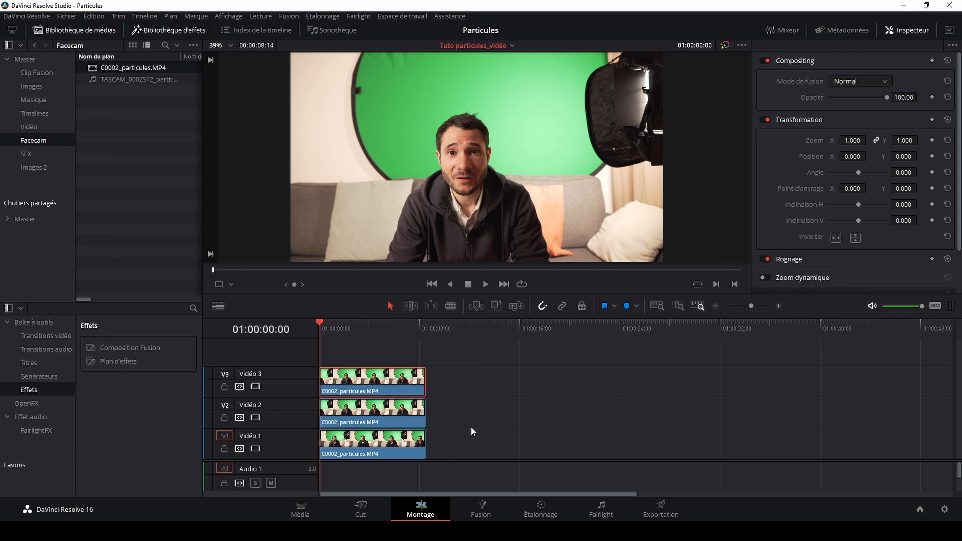
Convert each of the three stacked C0002_particules.MP4 clips on Vidéo 3, Vidéo 2 and Vidéo 1 into its own Fusion clip.
right_click(378, 383)
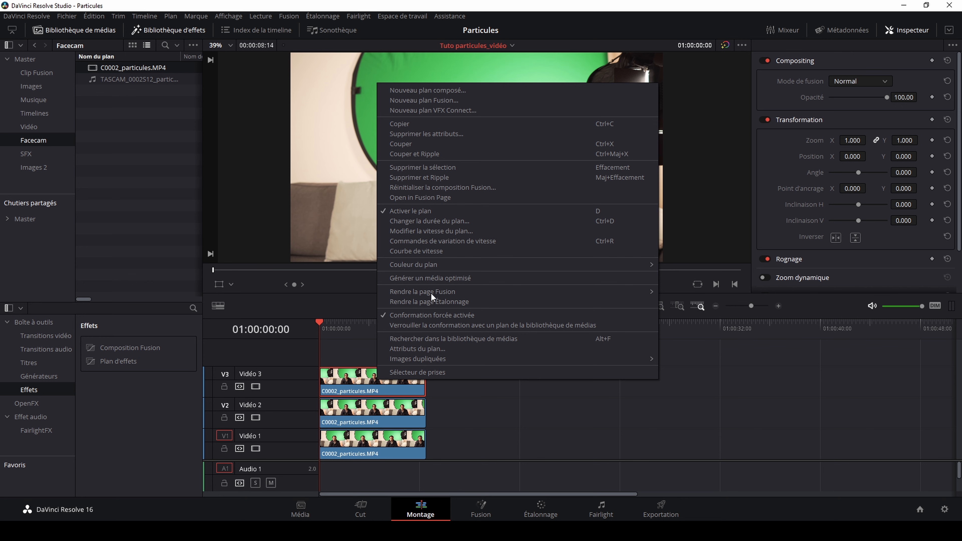
left_click(421, 100)
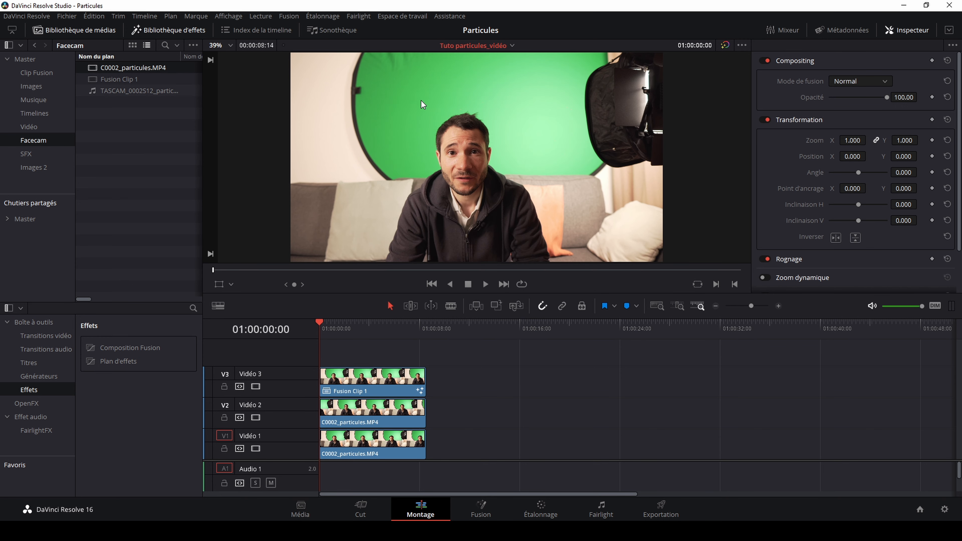
right_click(371, 413)
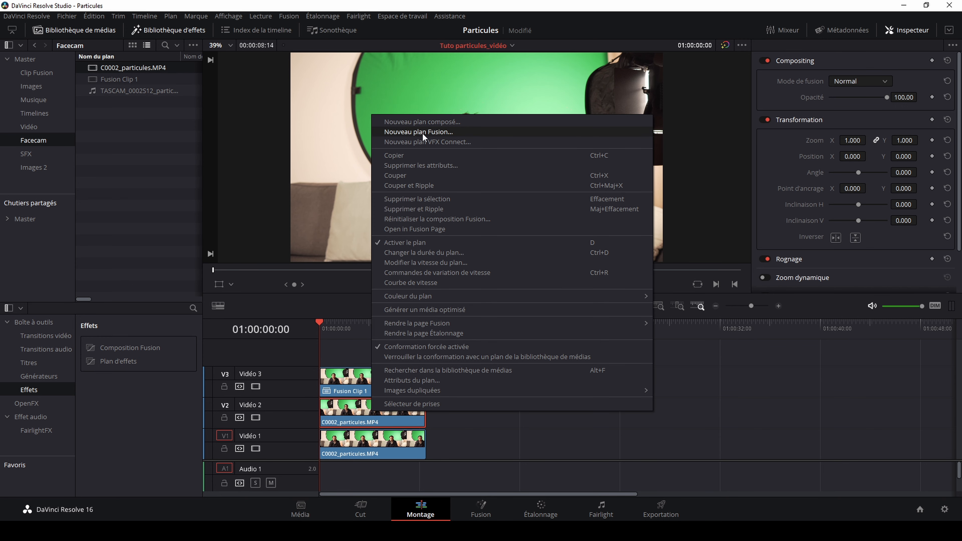
left_click(422, 132)
left_click(362, 453)
right_click(363, 445)
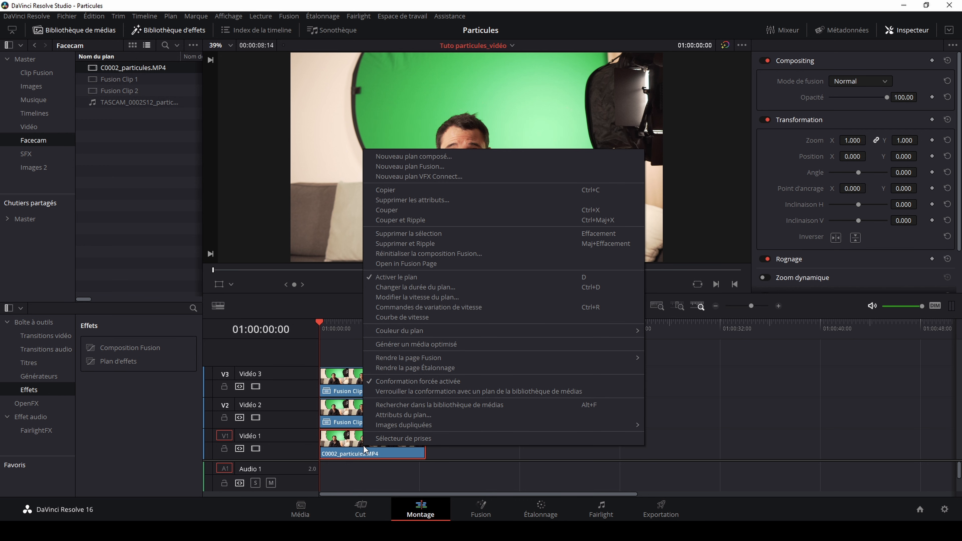
left_click(415, 168)
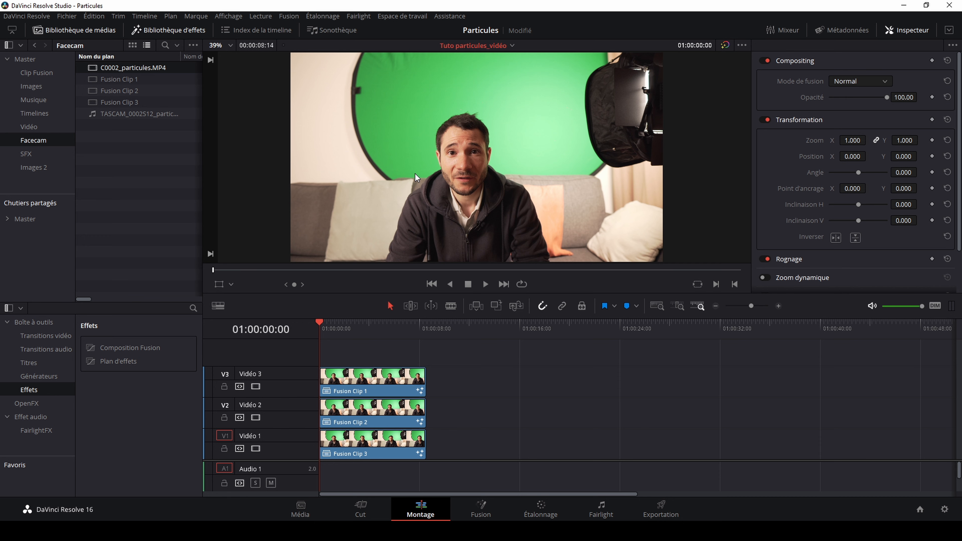
Open the Vidéo 3 Fusion clip on the Fusion page, enlarge the viewers and show MediaIn1 in the first viewer.
right_click(371, 379)
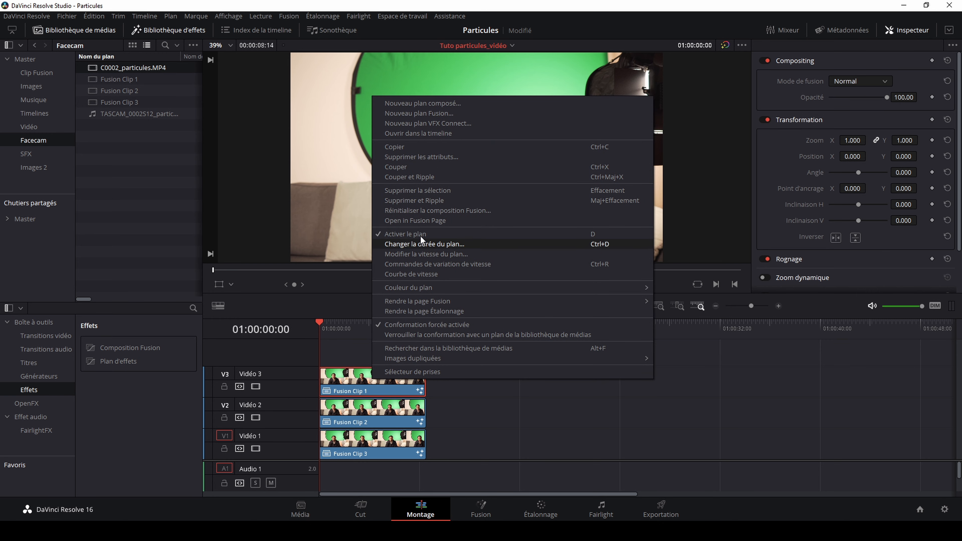
left_click(429, 220)
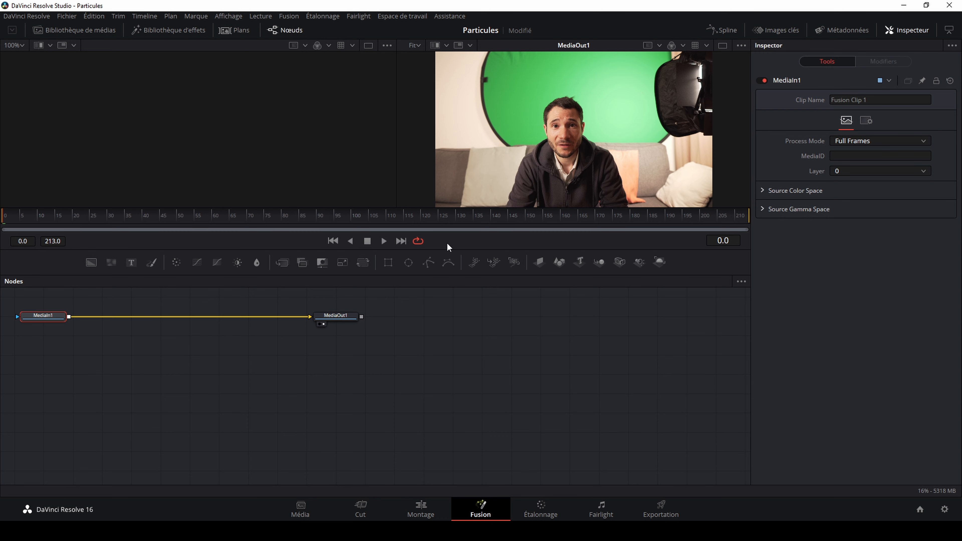
left_click_drag(448, 252, 446, 340)
left_click_drag(398, 440, 218, 421)
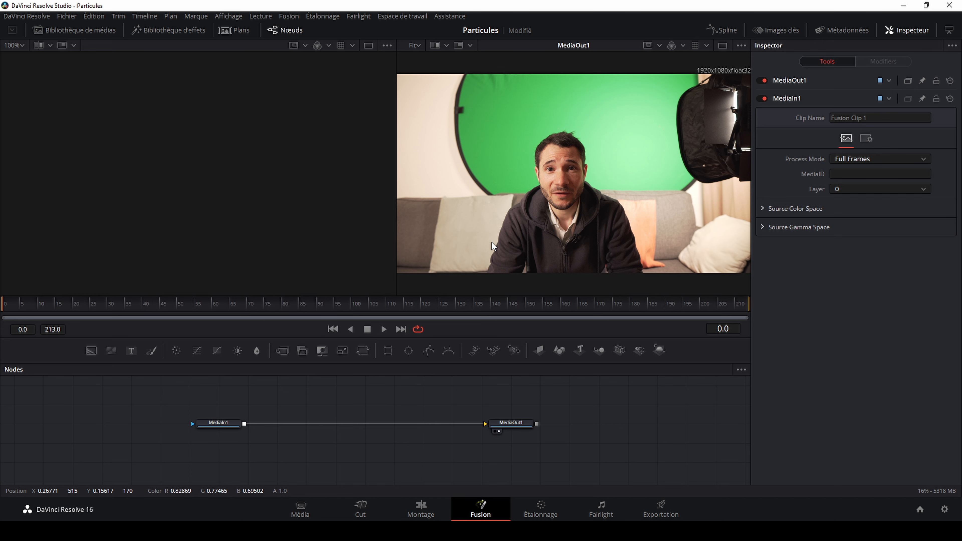
left_click(215, 423)
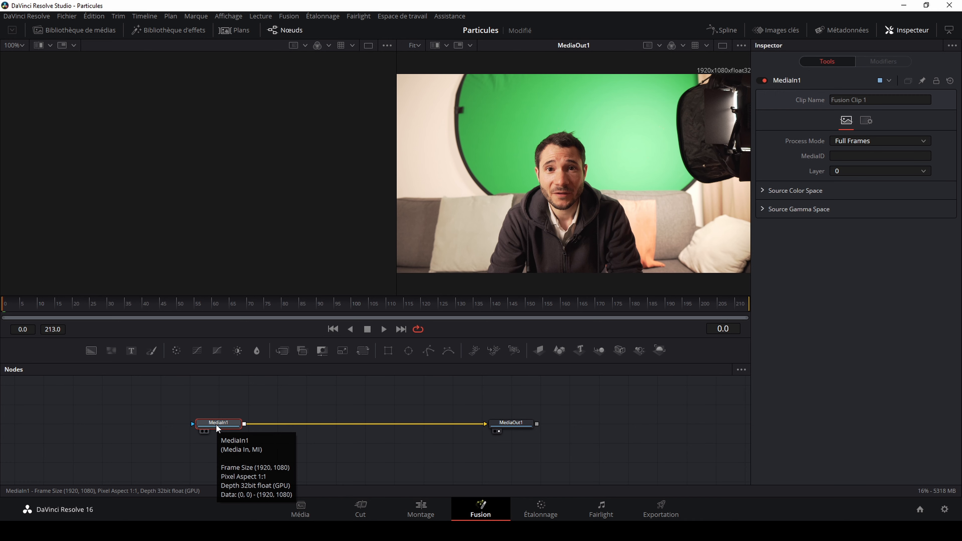
key("1")
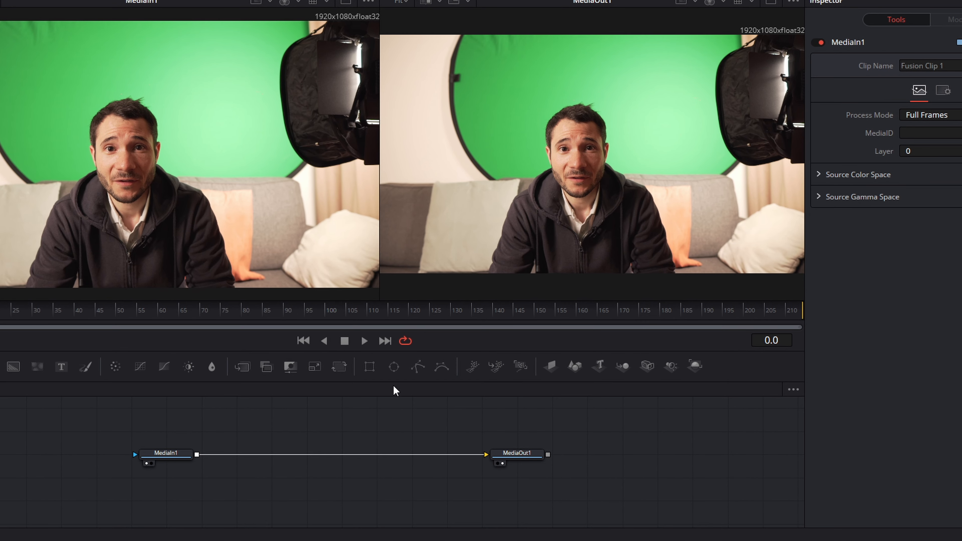
Add a Polygon mask node and place it above MediaIn1 in the node graph.
left_click(416, 366)
left_click_drag(123, 430, 161, 430)
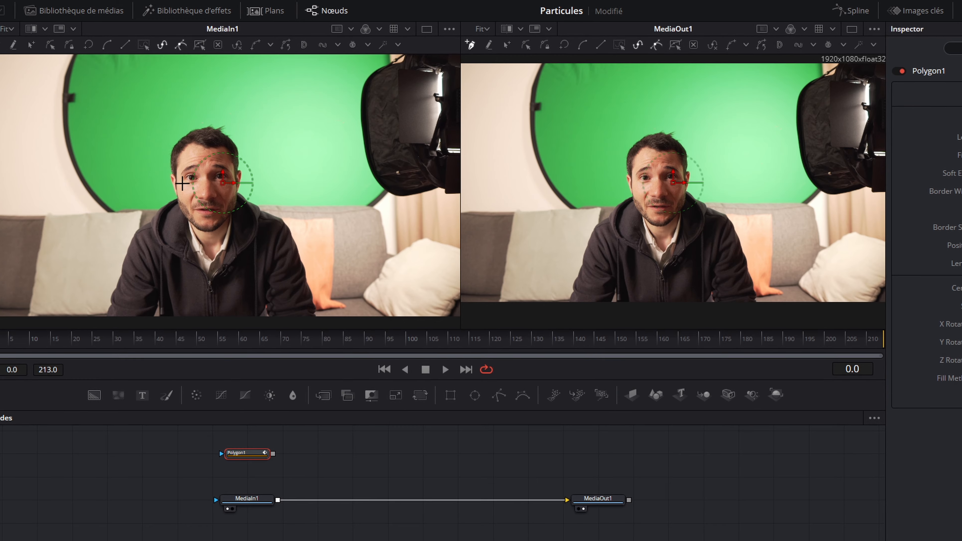
scroll(158, 210, "down", 2)
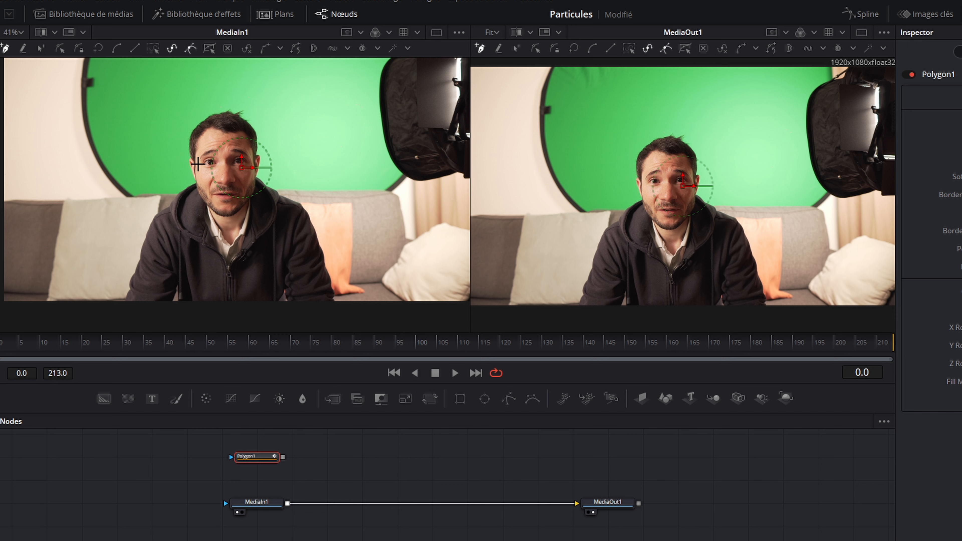
key("ctrl+s")
Trace the polygon mask in the MediaIn1 view from the man's hair down the left side of his face, shoulder and arm.
scroll(175, 194, "up", 3)
left_click(261, 102)
left_click(253, 114)
left_click(242, 130)
left_click(240, 142)
left_click(237, 150)
left_click(235, 165)
left_click(235, 174)
left_click(248, 250)
left_click(250, 254)
left_click(254, 263)
left_click(254, 269)
left_click_drag(206, 305, 269, 126)
left_click(312, 89)
left_click(306, 95)
left_click(299, 99)
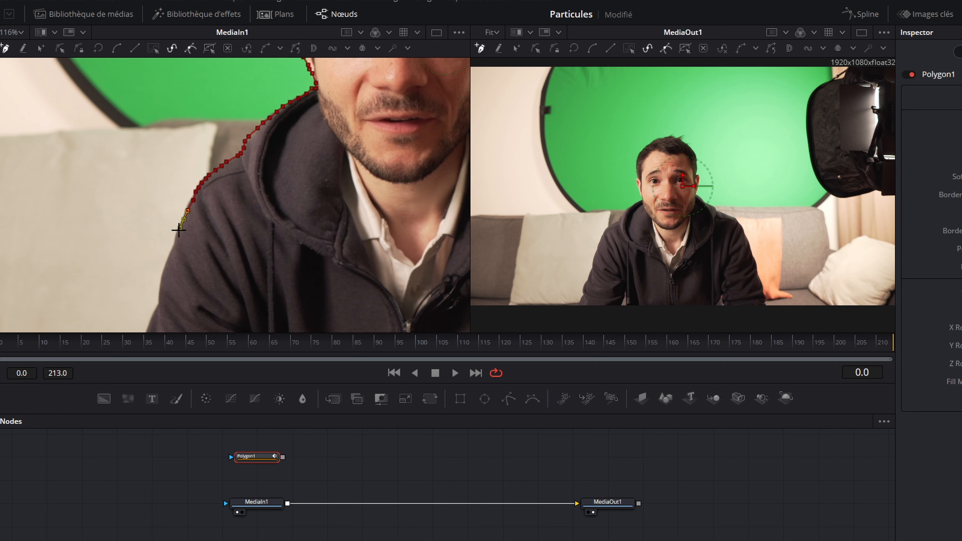
left_click_drag(238, 261, 268, 75)
left_click(166, 184)
left_click(148, 232)
Continue the polygon mask below the frame's lower edge and up the arm and shoulder on the right to the ear.
left_click_drag(446, 232, 39, 215)
left_click(238, 215)
left_click(213, 114)
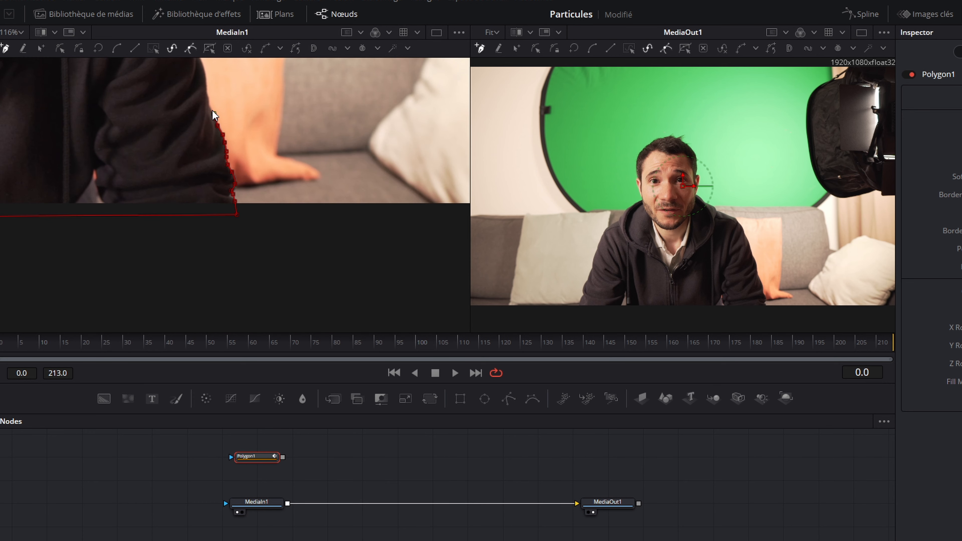
left_click_drag(213, 113, 233, 252)
left_click(215, 153)
left_click(204, 126)
left_click_drag(180, 83, 242, 214)
left_click(180, 191)
left_click(151, 156)
left_click(111, 126)
left_click(118, 99)
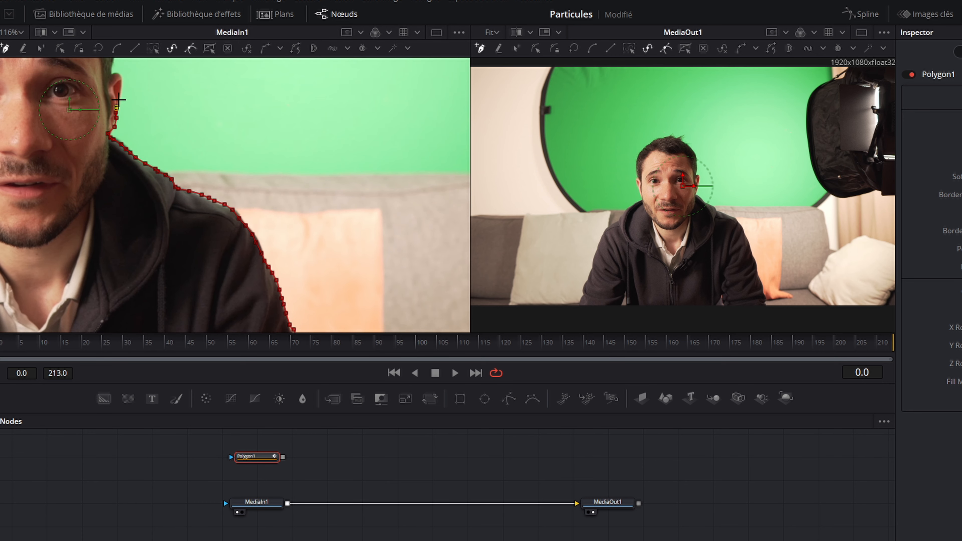
Trace the polygon mask around the ear and over the hair, closing the outline at its starting point.
left_click_drag(118, 74, 199, 264)
left_click(192, 253)
left_click(194, 235)
left_click(193, 208)
left_click(179, 168)
left_click(149, 145)
left_click(109, 129)
left_click(64, 144)
left_click(27, 168)
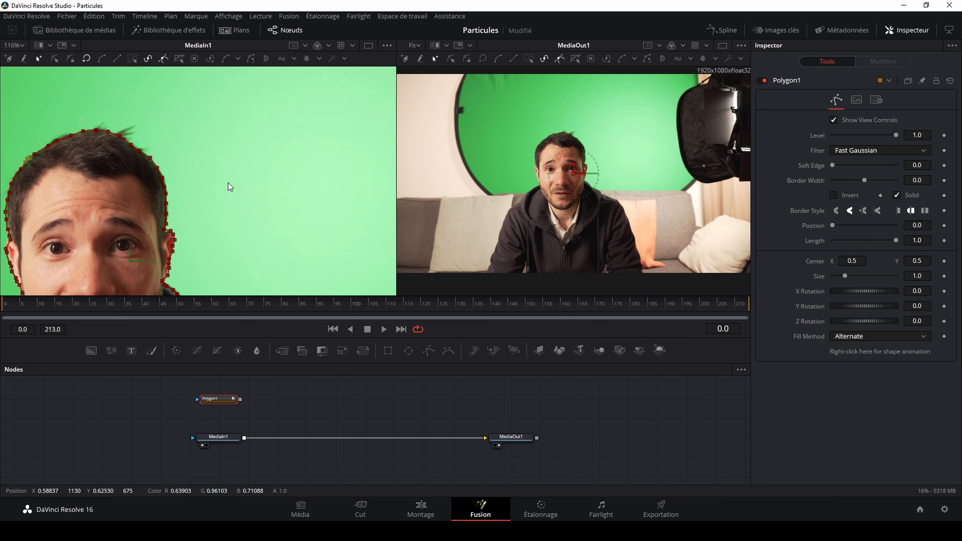
scroll(267, 202, "down", 3)
scroll(229, 187, "down", 1)
left_click_drag(213, 218, 219, 173)
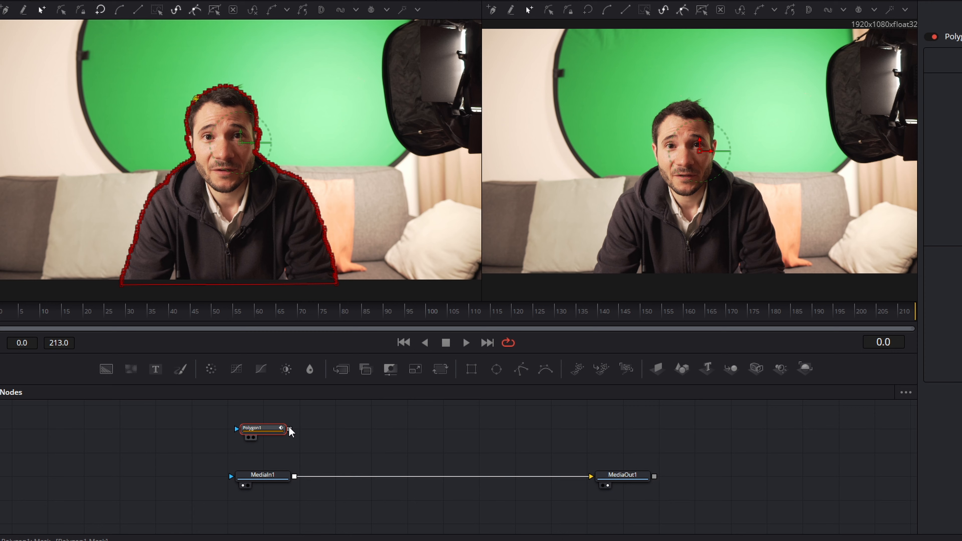
Connect Polygon1 to MediaIn1 as its mask to cut the man out of the background.
left_click_drag(278, 421, 264, 475)
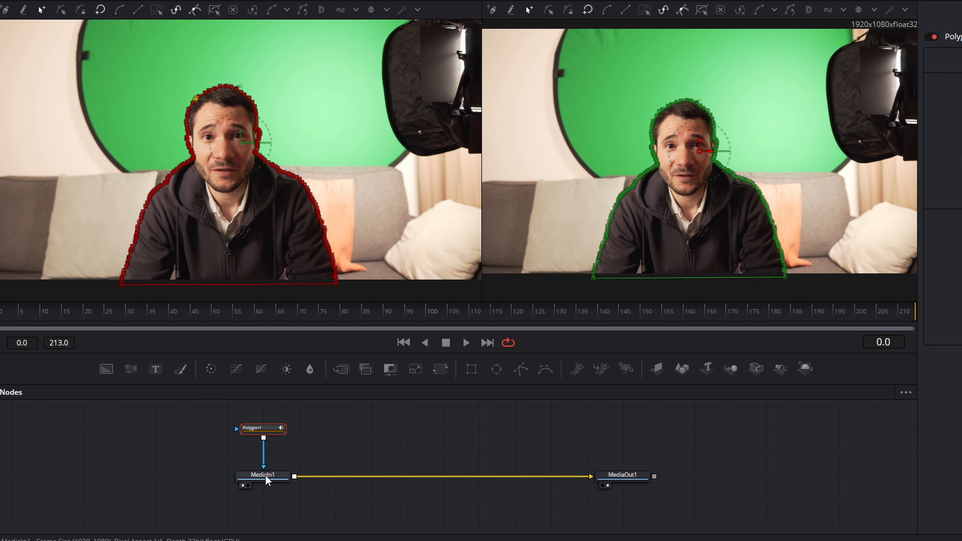
left_click(762, 456)
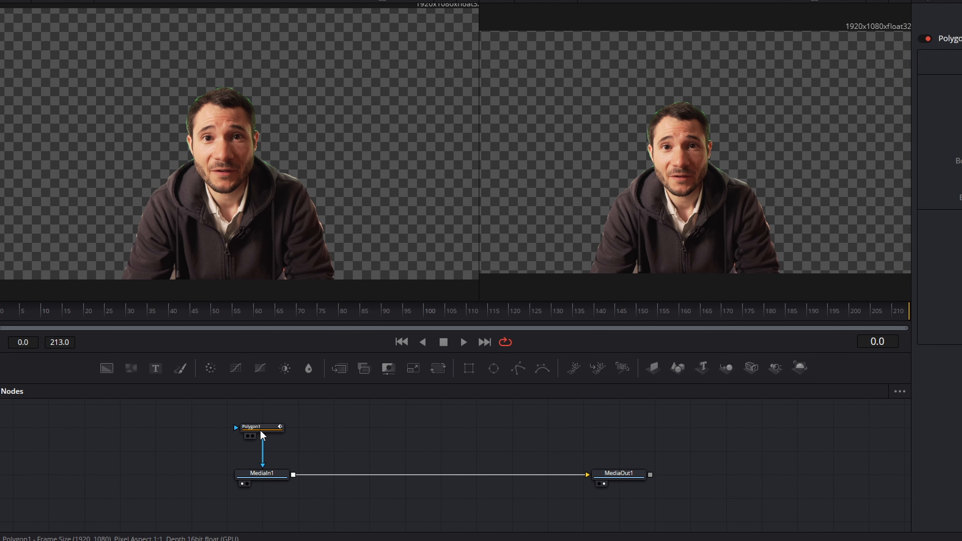
Set the Border Width of Polygon1 to -0.006 and play back the cutout to check it.
left_click(261, 431)
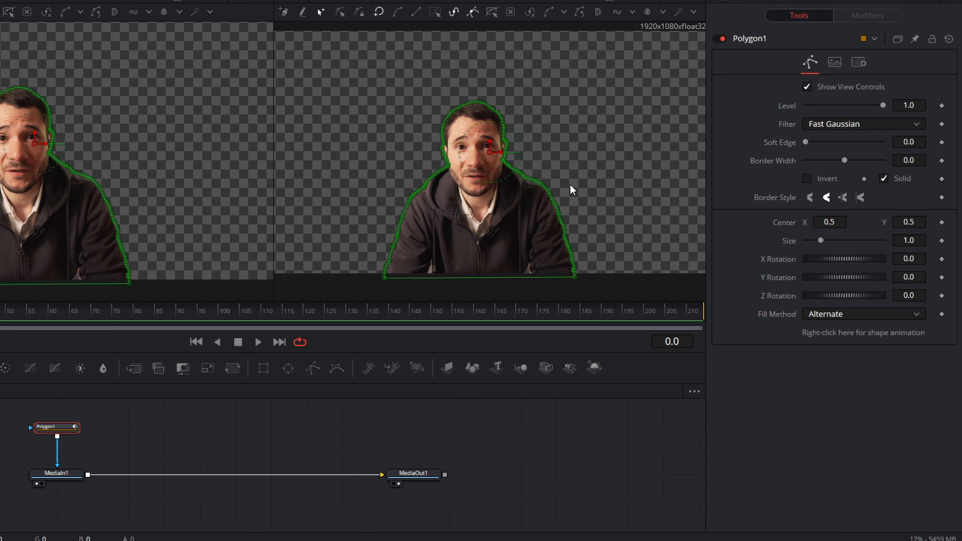
left_click(592, 415)
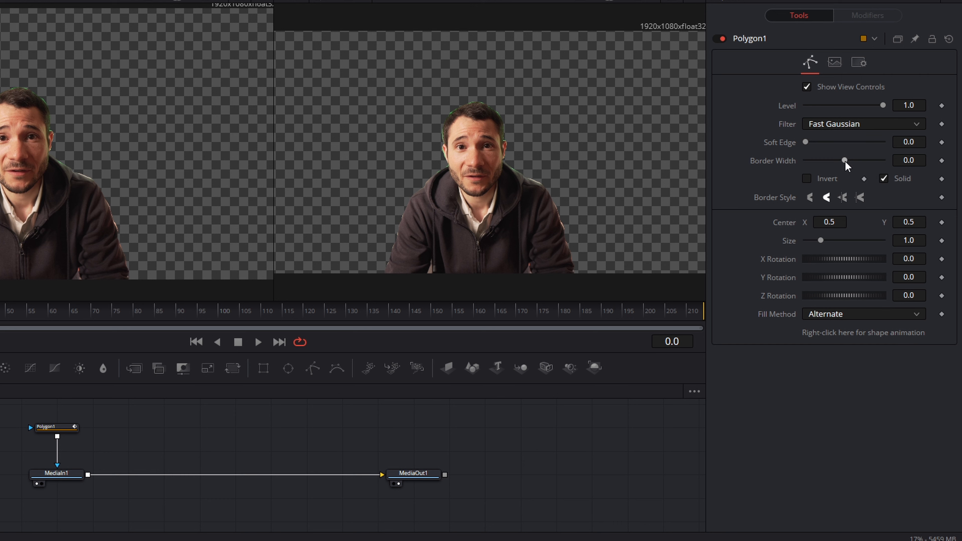
left_click_drag(844, 159, 843, 159)
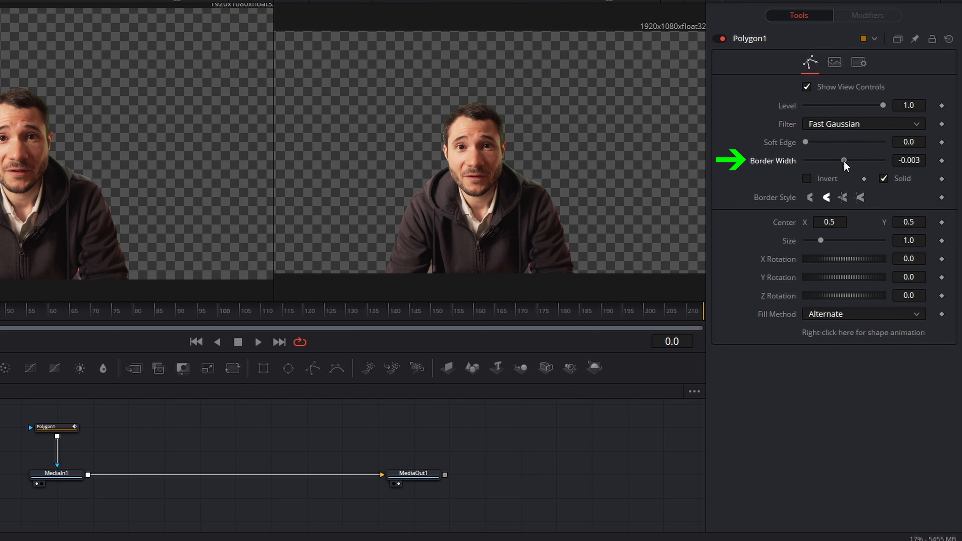
left_click_drag(843, 160, 842, 160)
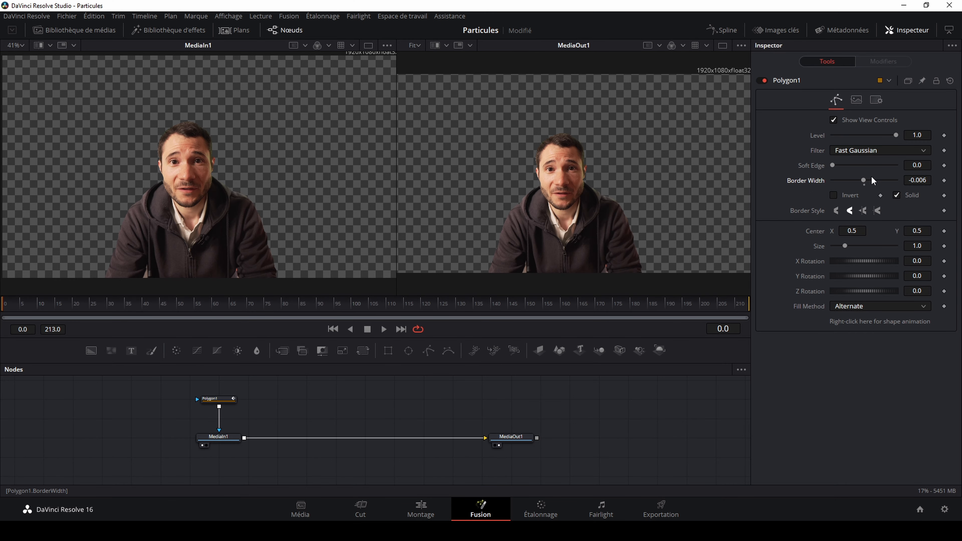
left_click(383, 329)
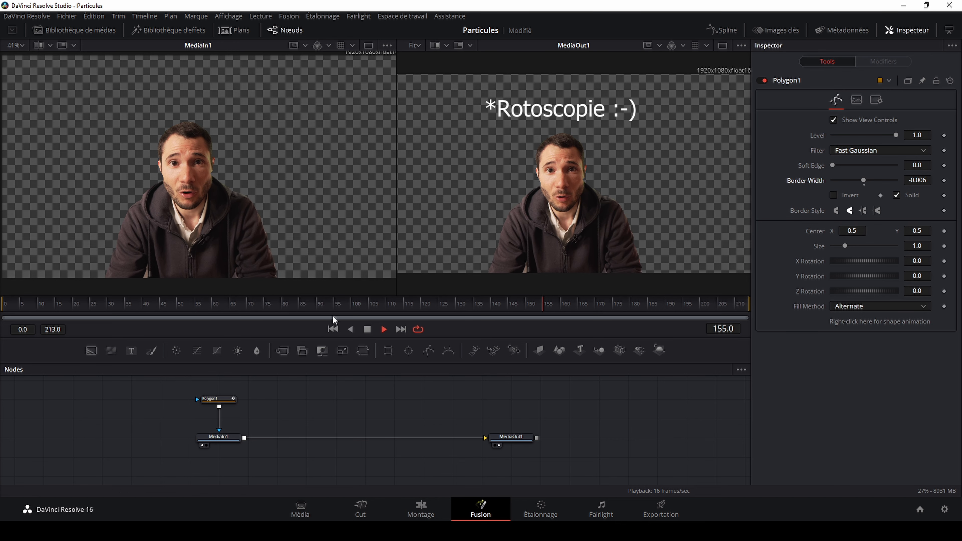
left_click(367, 329)
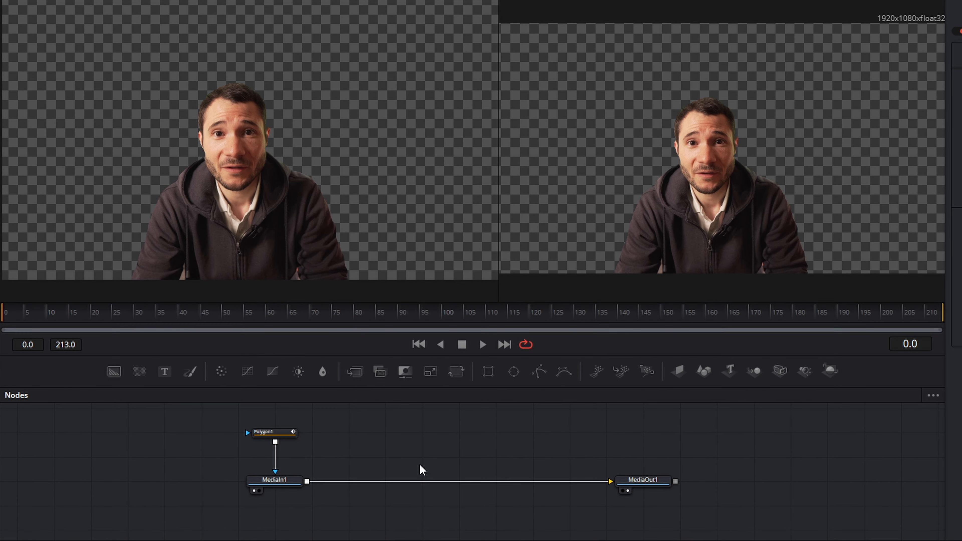
Disconnect MediaIn1 from MediaOut1 and add a pEmitter node feeding a pRender node between them.
left_click(437, 480)
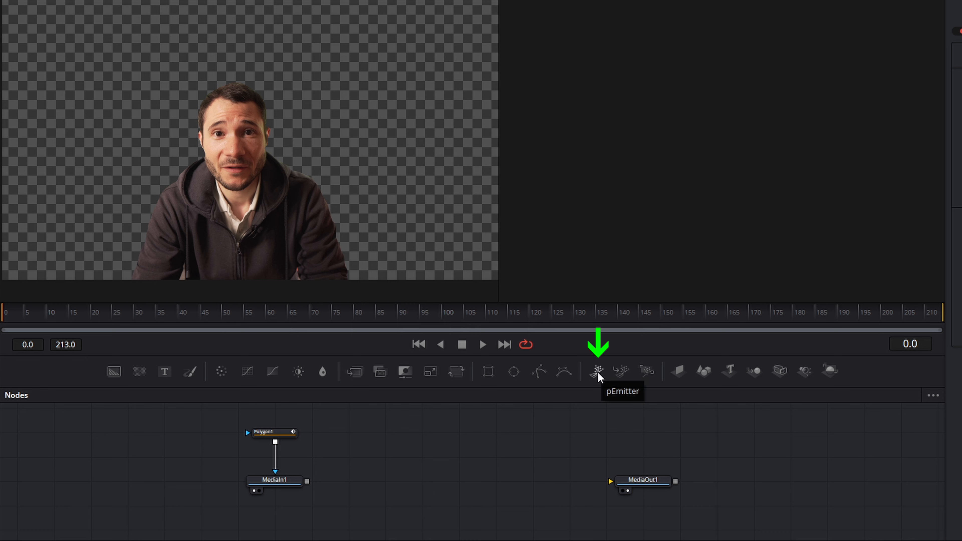
left_click_drag(597, 373, 417, 485)
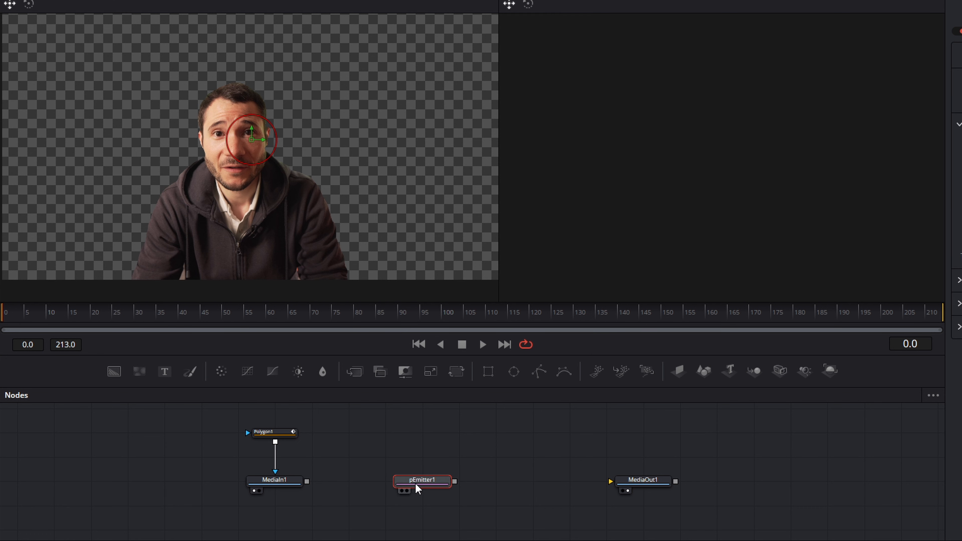
left_click(647, 372)
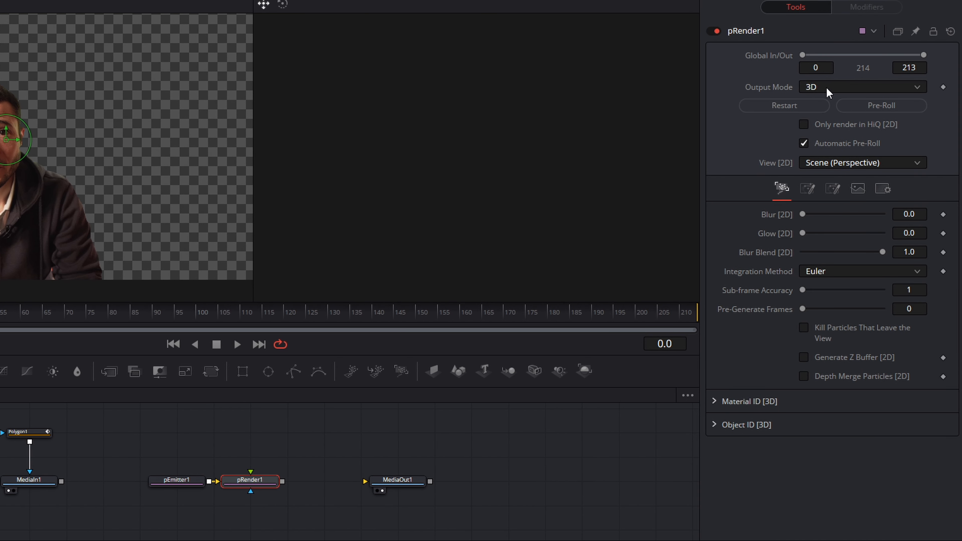
Set pRender1's Output Mode to 2D and enable Kill Particles That Leave the View.
left_click(827, 89)
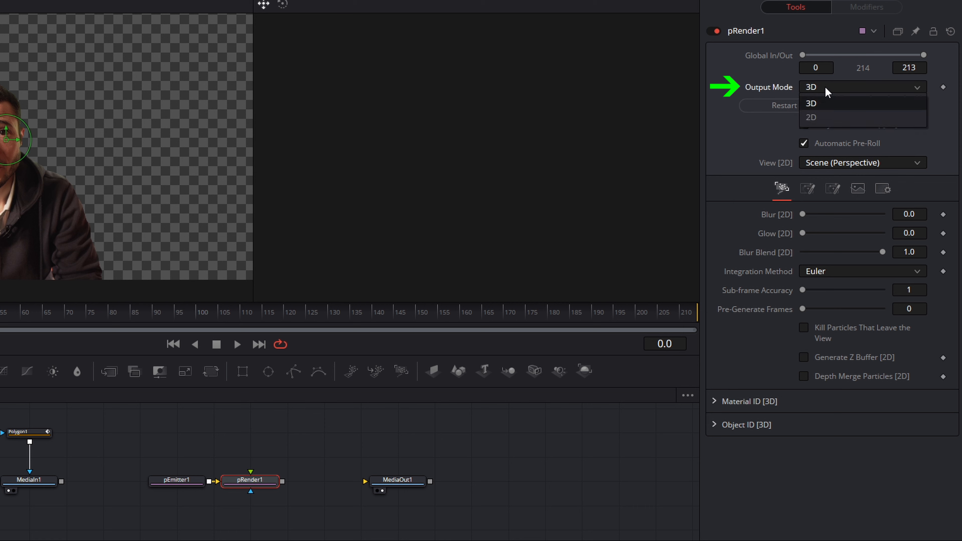
left_click(820, 118)
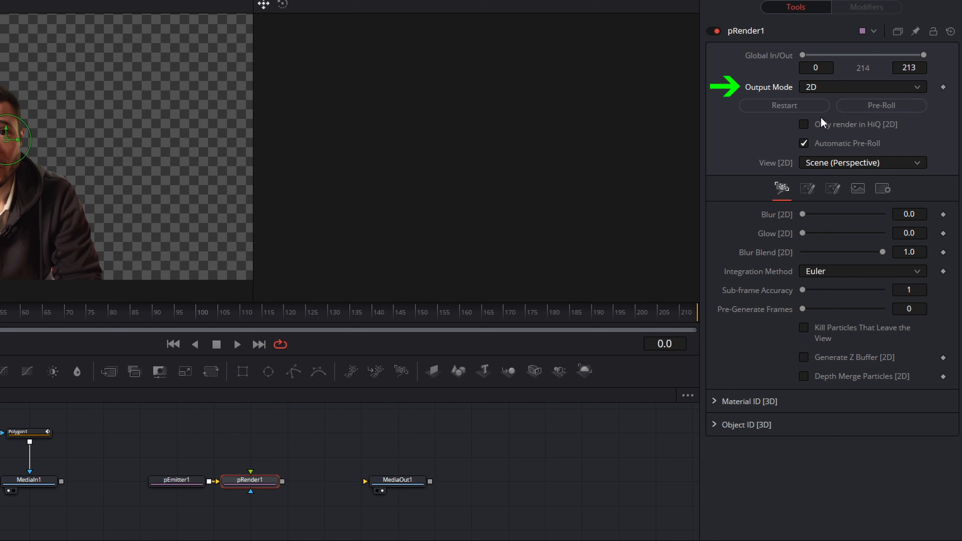
left_click(803, 328)
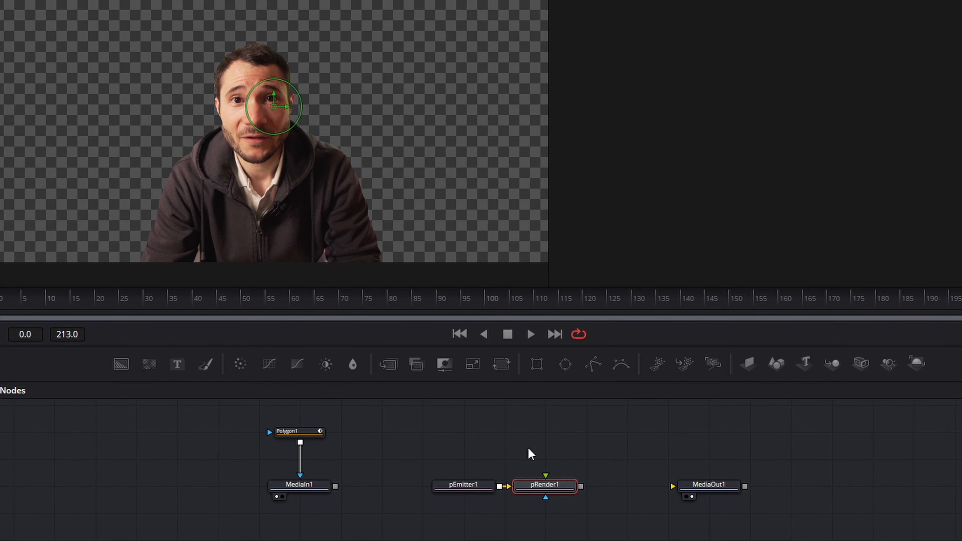
Set the emission region of pEmitter1 to Bitmap.
left_click(473, 485)
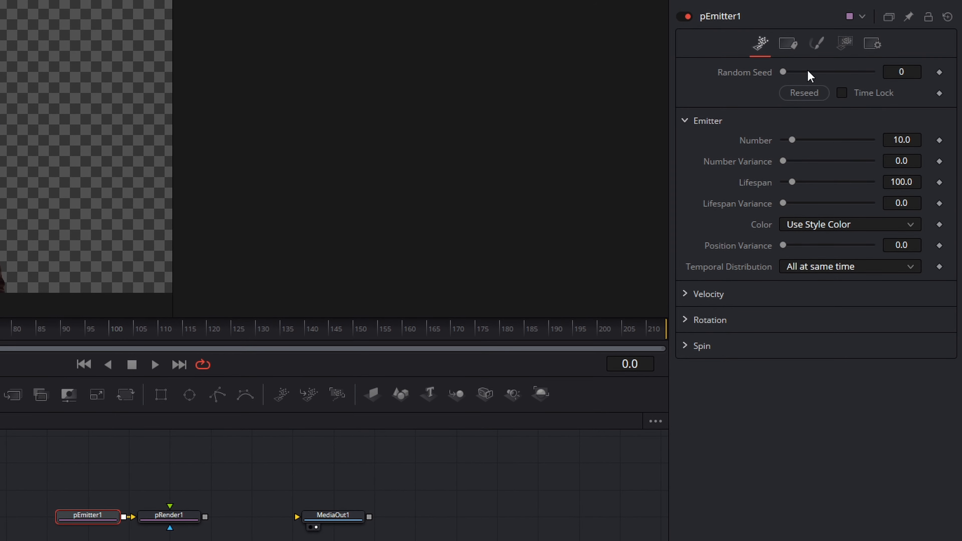
left_click(844, 44)
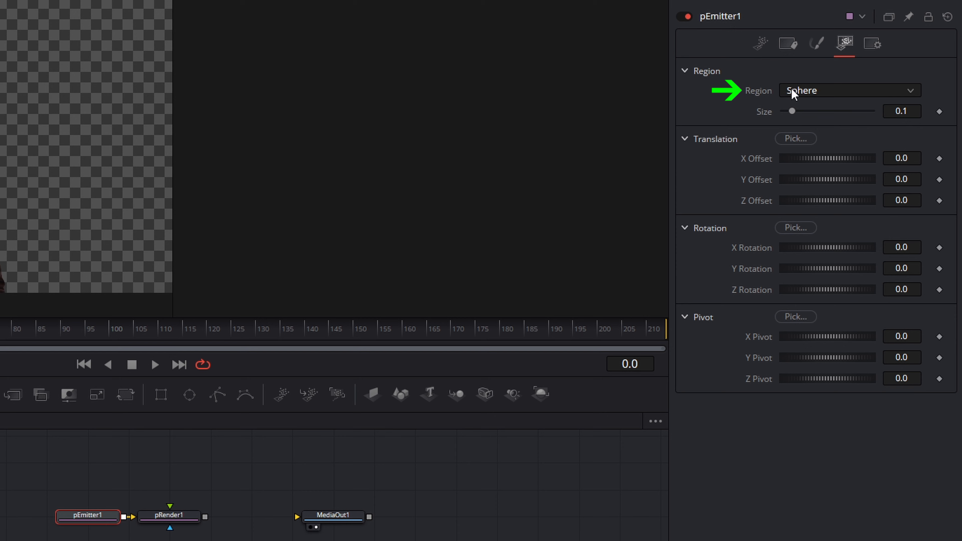
left_click(799, 92)
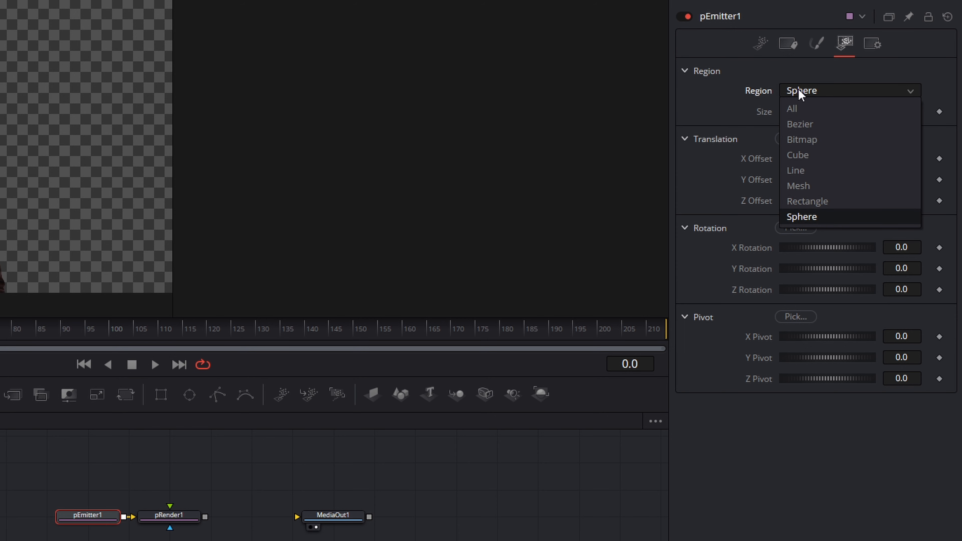
left_click(808, 139)
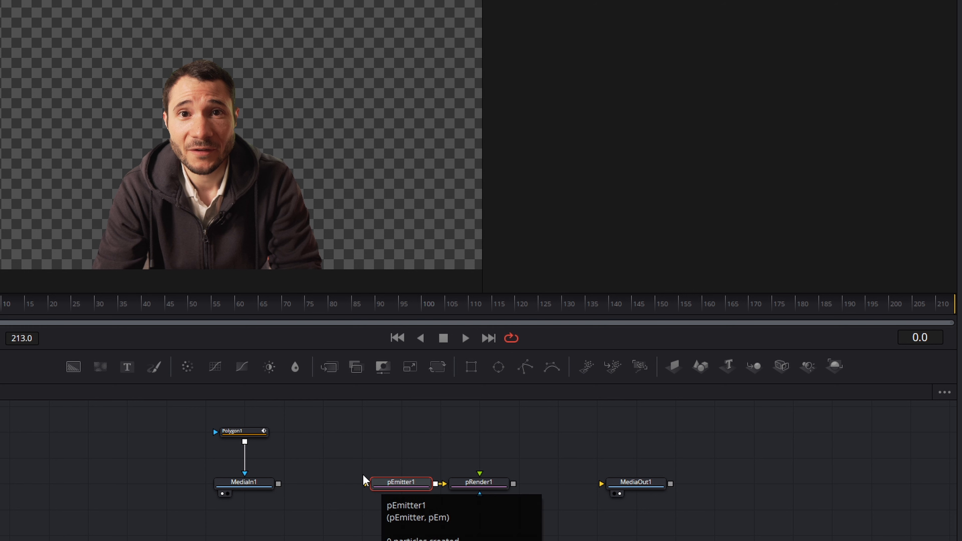
Connect MediaIn1's output to pEmitter1's bitmap input and set the emitter's Color to Use Color from Region.
left_click_drag(279, 484, 390, 490)
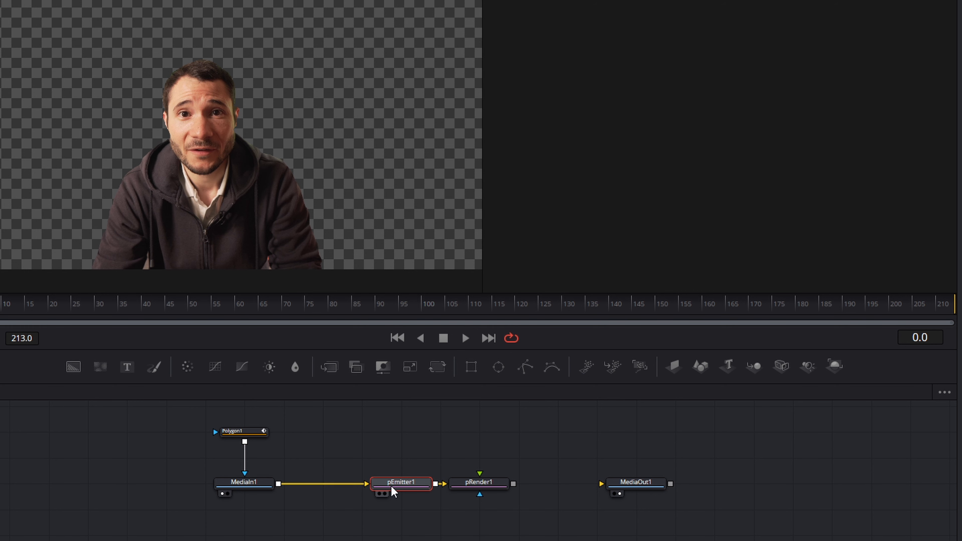
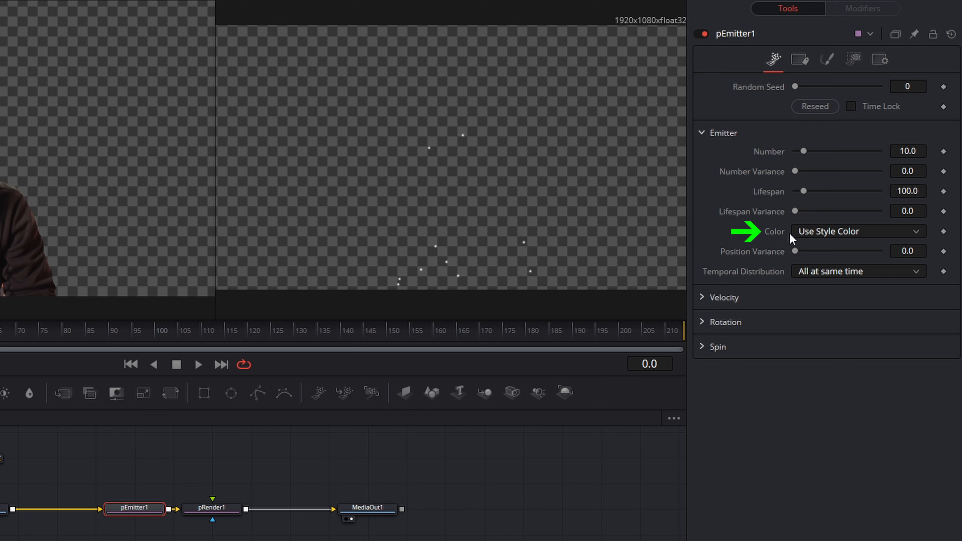
left_click(831, 232)
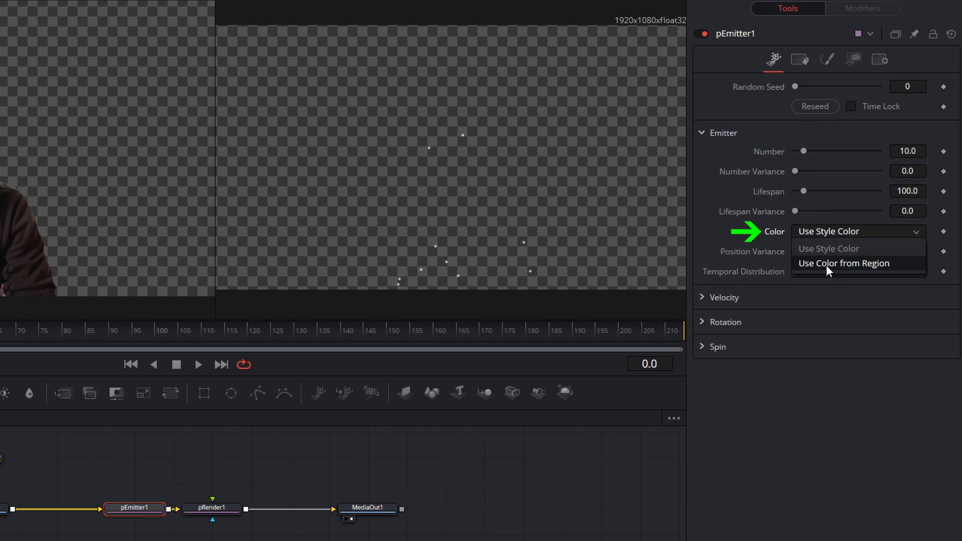
left_click(838, 270)
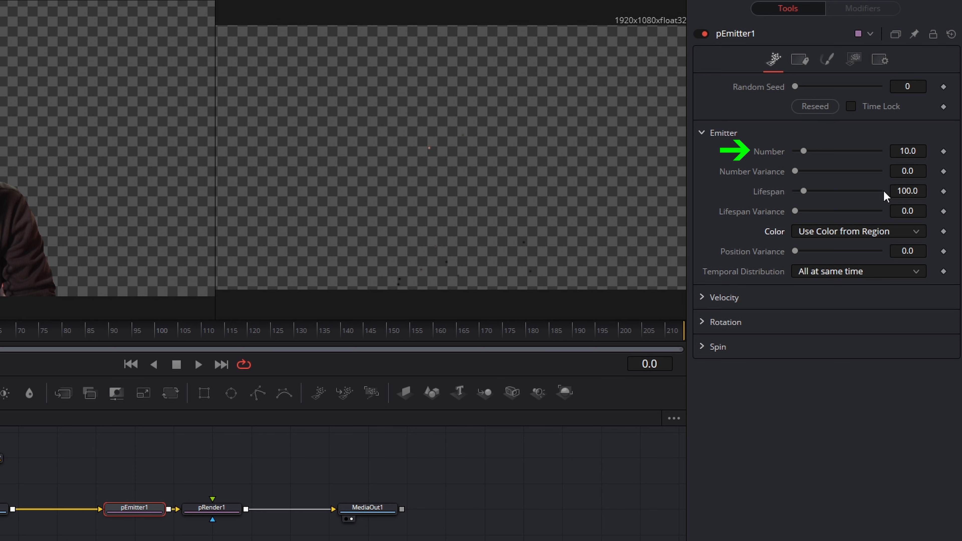
Set the Number of particles in pEmitter1 to 700.
left_click(902, 155)
type("700")
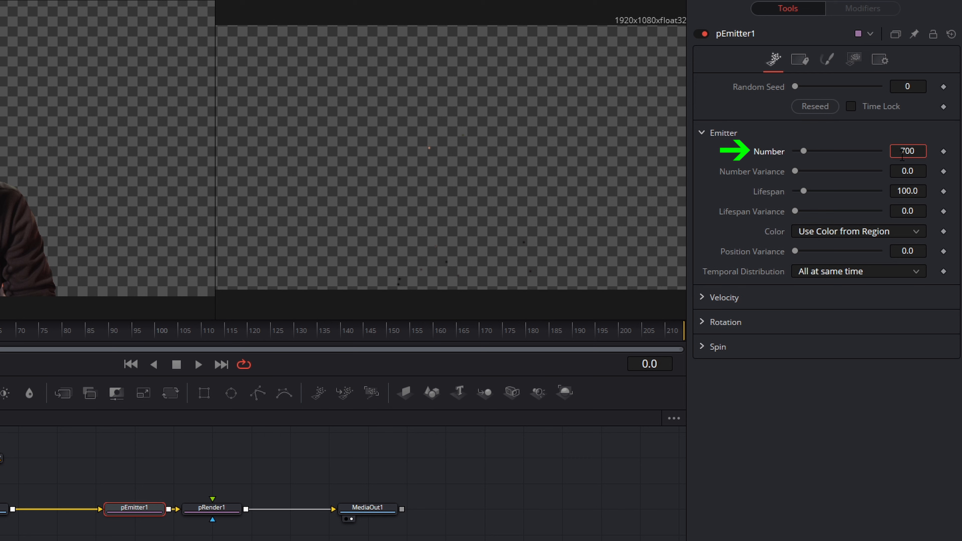
key("Tab")
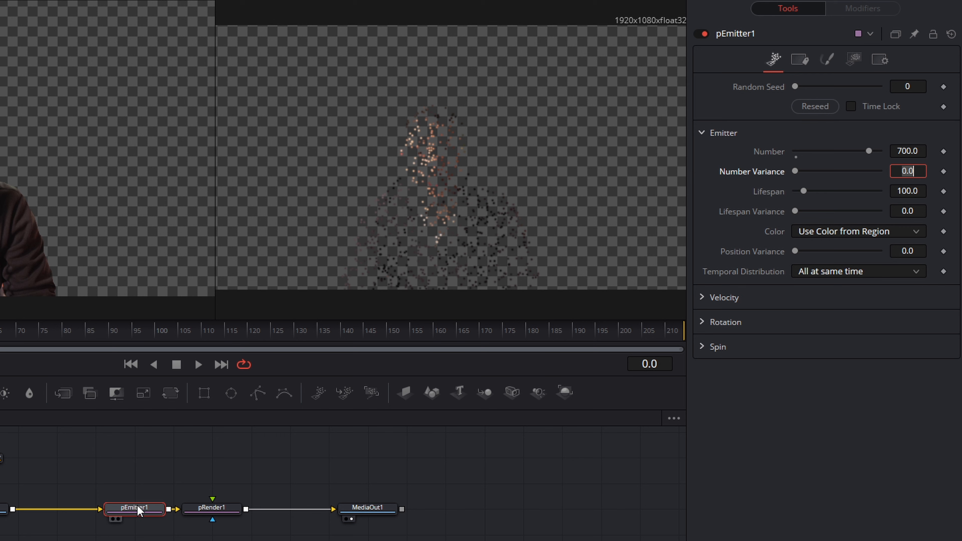
Raise pEmitter1's Velocity to about 0.173 and play back the particle motion to check it.
left_click(702, 298)
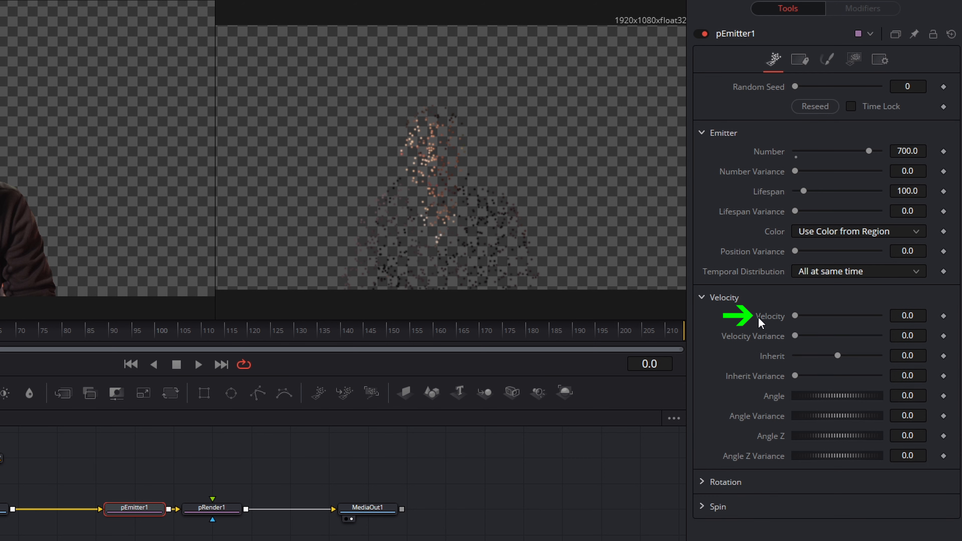
left_click_drag(795, 317, 808, 322)
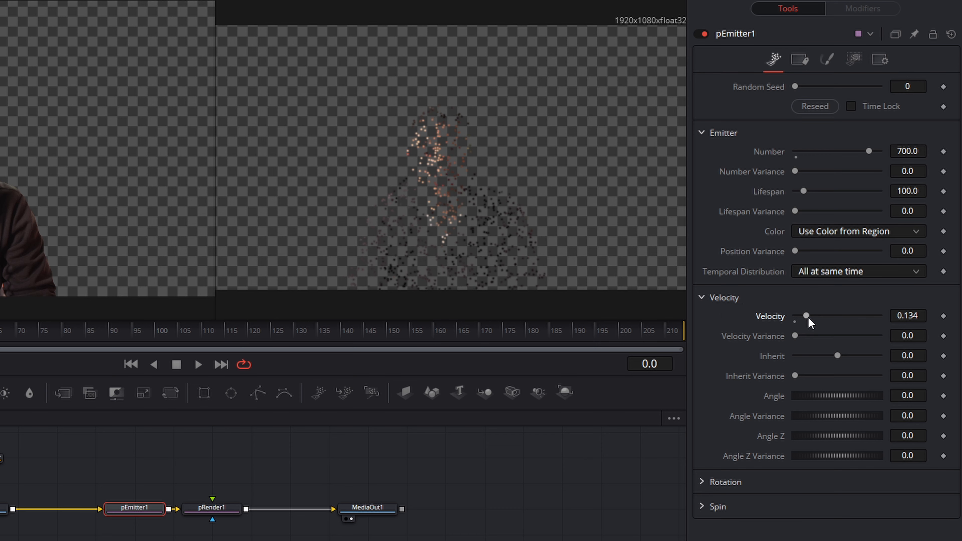
left_click(198, 364)
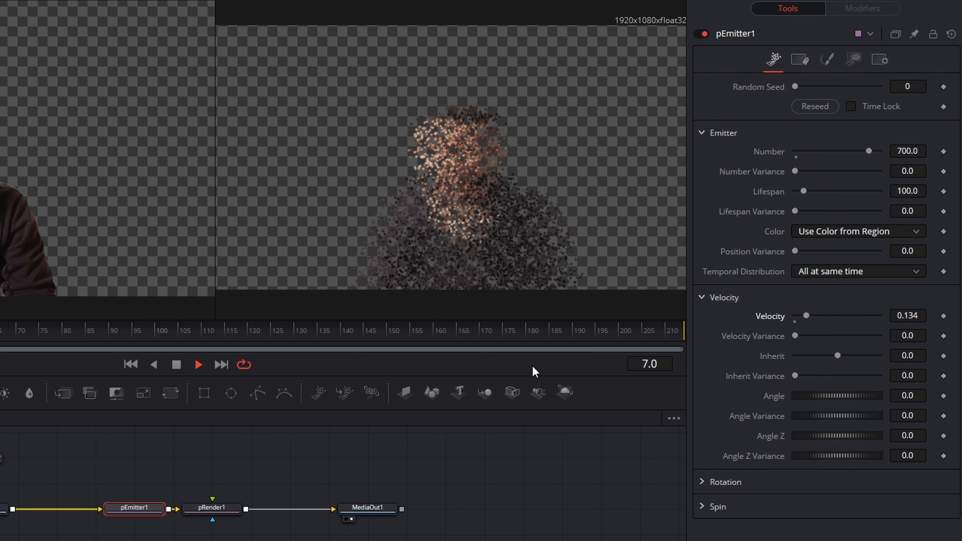
left_click_drag(806, 316, 809, 318)
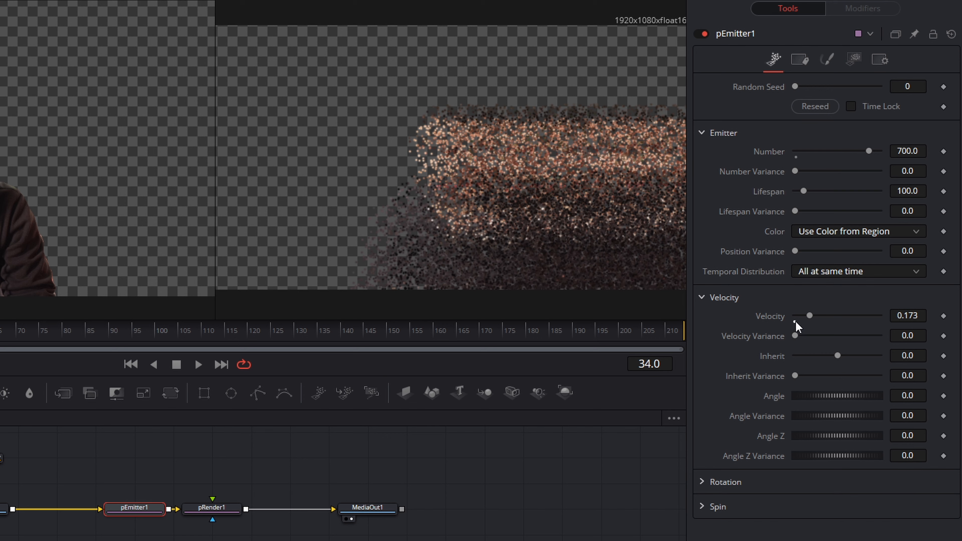
left_click(200, 365)
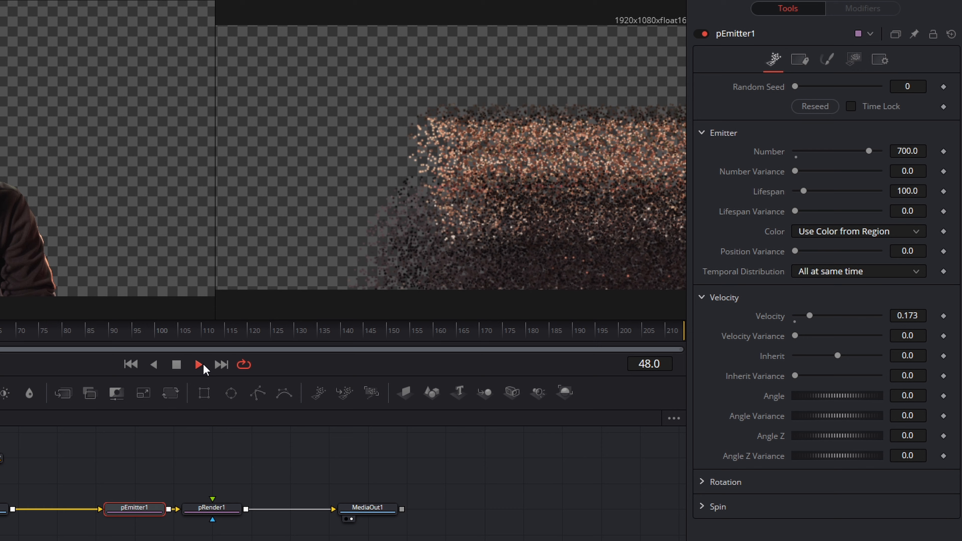
left_click(177, 366)
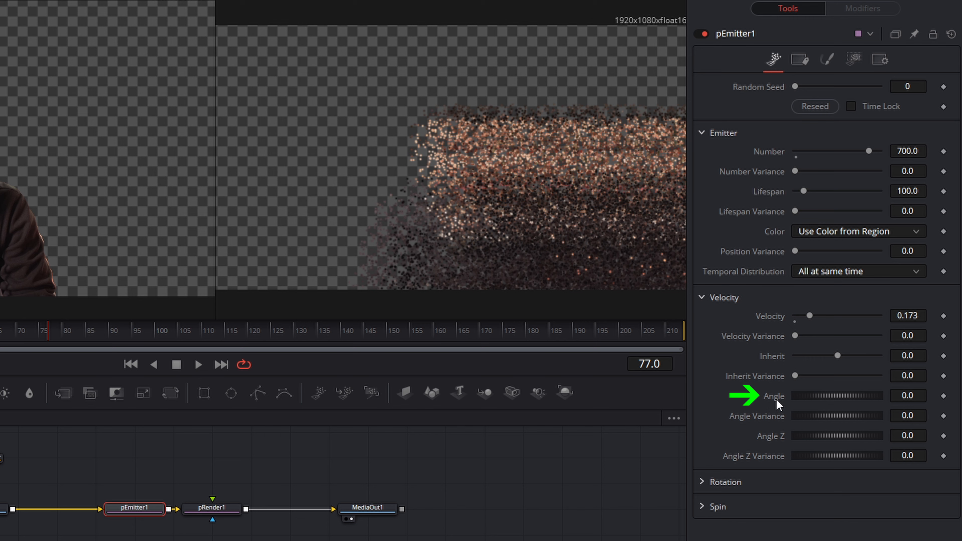
Set the velocity Angle of pEmitter1 to 90 so the particles travel upward.
mouse_move(133, 511)
left_click(906, 395)
key("BackSpace")
type("90")
key("Tab")
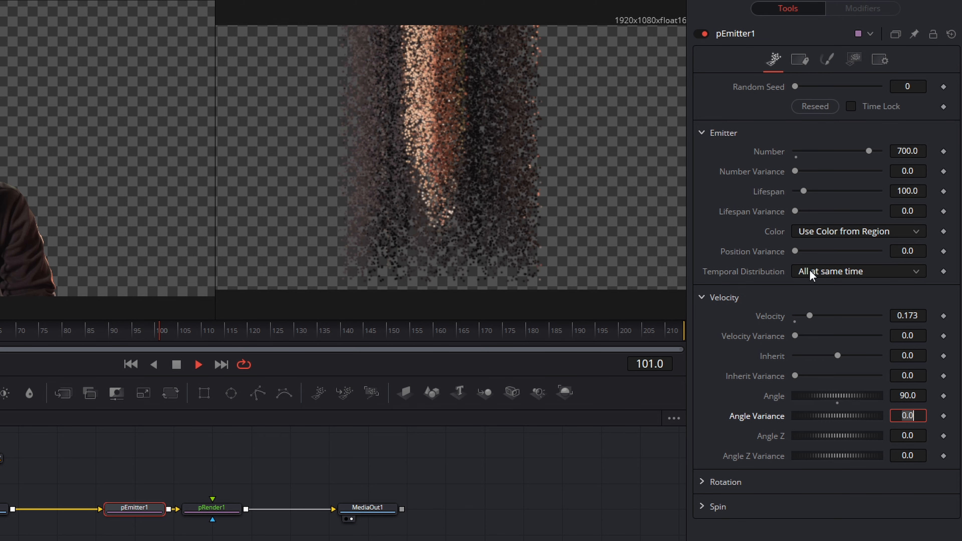
Increase pEmitter1's Angle Variance to about 67.8 and play back the spread from the first frame.
left_click(823, 417)
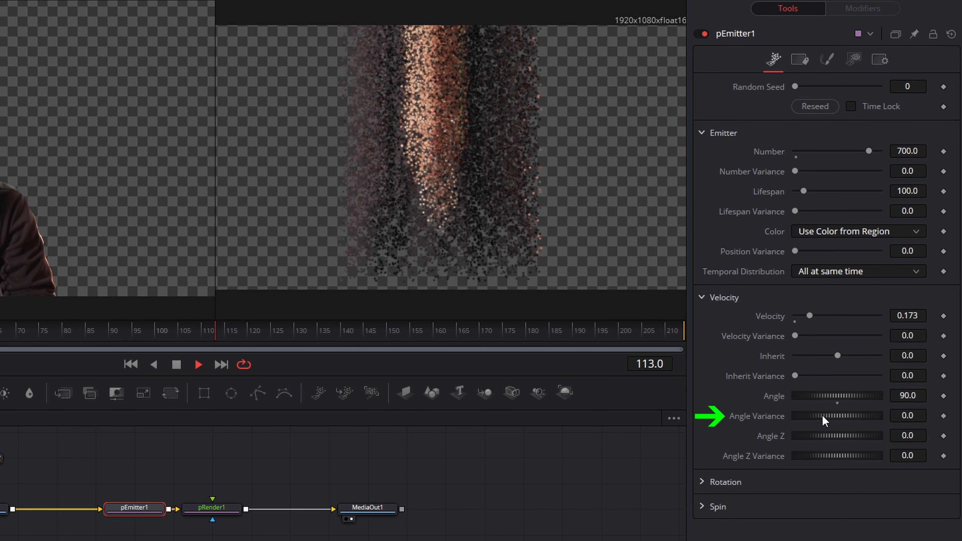
left_click_drag(822, 419, 835, 420)
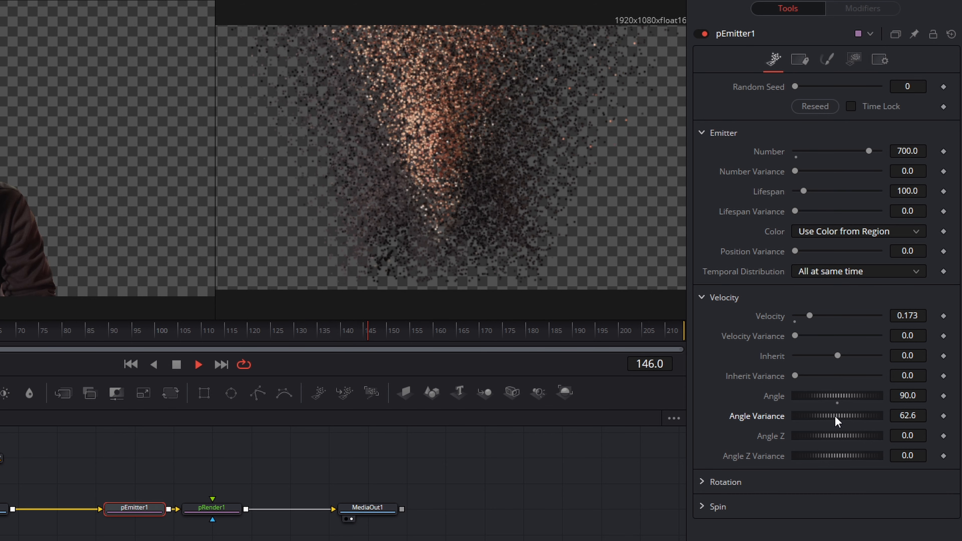
left_click_drag(846, 416, 847, 413)
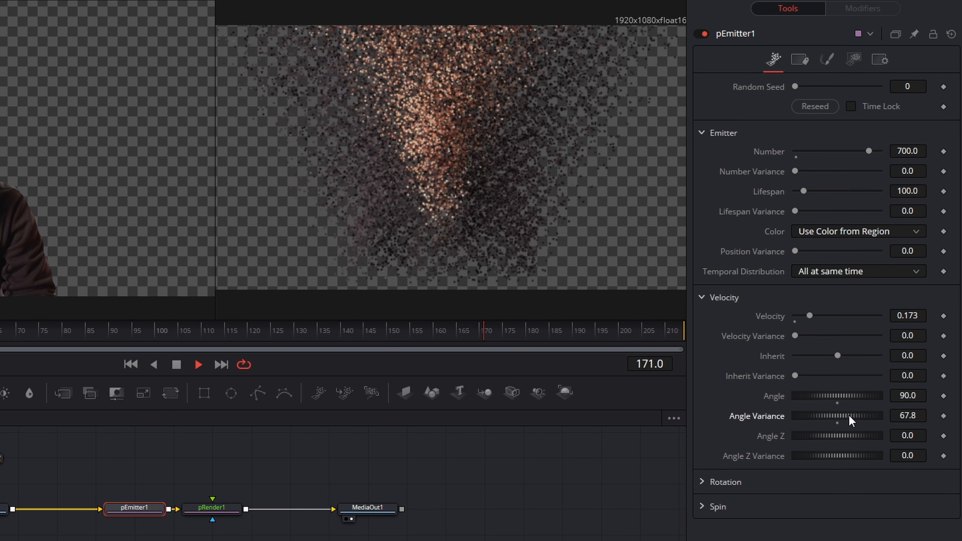
left_click(131, 364)
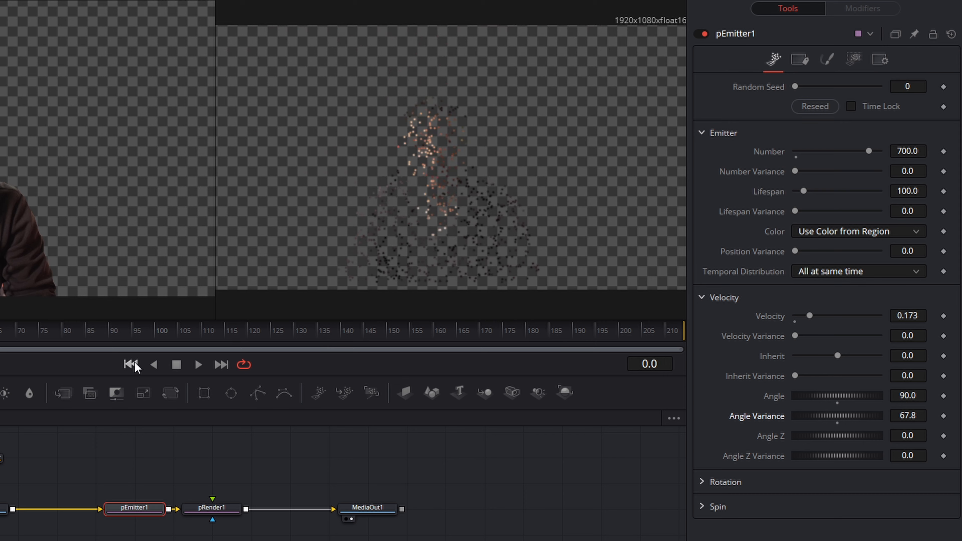
key("space")
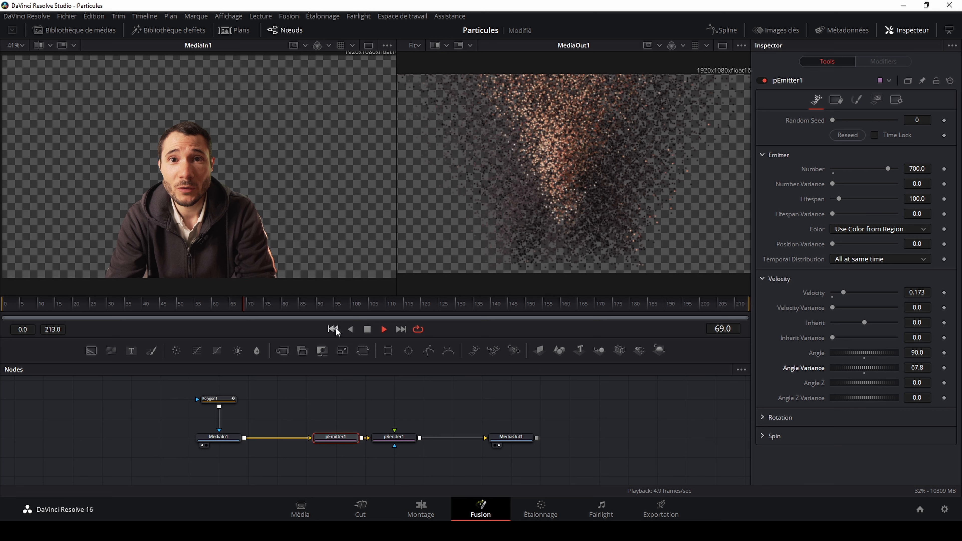
Make room in the node flow, insert a Matte Control node between MediaIn1 and pEmitter1, and show it in the first viewer.
left_click(432, 458)
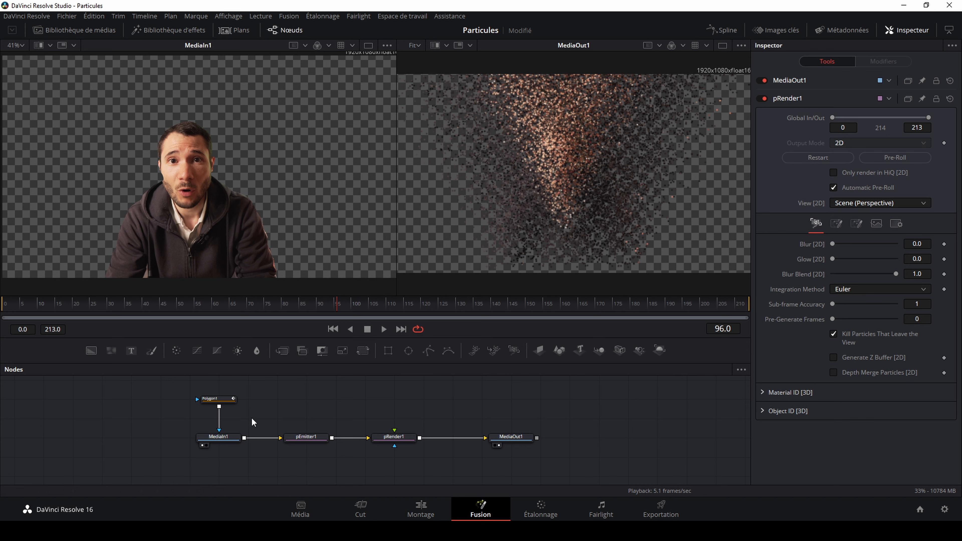
left_click_drag(589, 464, 433, 443)
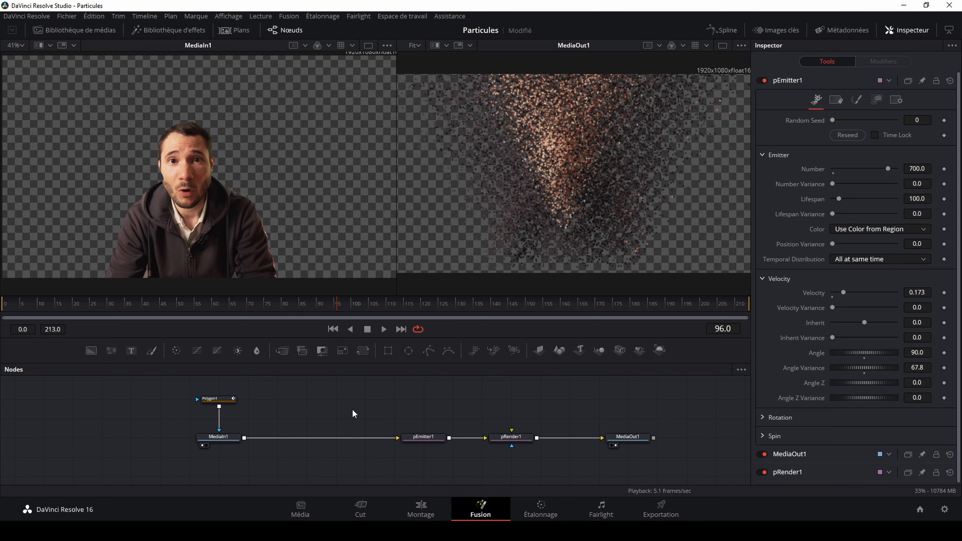
key("shift+space")
type("matte")
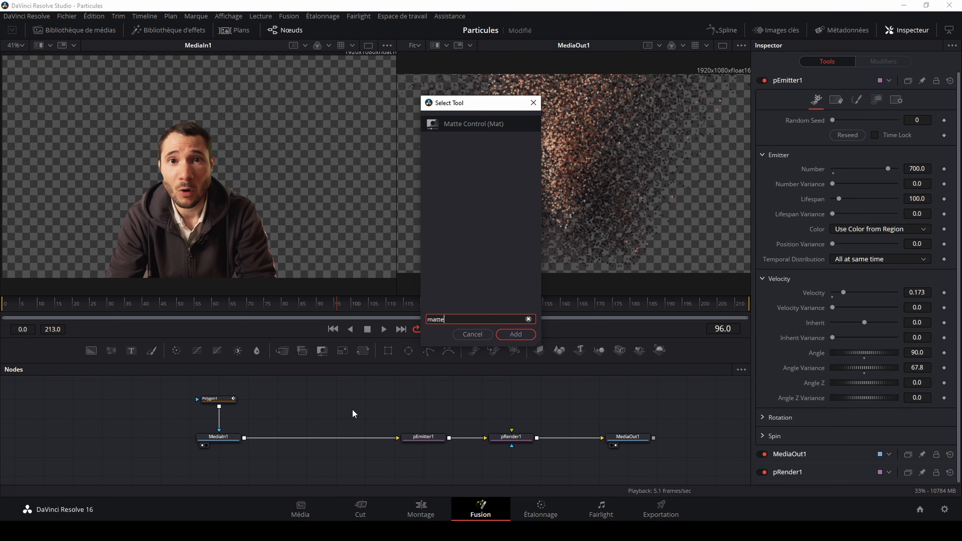
left_click(515, 334)
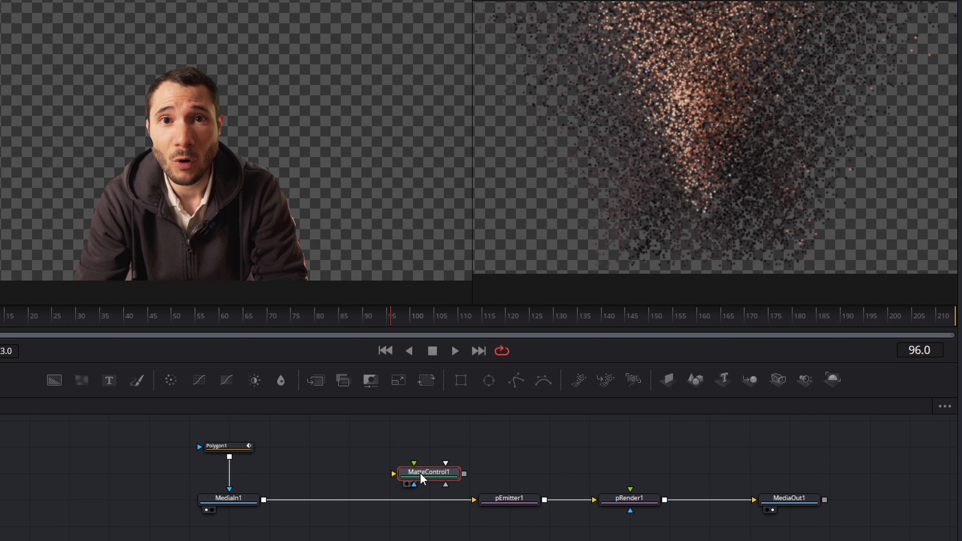
left_click_drag(422, 478, 377, 500)
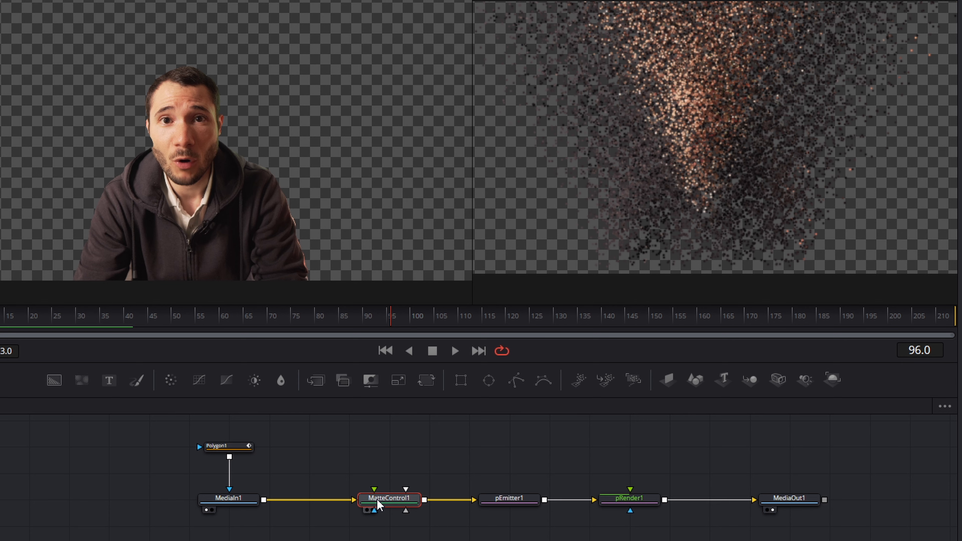
left_click(366, 509)
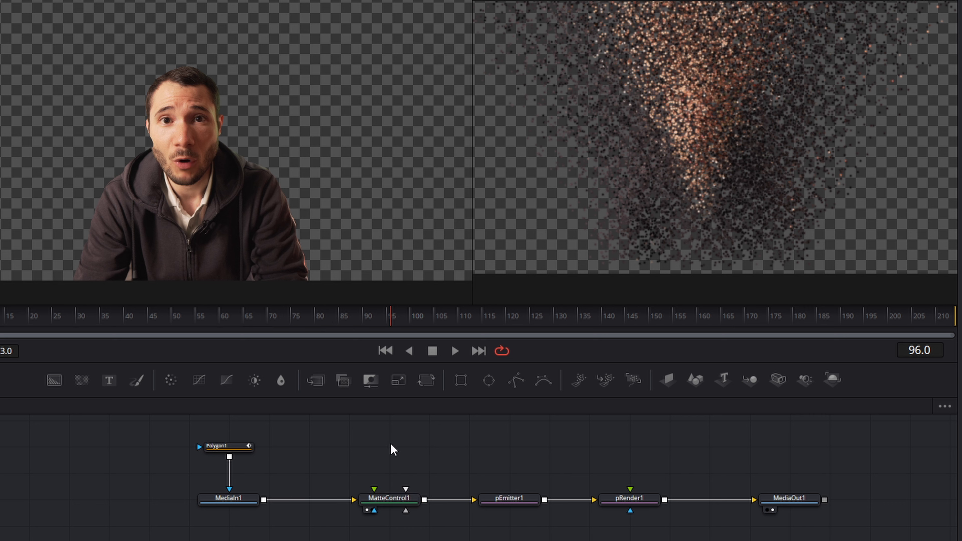
Add a Rectangle mask node and connect it to the GarbageMatte input of MatteControl1.
left_click(461, 380)
left_click_drag(419, 447, 406, 509)
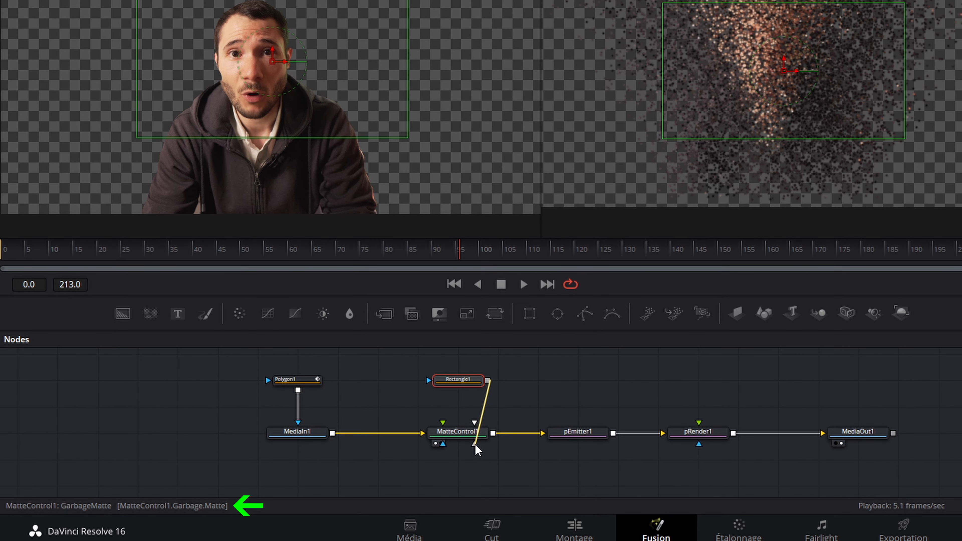
left_click_drag(478, 449, 475, 445)
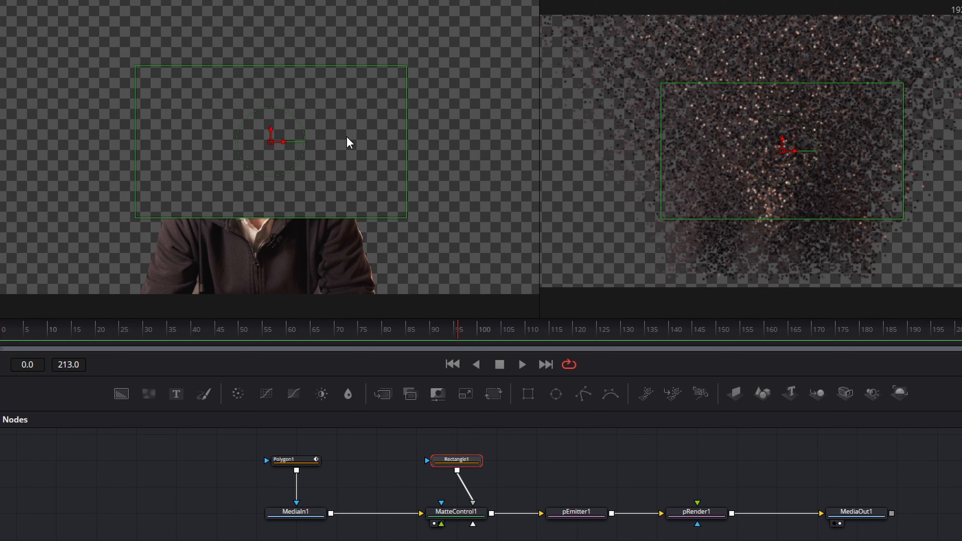
Enlarge the rectangle mask to cover the full frame and move it down just below the picture.
scroll(349, 142, "down", 2)
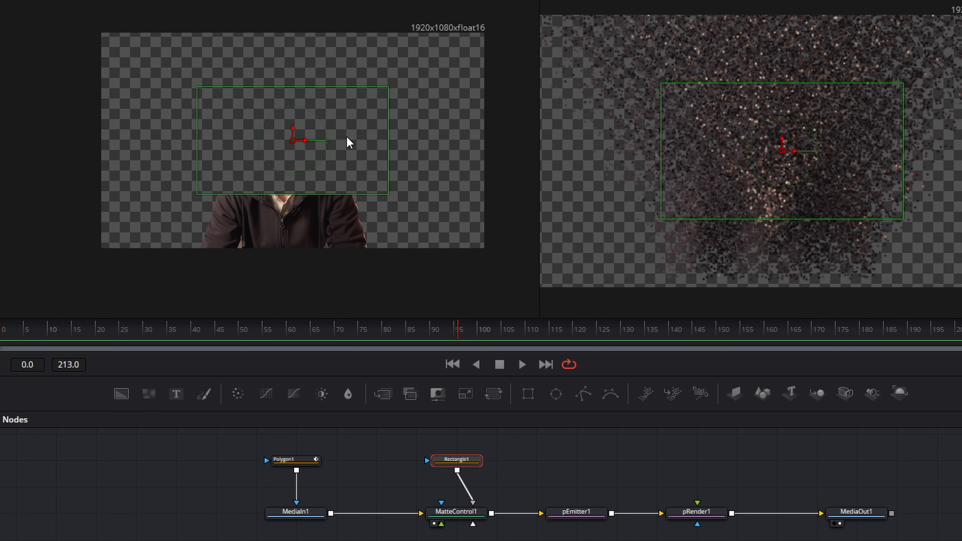
left_click_drag(196, 157, 100, 157)
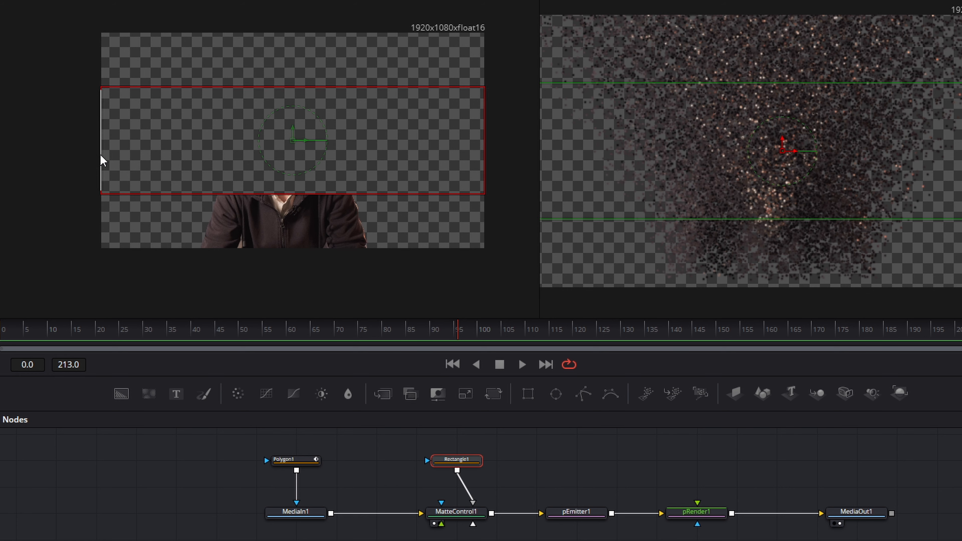
left_click_drag(298, 91, 313, 31)
left_click_drag(294, 130, 285, 352)
scroll(306, 311, "down", 2)
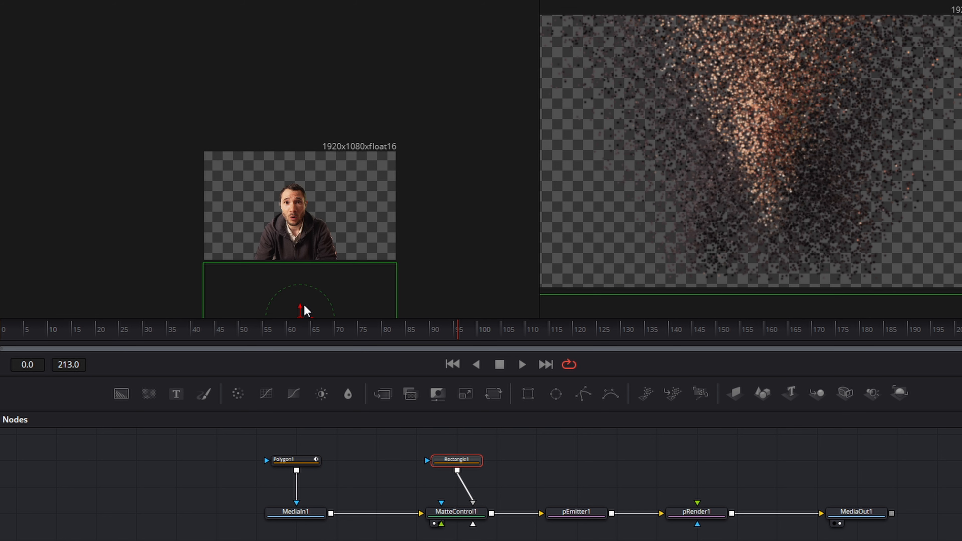
Try moving the rectangle mask up over the whole picture around frame 100 to test how it hides the man.
left_click(452, 364)
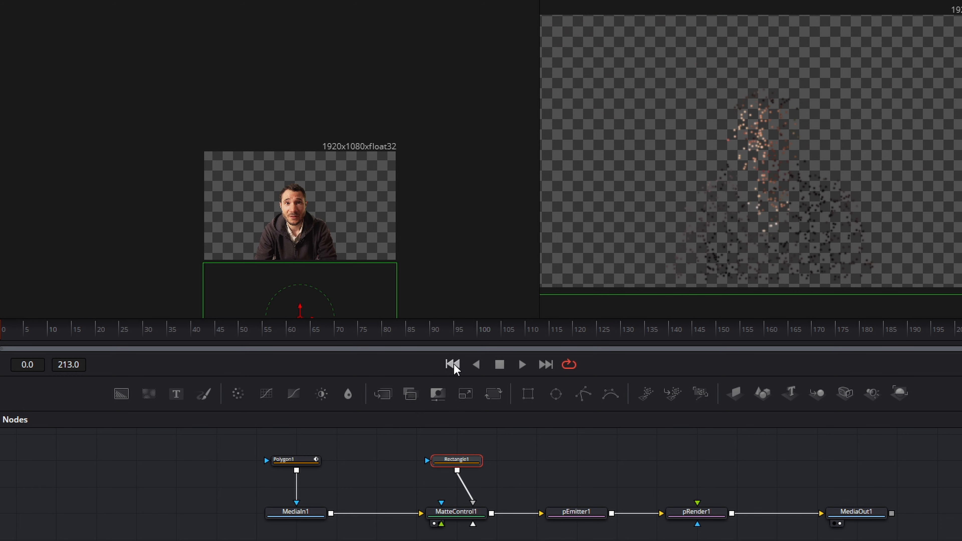
left_click_drag(298, 303, 298, 305)
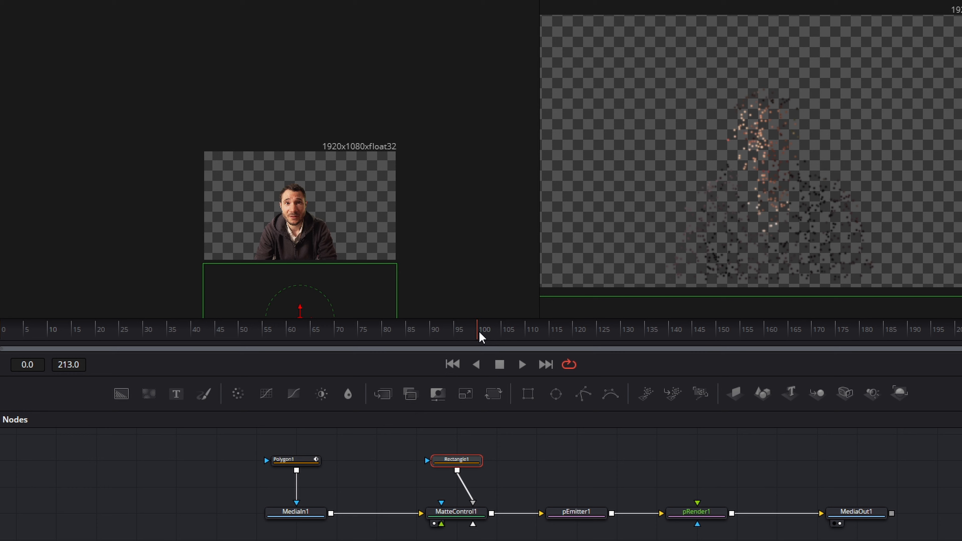
left_click_drag(299, 305, 302, 201)
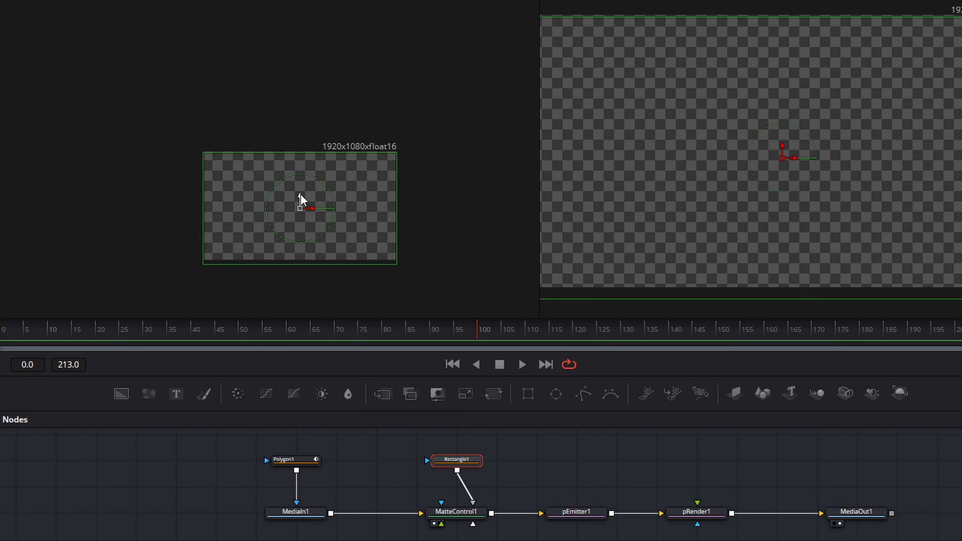
Keyframe the rectangle mask's Center below the picture at frame 0, and over the whole picture at frame 120.
left_click(452, 364)
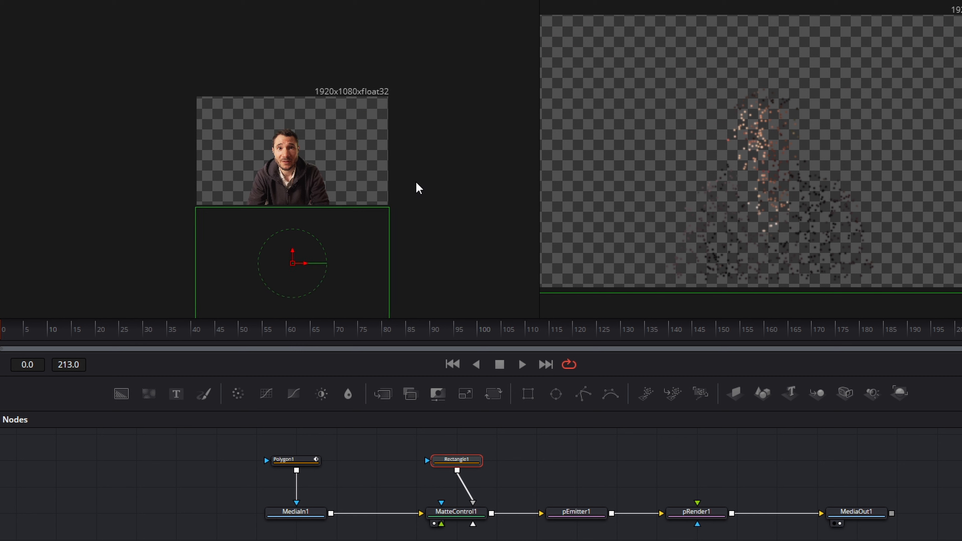
scroll(418, 188, "down", 1)
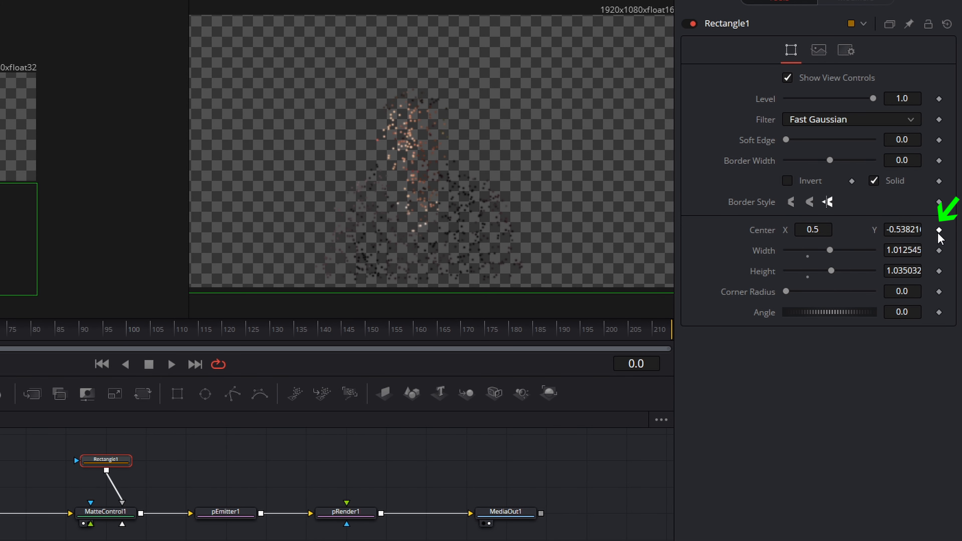
left_click(938, 230)
left_click(224, 329)
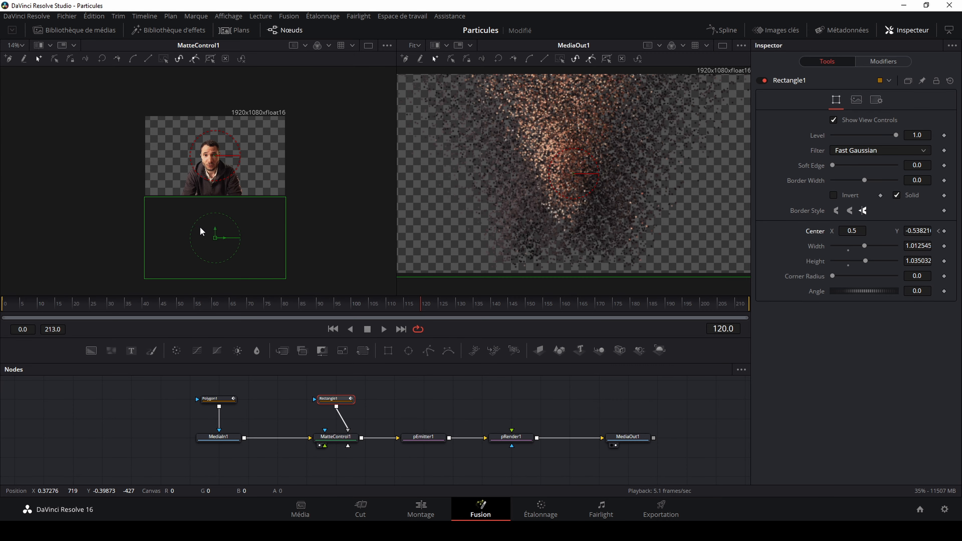
left_click_drag(215, 234, 215, 151)
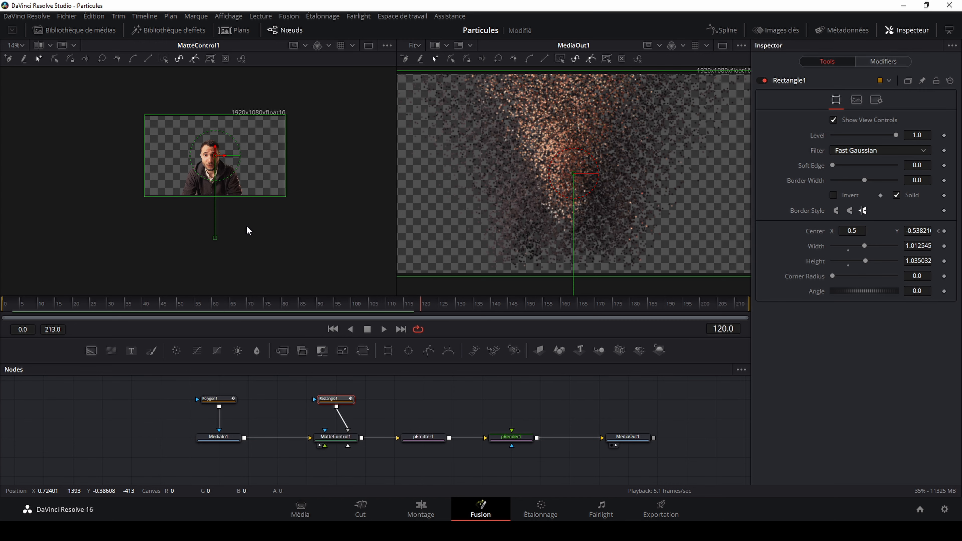
Play the composition from the first frame to check the rising garbage matte and the particles, stopping around frame 100.
left_click(332, 329)
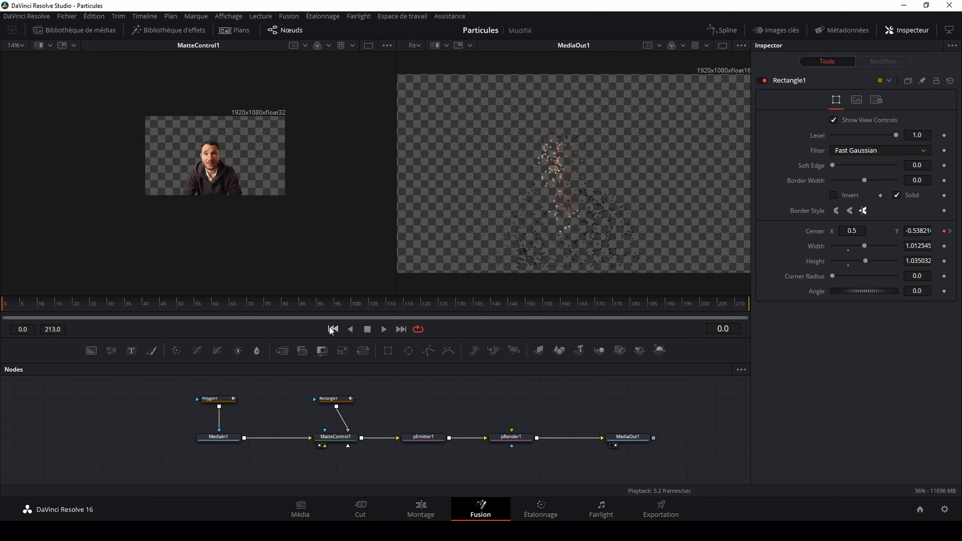
left_click(383, 329)
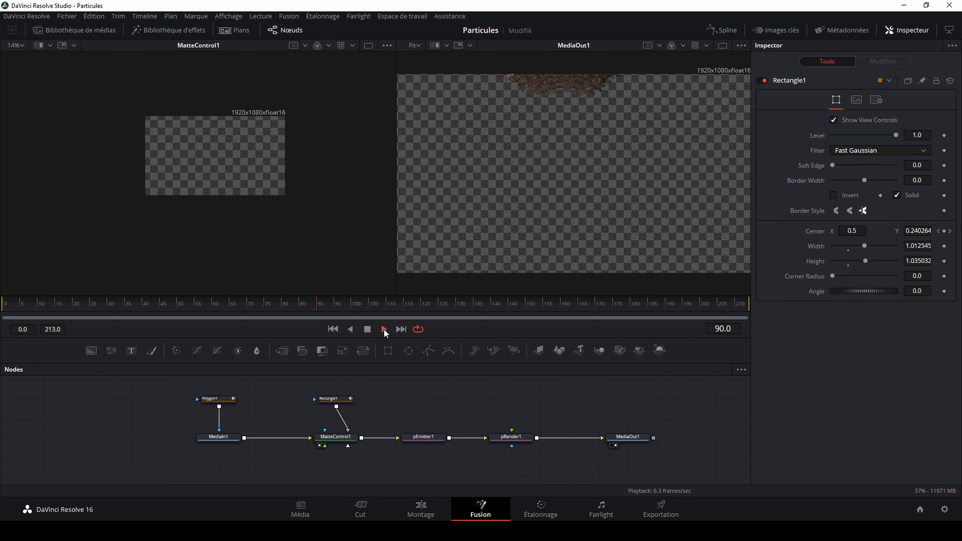
left_click(384, 332)
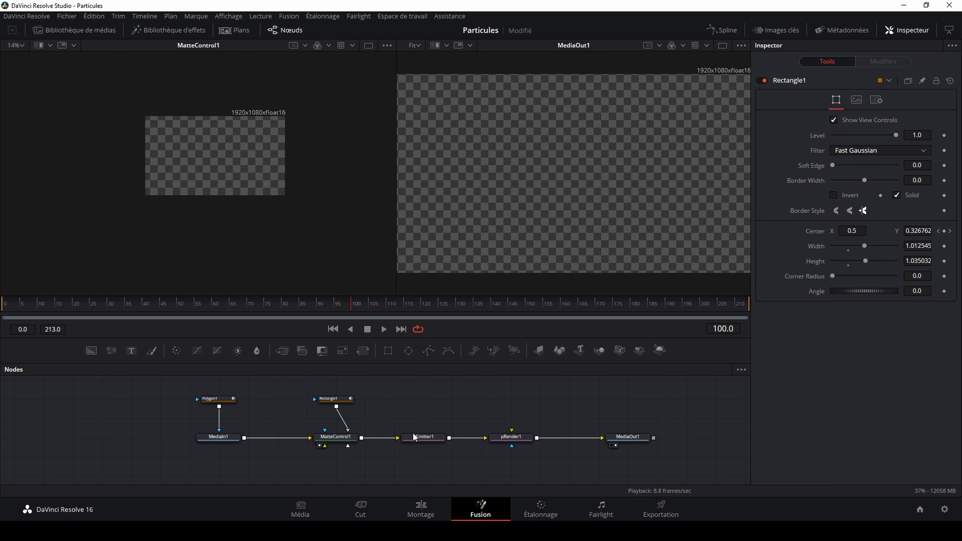
Switch to the Edit page, play the timeline from the start to review the particle effect, and return to the beginning.
left_click(421, 509)
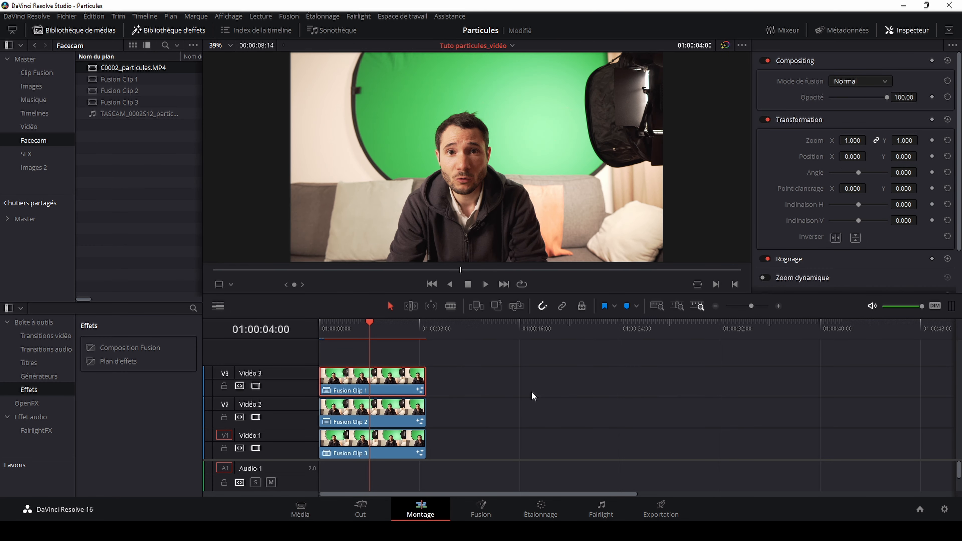
left_click(312, 324)
key("space")
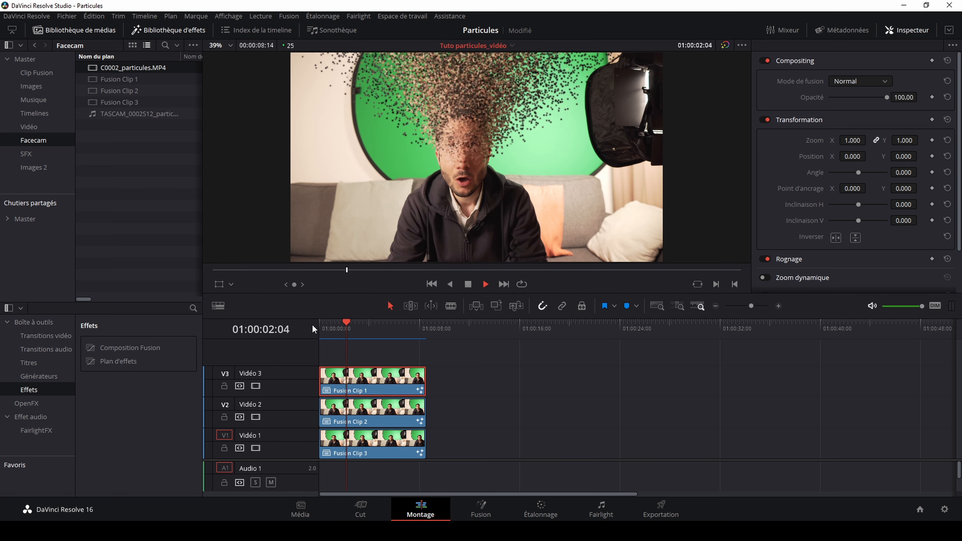
key("space")
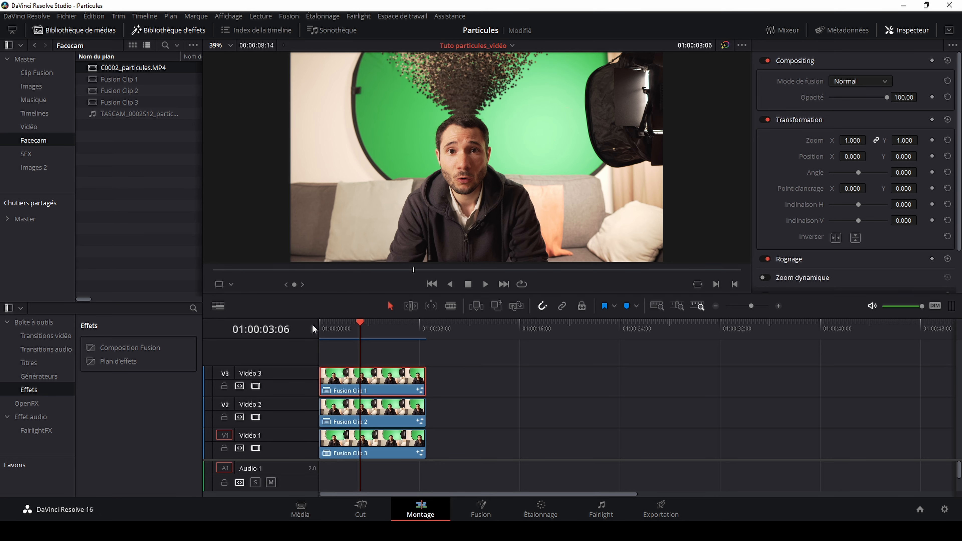
left_click_drag(359, 322, 317, 324)
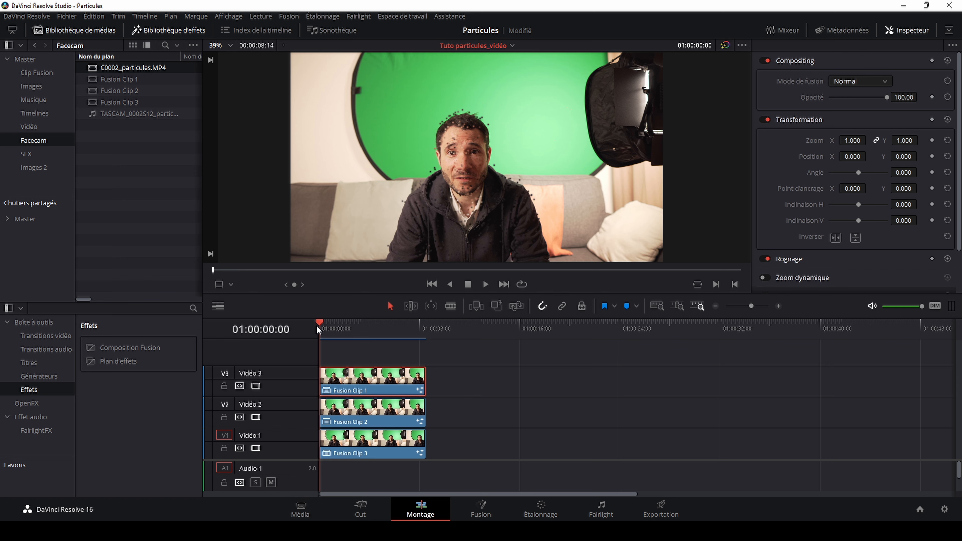
Open Fusion Clip 2 from track Vidéo 2 in the Fusion page, enlarge the viewer area, and reposition its nodes.
left_click(366, 411)
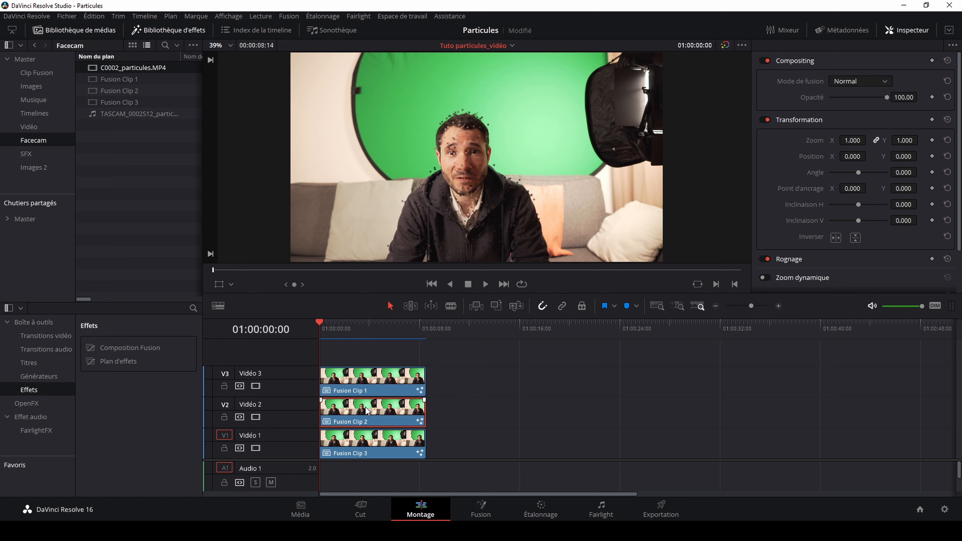
right_click(366, 411)
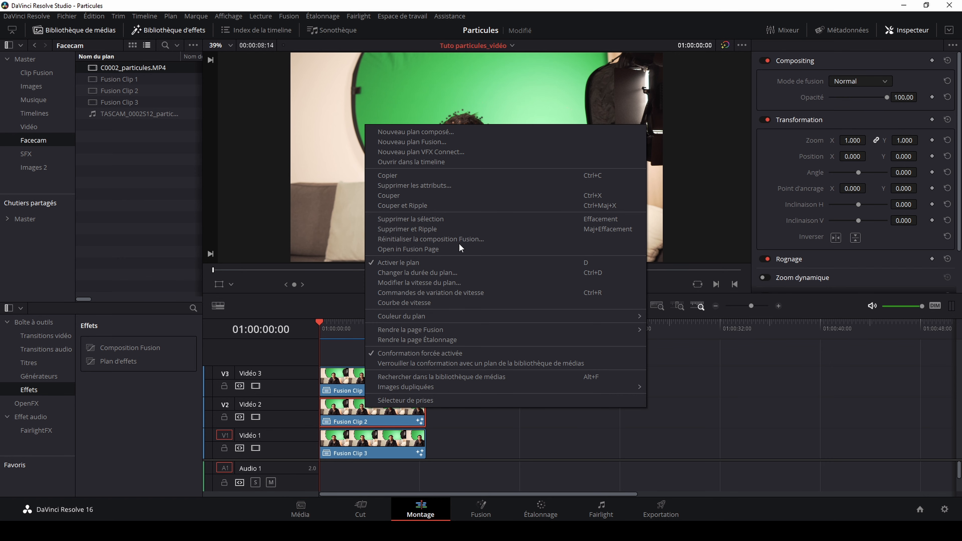
left_click(414, 248)
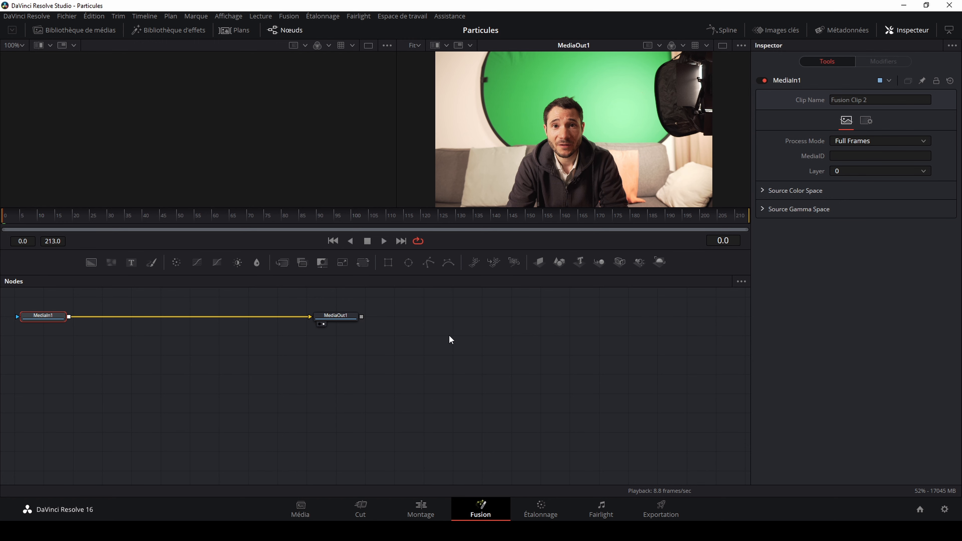
left_click_drag(442, 250, 442, 340)
left_click_drag(416, 447, 181, 421)
Add a Polygon mask node above MediaIn1 and show MediaIn1 in the first viewer.
left_click(192, 400)
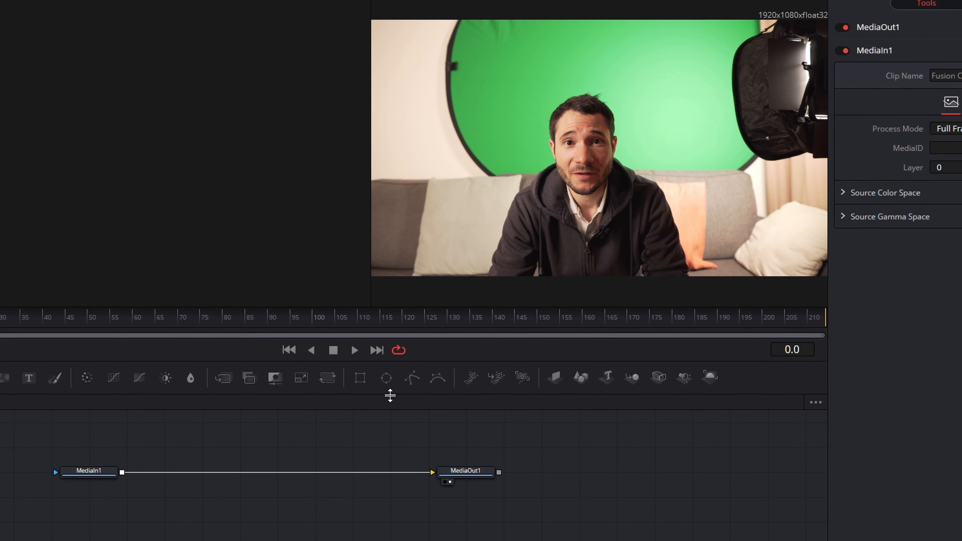
left_click(411, 381)
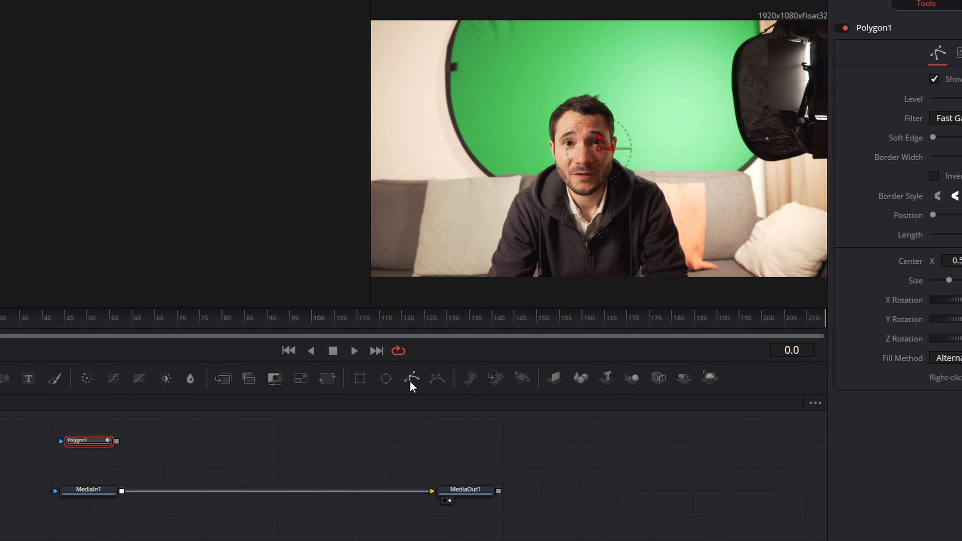
left_click(80, 490)
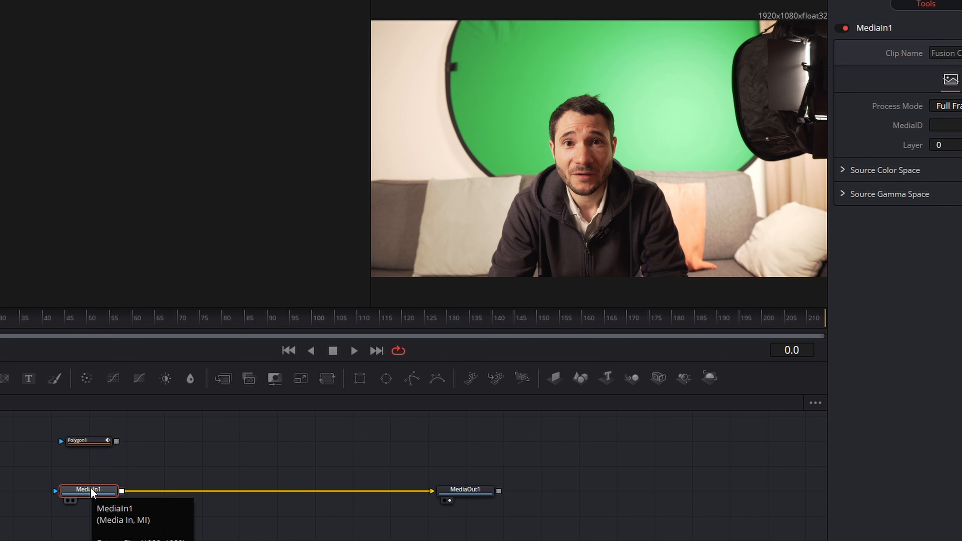
key("1")
left_click(97, 433)
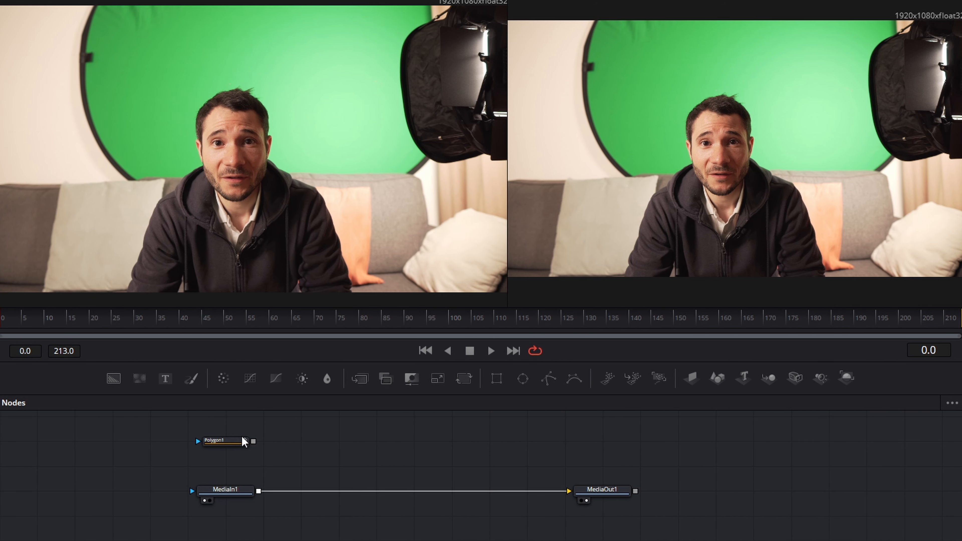
Trace a closed polygon around the sofa and cushions, leaving out the man, and connect it to MediaIn1's mask input.
left_click(245, 441)
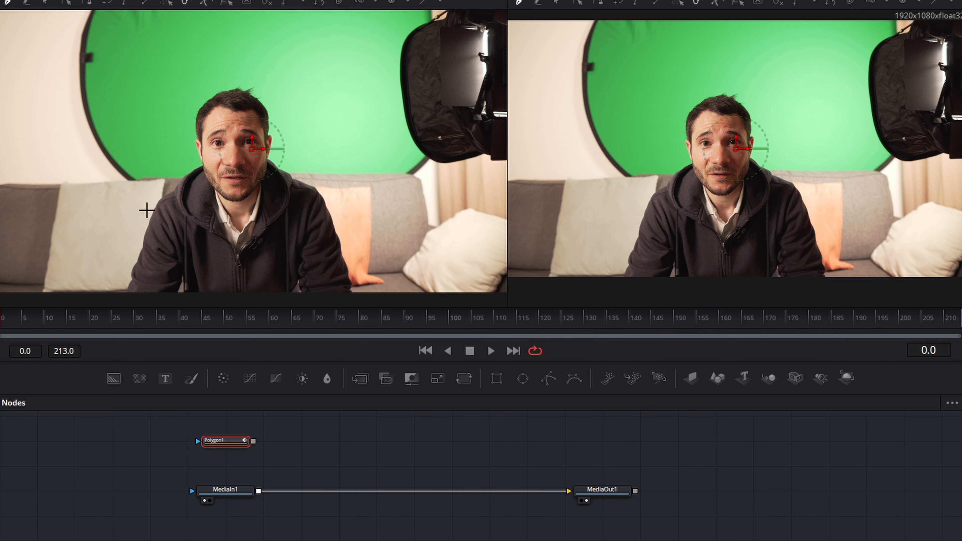
scroll(153, 161, "down", 2)
mouse_move(151, 164)
left_mouse_down()
mouse_move(217, 160)
mouse_move(203, 242)
mouse_move(361, 261)
mouse_move(345, 204)
mouse_move(315, 167)
mouse_move(369, 165)
mouse_move(417, 204)
mouse_move(480, 207)
mouse_move(93, 283)
left_mouse_up()
left_click(101, 173)
left_click(110, 175)
left_click(123, 175)
left_click(132, 176)
left_click(147, 176)
left_click(158, 176)
left_click(102, 174)
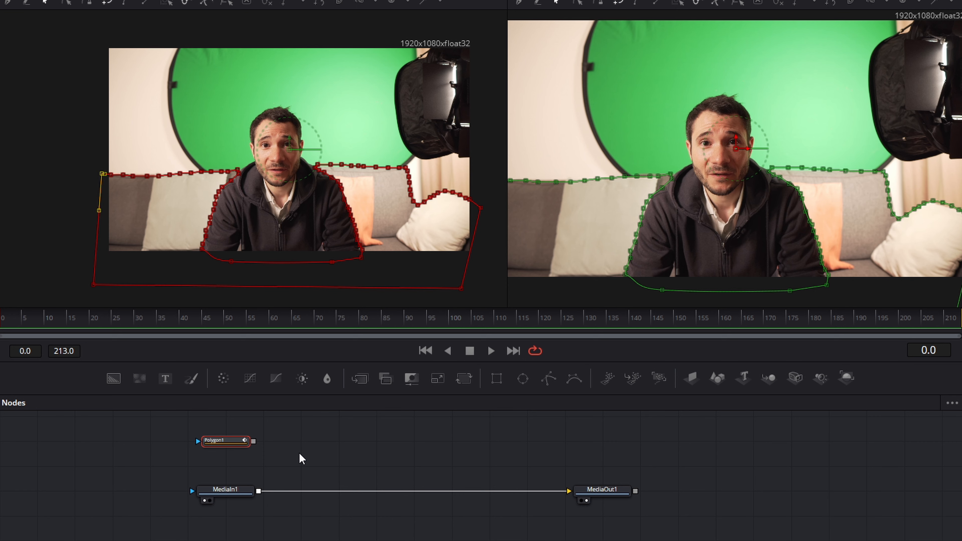
left_click_drag(253, 441, 226, 481)
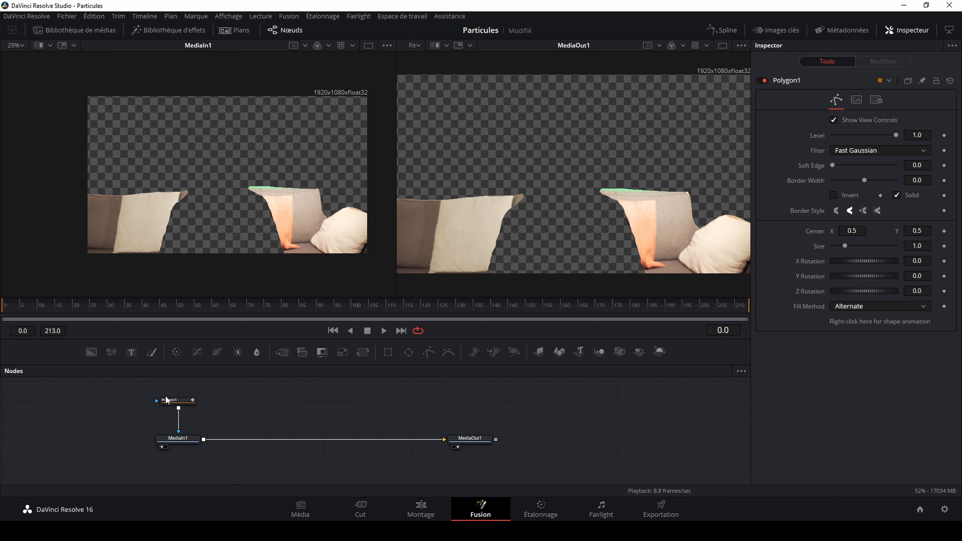
Refine the polygon points along the top edge of the cushion beside the orange fabric to trim the green background.
left_click(175, 400)
scroll(274, 197, "up", 5)
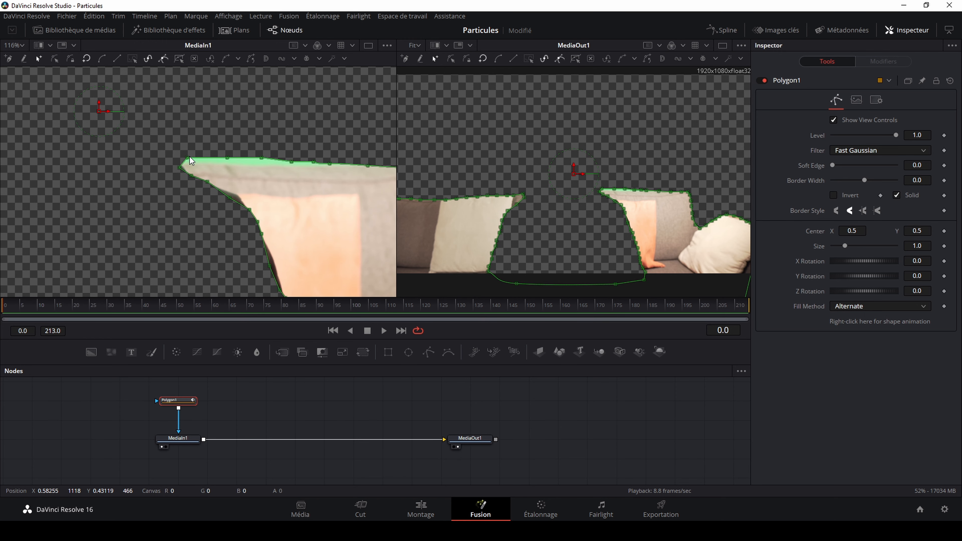
left_click_drag(187, 157, 330, 167)
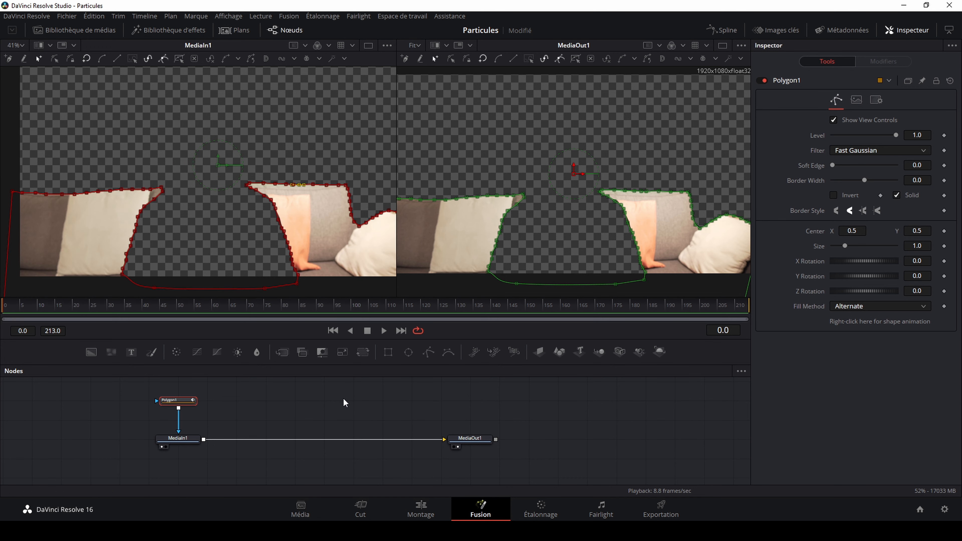
left_click(344, 402)
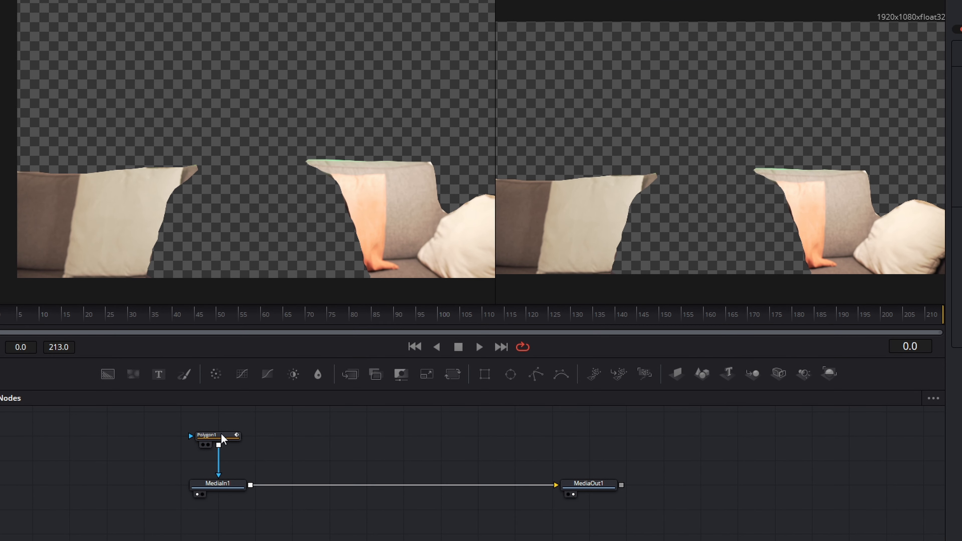
Set the Border Width of the Polygon1 mask to -0.0016 to shrink its edges.
left_click(210, 426)
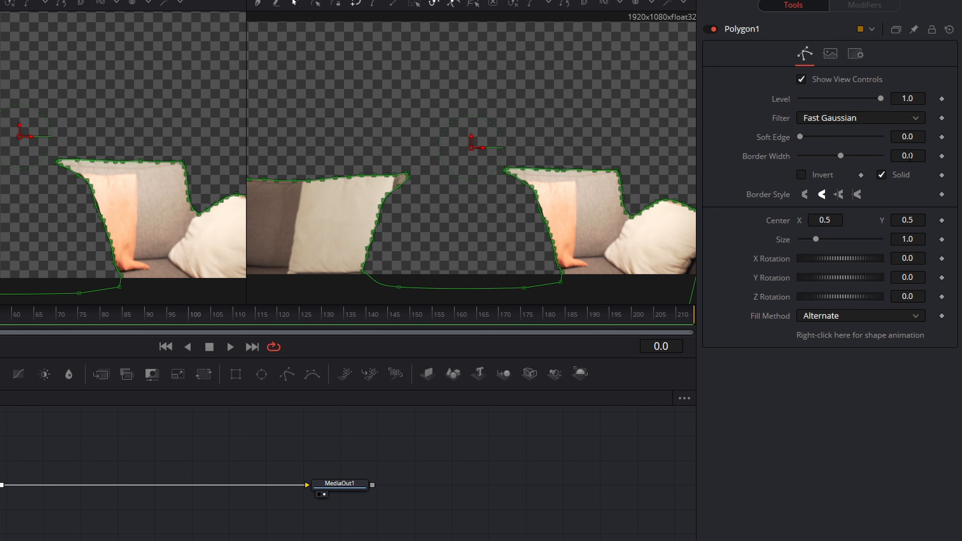
left_click_drag(905, 155, 910, 155)
left_click(266, 432)
mouse_move(903, 156)
left_mouse_down()
mouse_move(913, 156)
mouse_move(894, 156)
left_mouse_up()
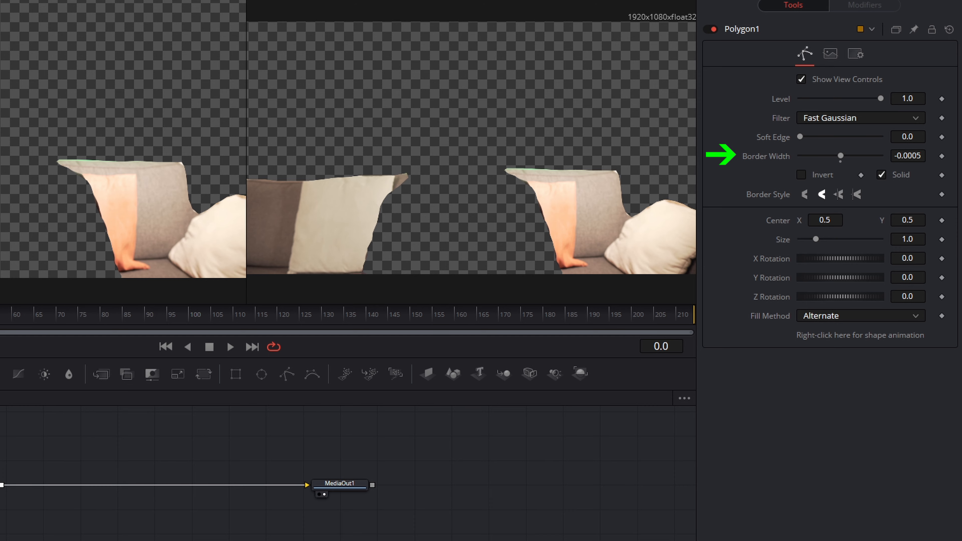
left_click_drag(908, 156, 900, 156)
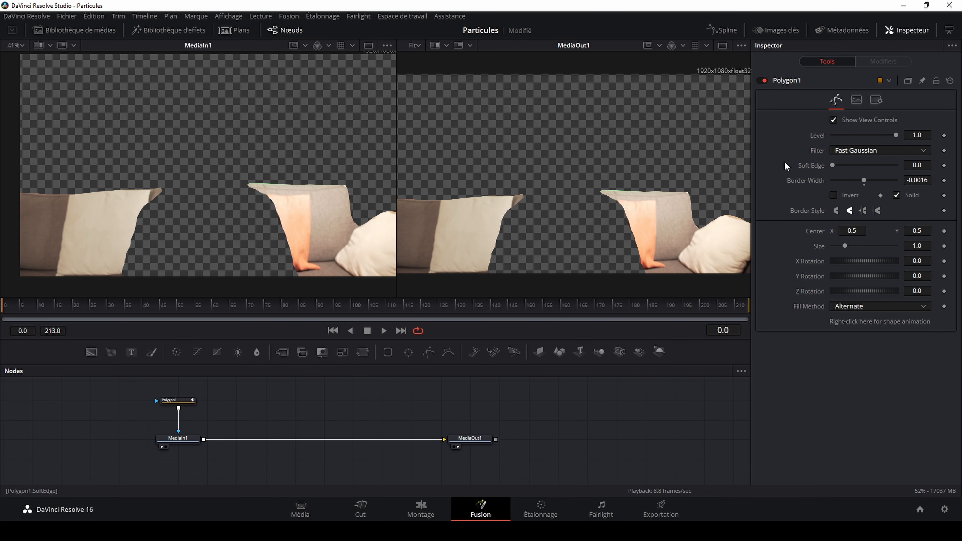
Delete the link between MediaIn1 and MediaOut1, and add a pEmitter node feeding a pRender node between them.
scroll(260, 171, "down", 1)
scroll(564, 155, "down", 1)
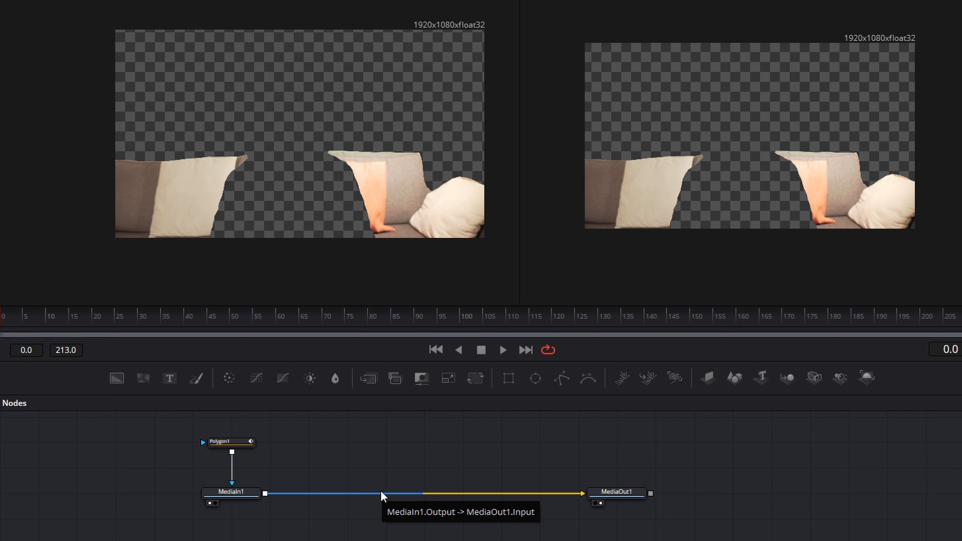
left_click(382, 494)
key("Delete")
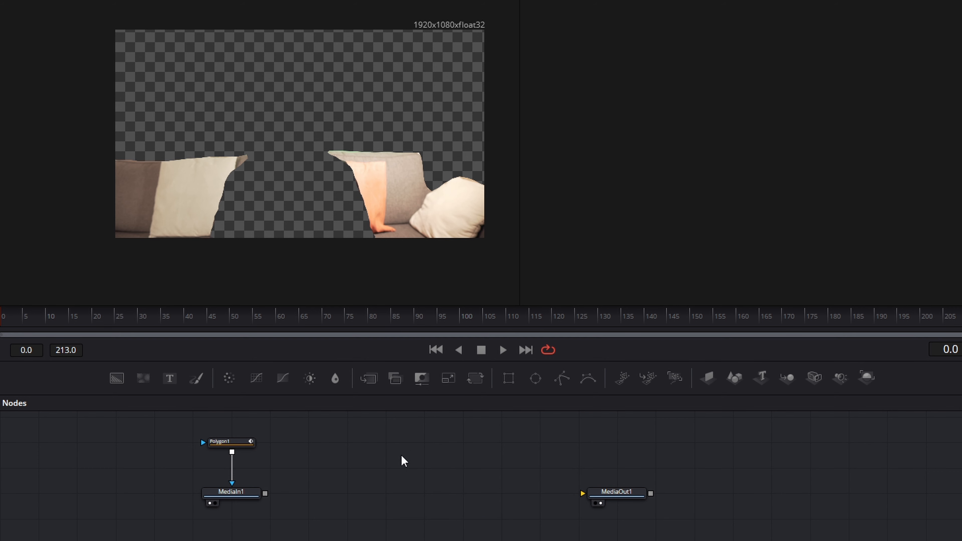
left_click(623, 378)
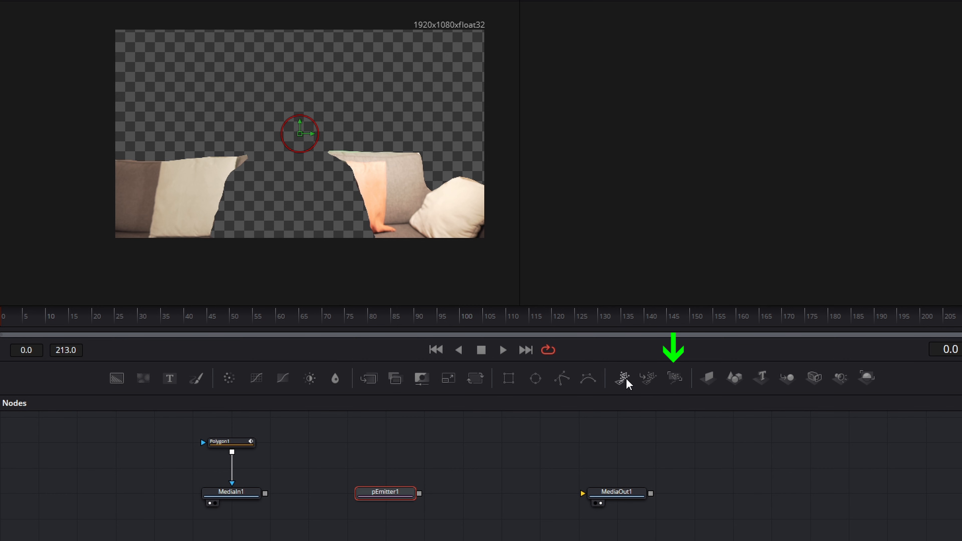
left_click(674, 379)
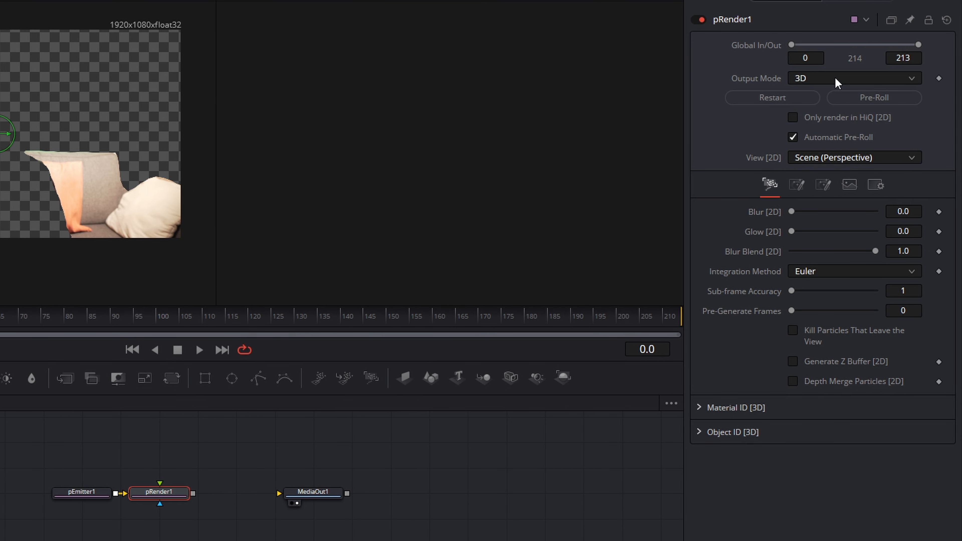
Set the Output Mode of pRender1 to 2D and enable Kill Particles That Leave the View.
left_click(823, 79)
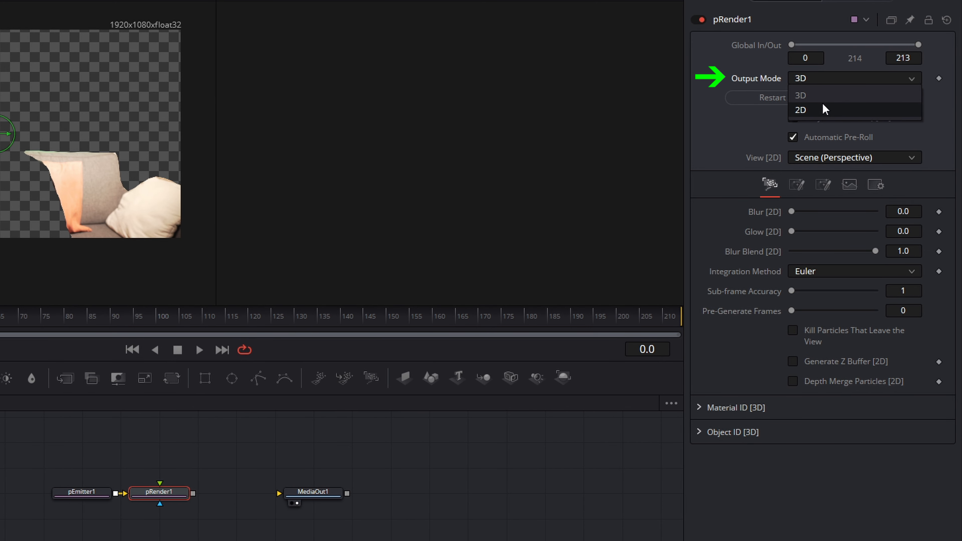
left_click(822, 109)
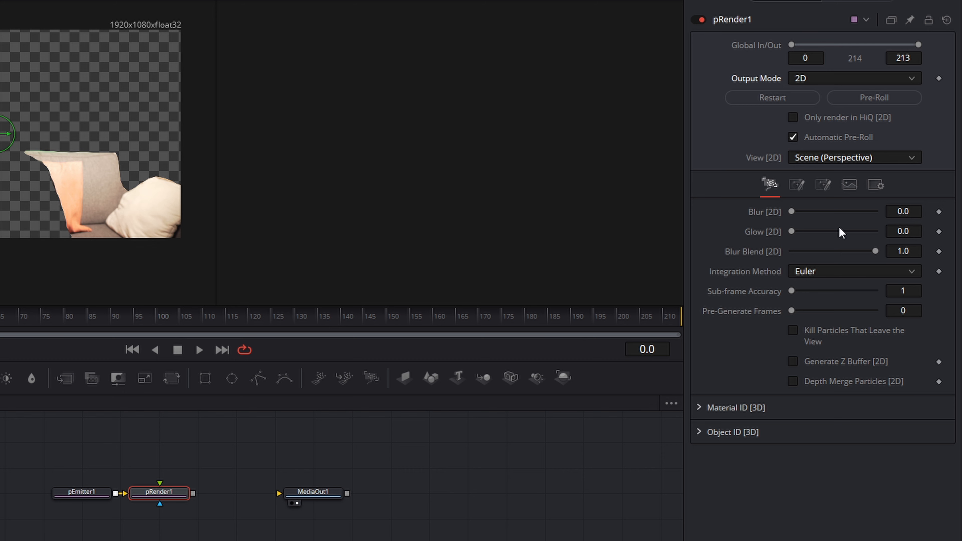
left_click(795, 333)
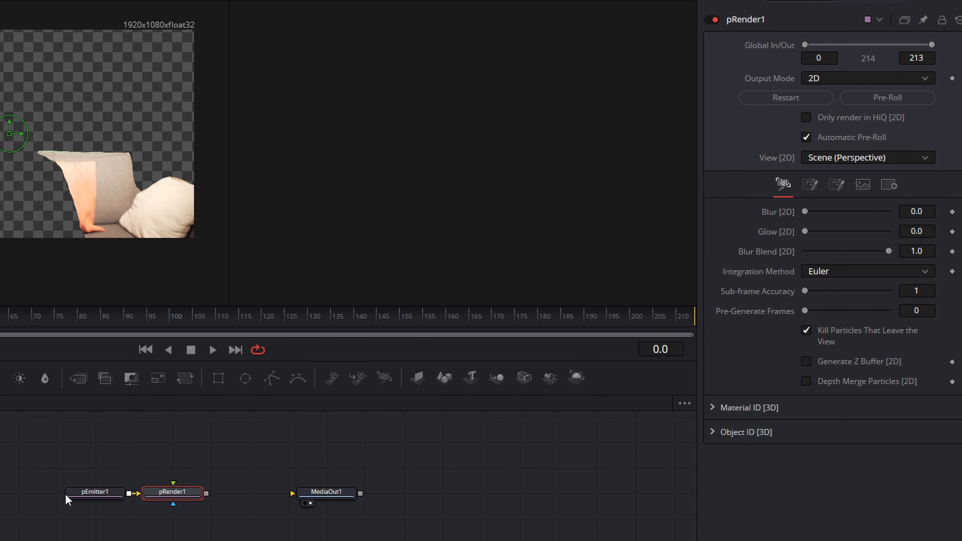
Set pEmitter1's Region to Bitmap with MediaIn1 as its source, and connect pRender1 to MediaOut1.
left_click(373, 497)
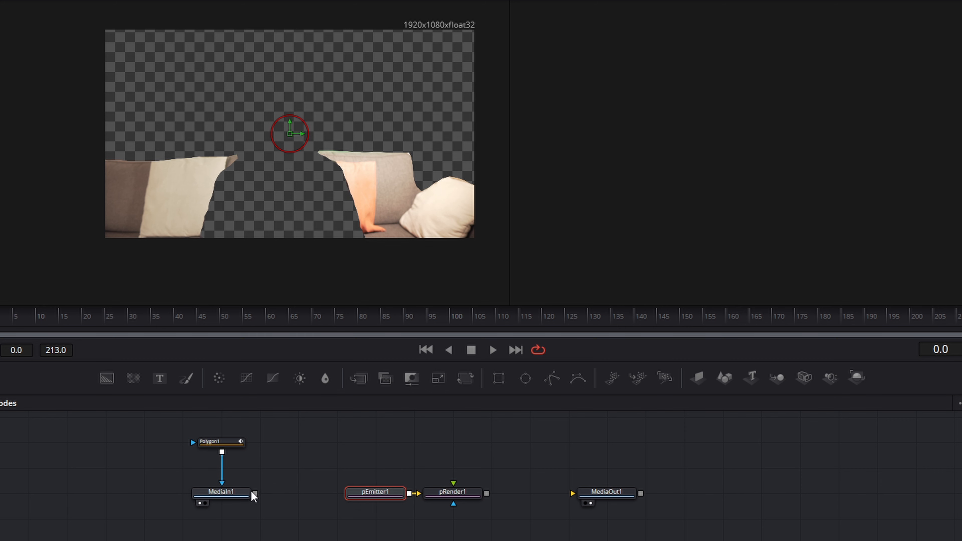
left_click_drag(254, 493, 340, 491)
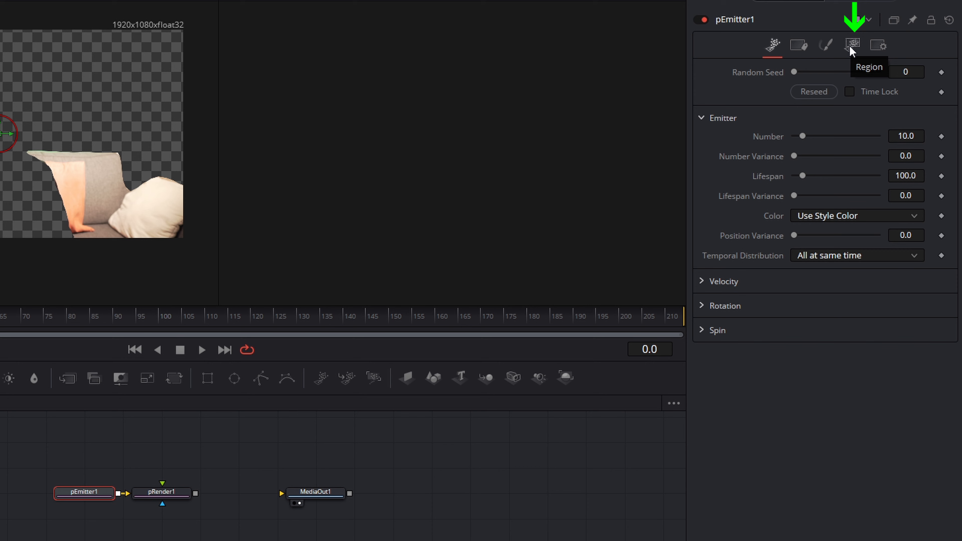
left_click(849, 45)
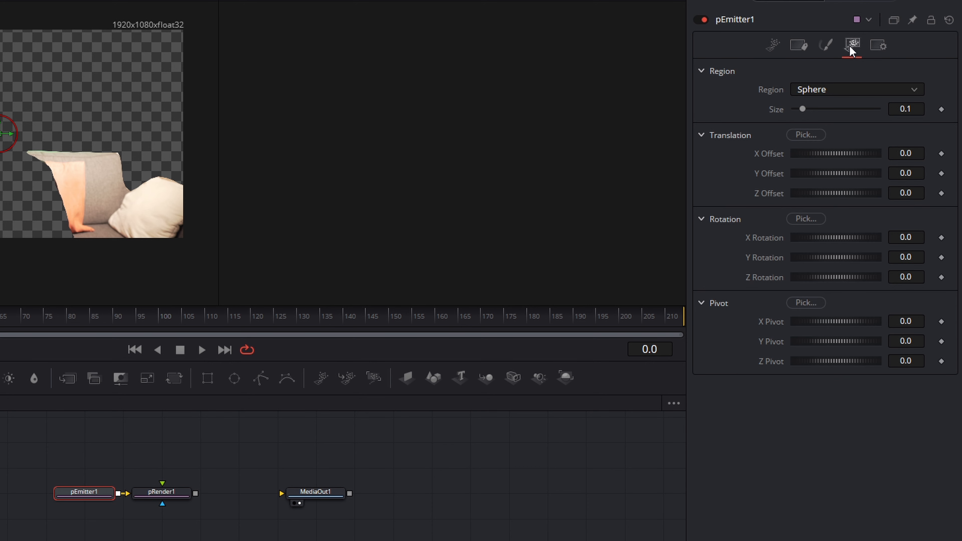
left_click(823, 91)
left_click(819, 136)
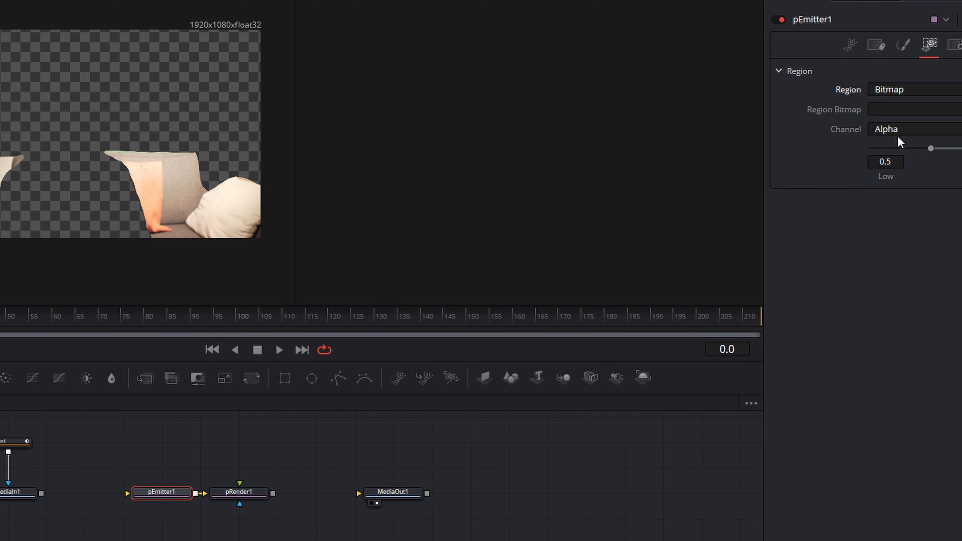
left_click_drag(243, 493, 344, 494)
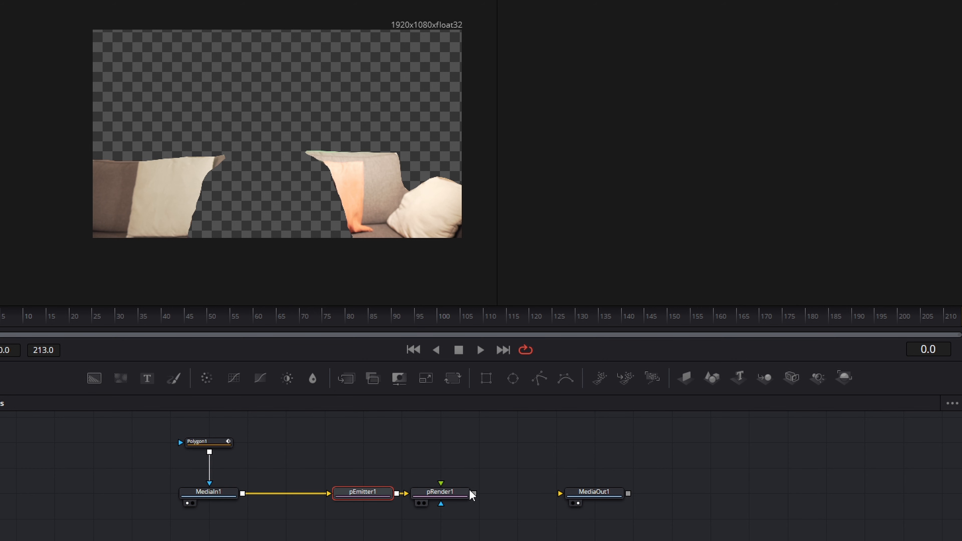
left_click_drag(474, 494, 606, 492)
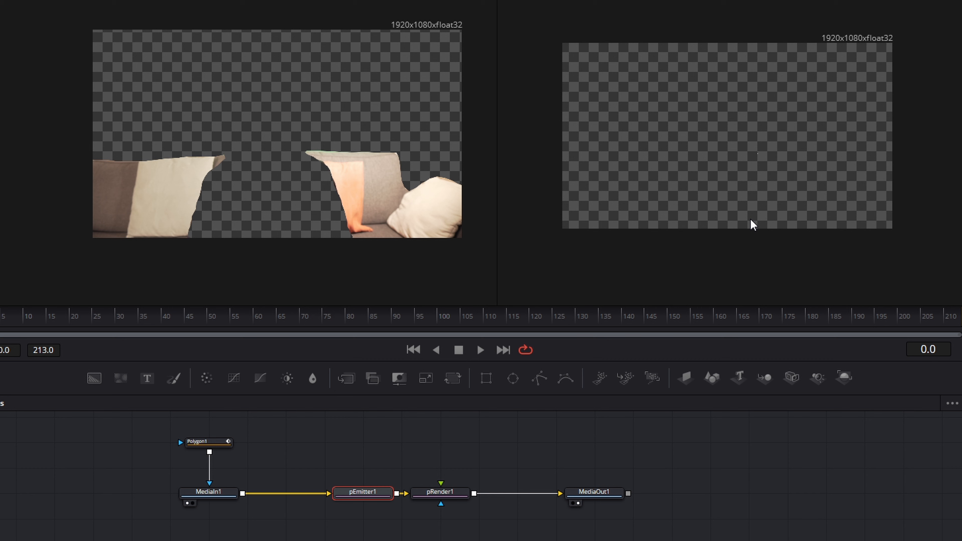
Set the particle Style of pEmitter1 to Blob and raise its Size to about 0.49.
mouse_move(375, 493)
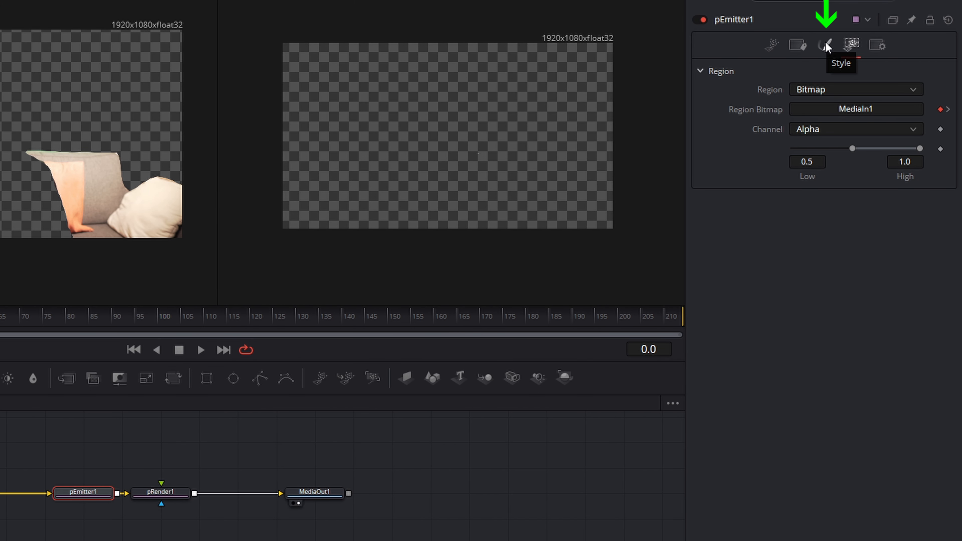
left_click(825, 44)
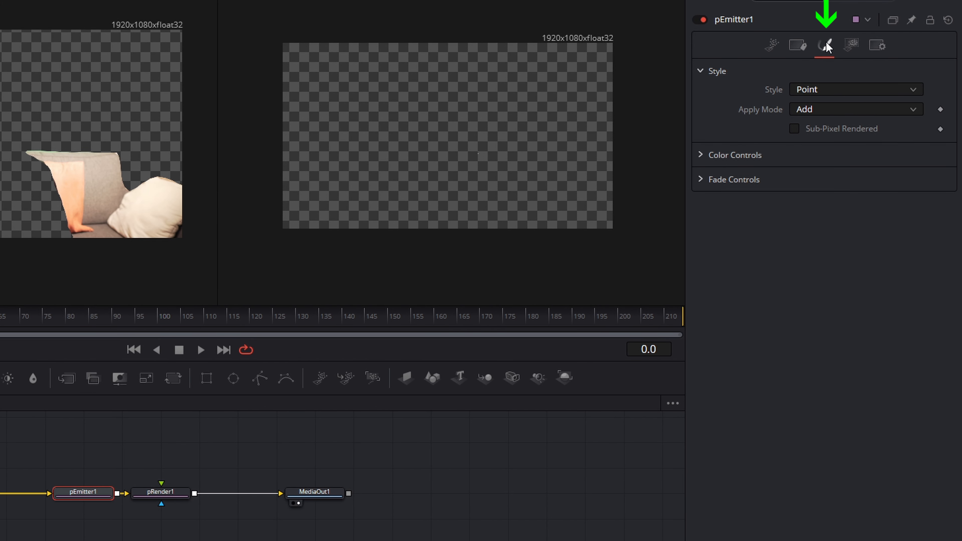
left_click(814, 91)
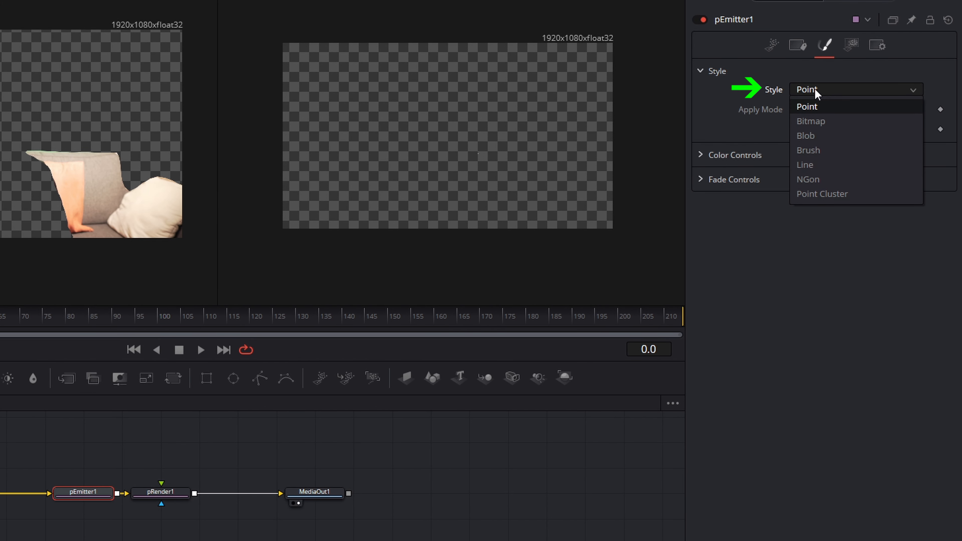
left_click(814, 136)
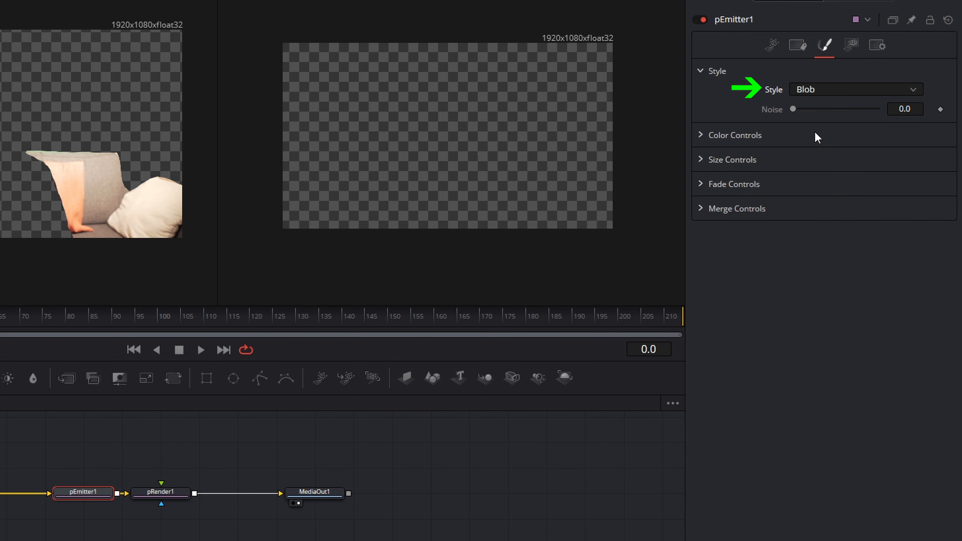
left_click(700, 161)
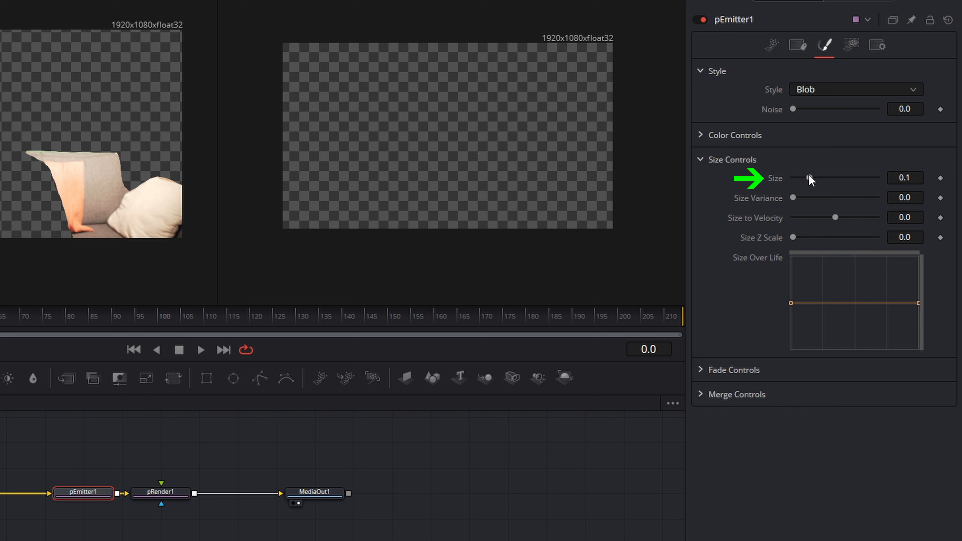
left_click_drag(809, 177, 876, 178)
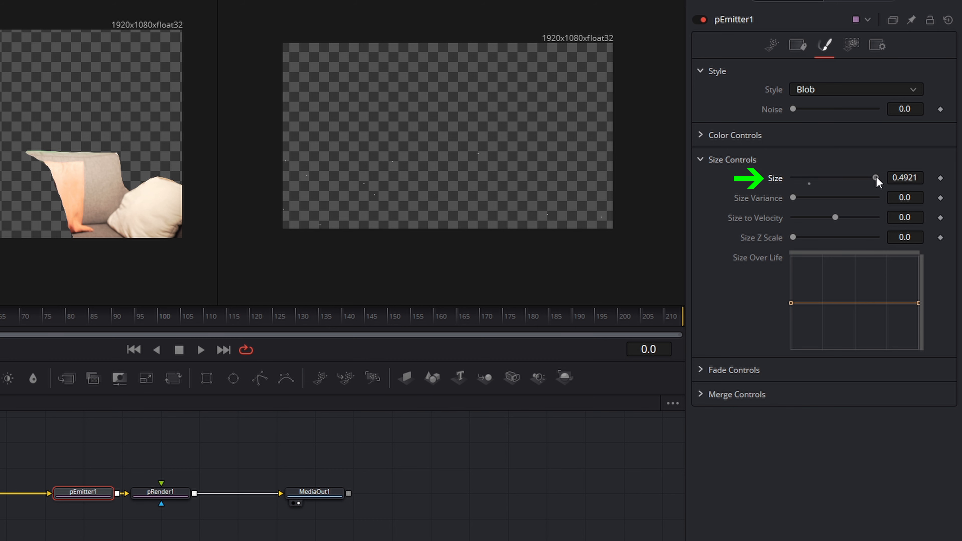
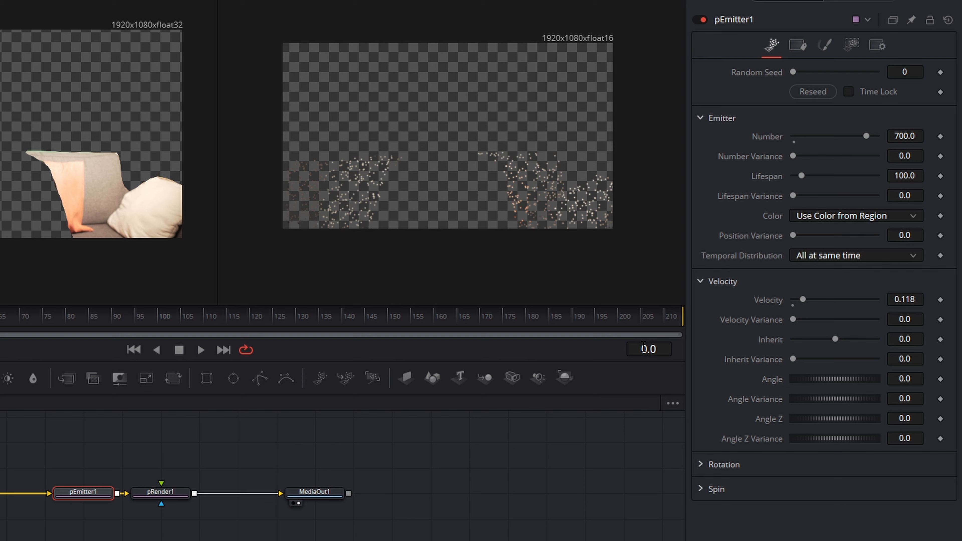
Play the composition while setting pEmitter1's velocity Angle to 90 and Angle Variance to 180, and stop playback.
left_click(201, 349)
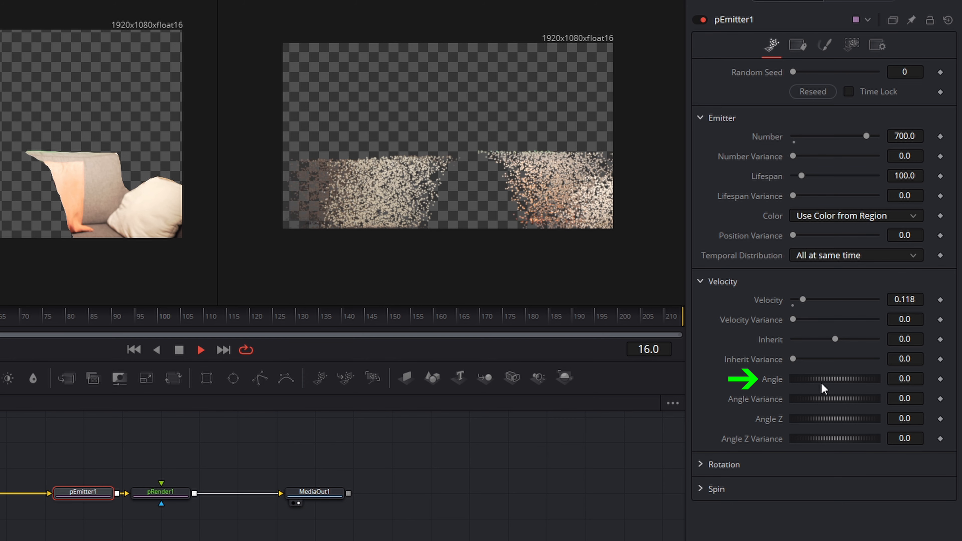
left_click(901, 379)
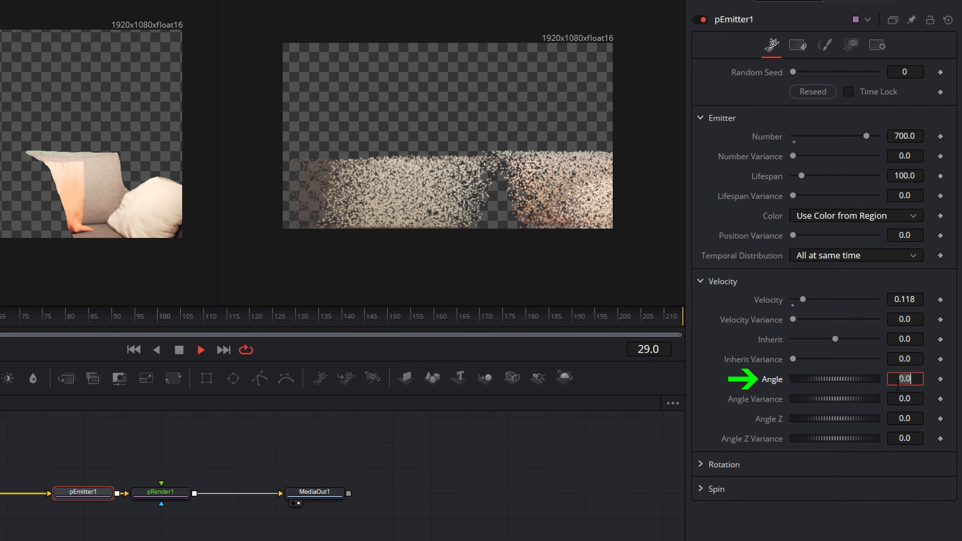
type("90")
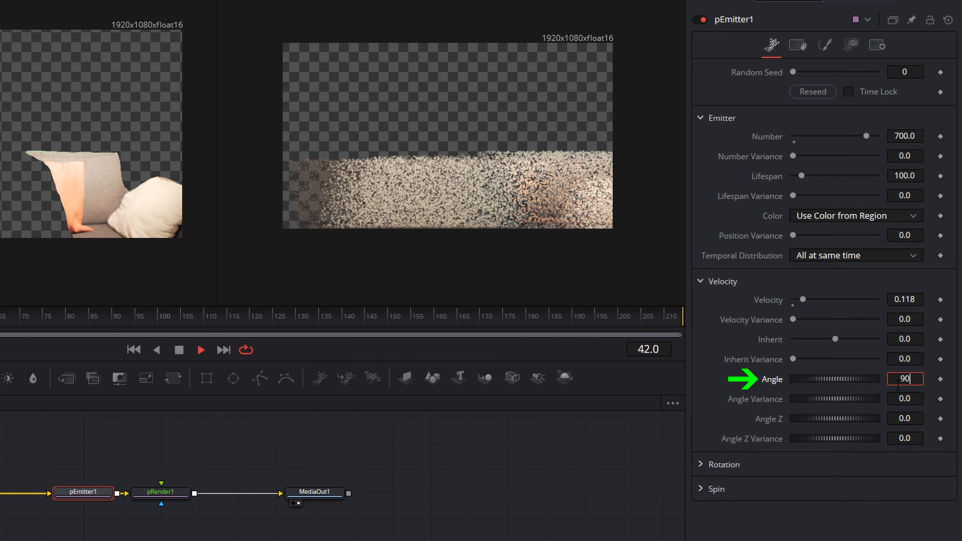
left_click(890, 401)
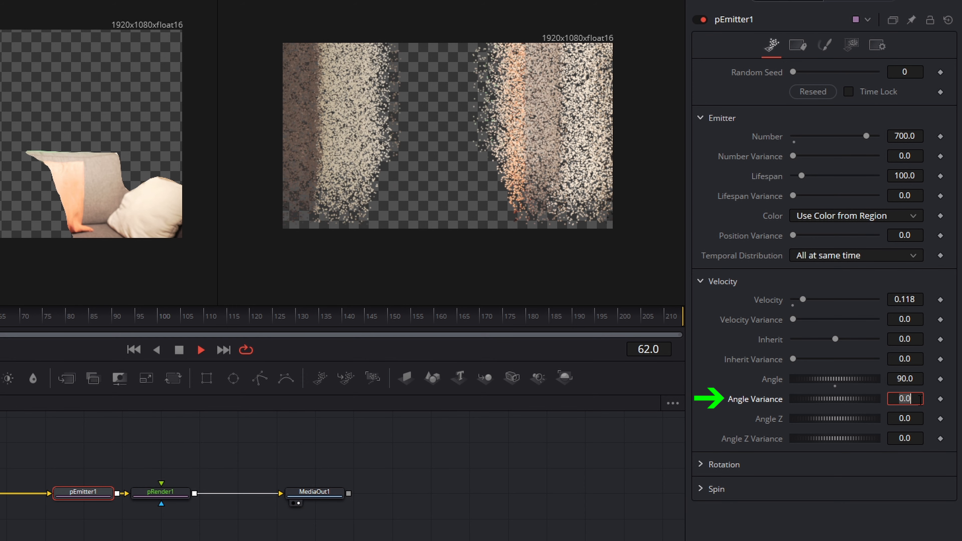
type("180")
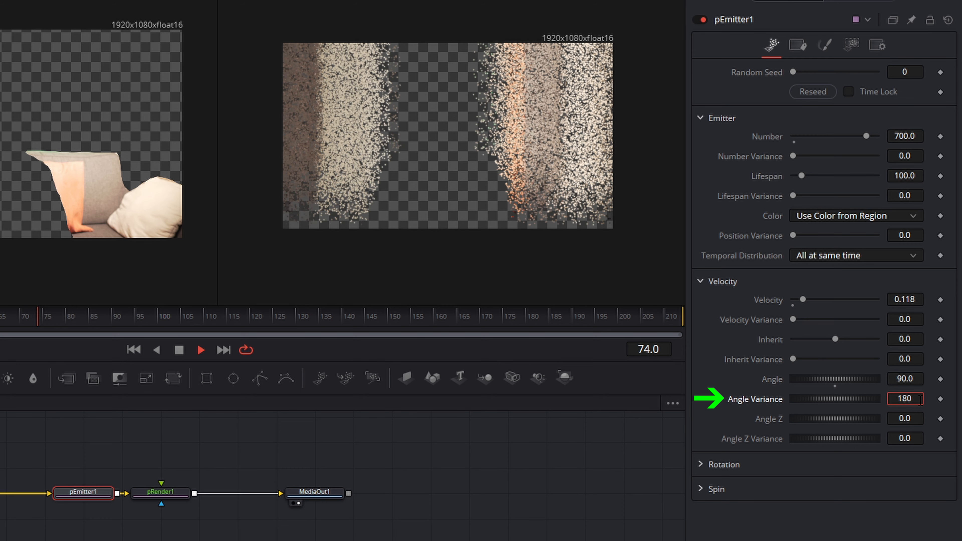
key("Tab")
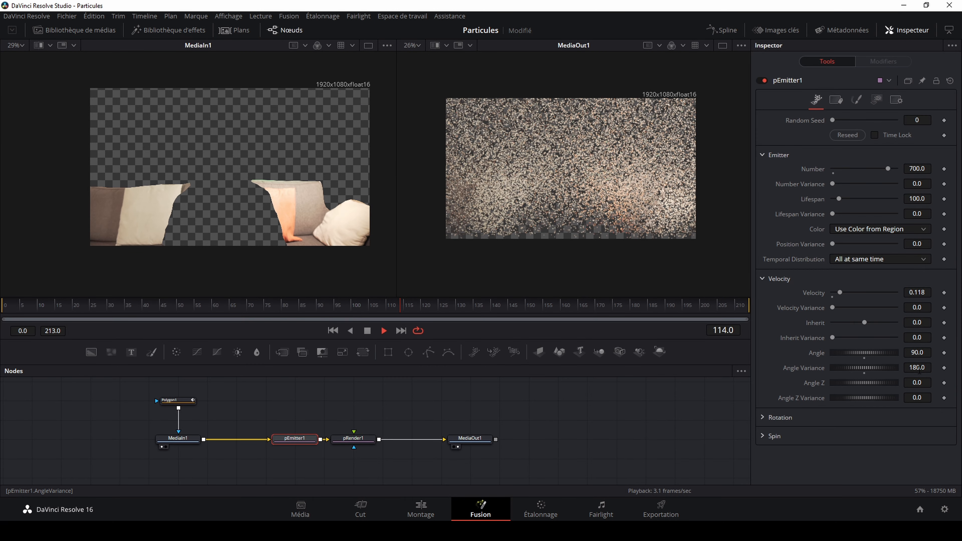
key("space")
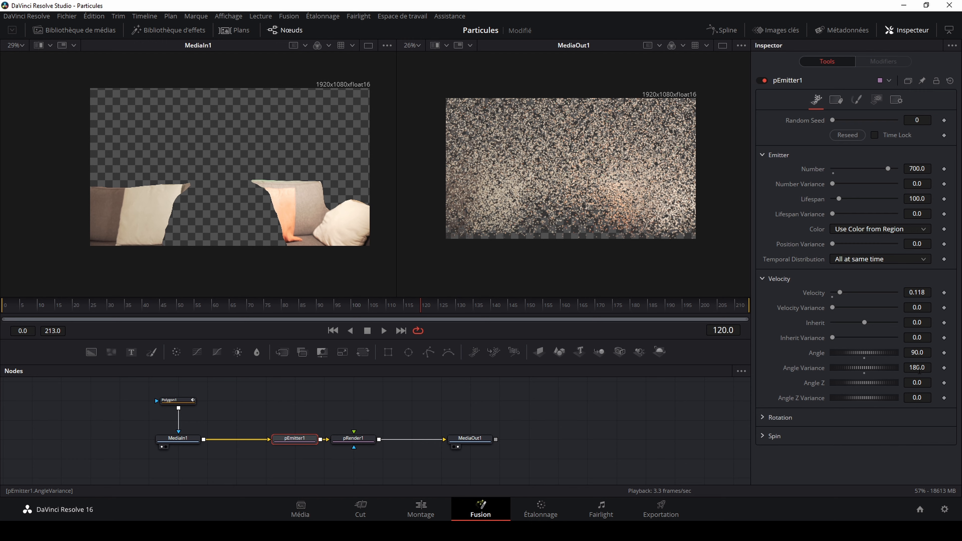
Insert a Matte Control node between MediaIn1 and pEmitter1, and feed its garbage matte input with a new Rectangle mask.
left_click_drag(530, 465, 385, 440)
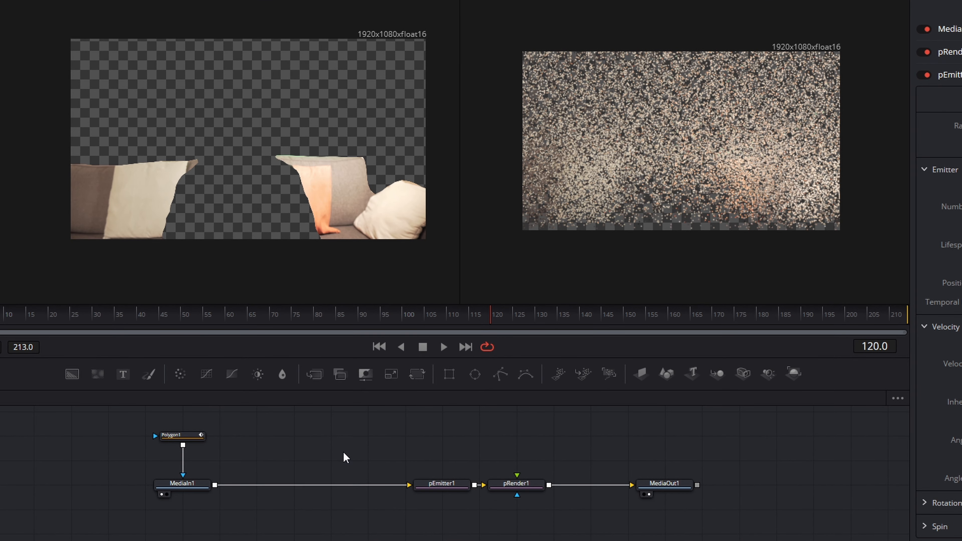
key("shift+space")
type("matte")
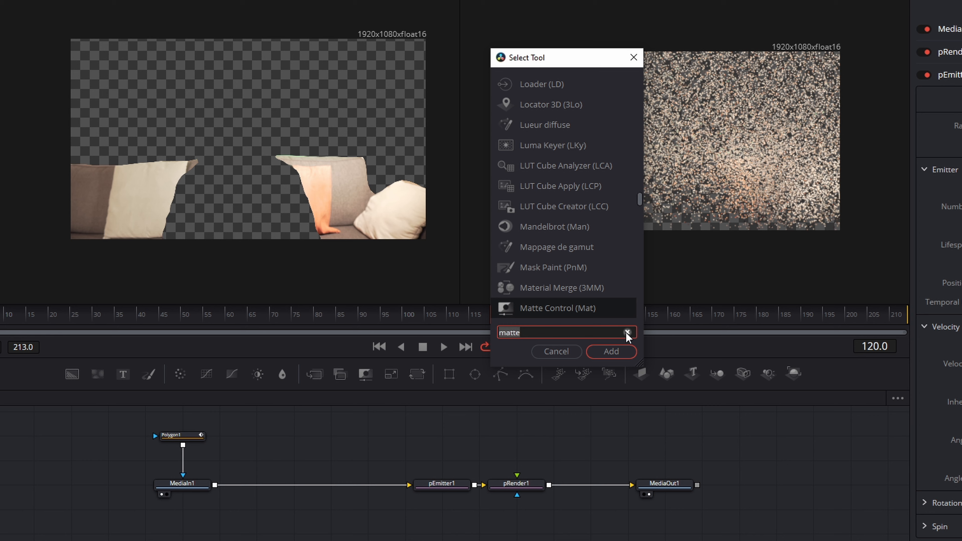
left_click(614, 352)
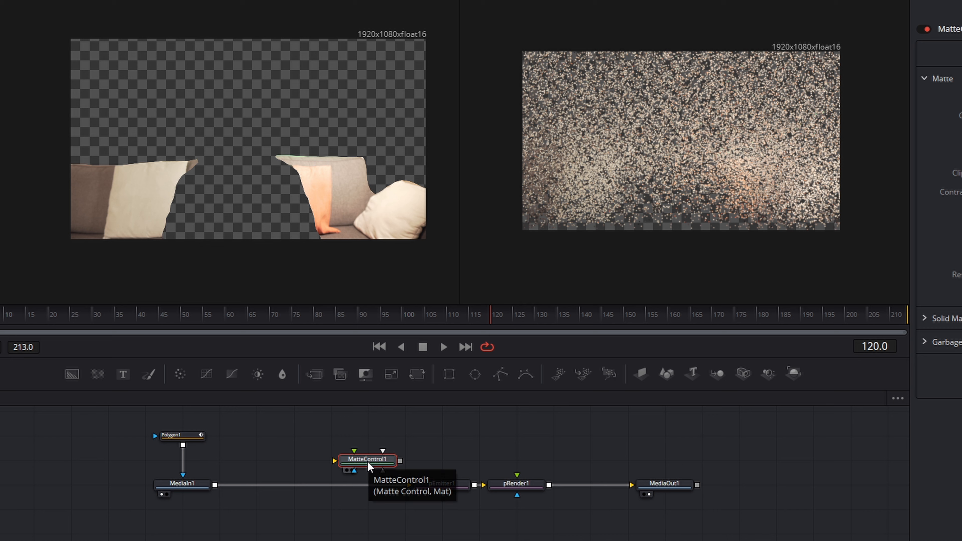
left_click_drag(368, 464, 317, 489)
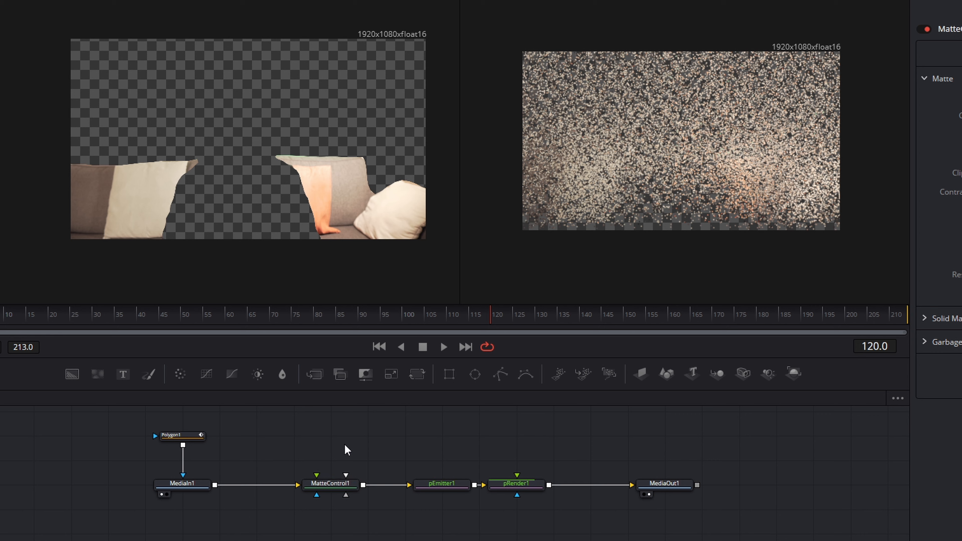
left_click(450, 381)
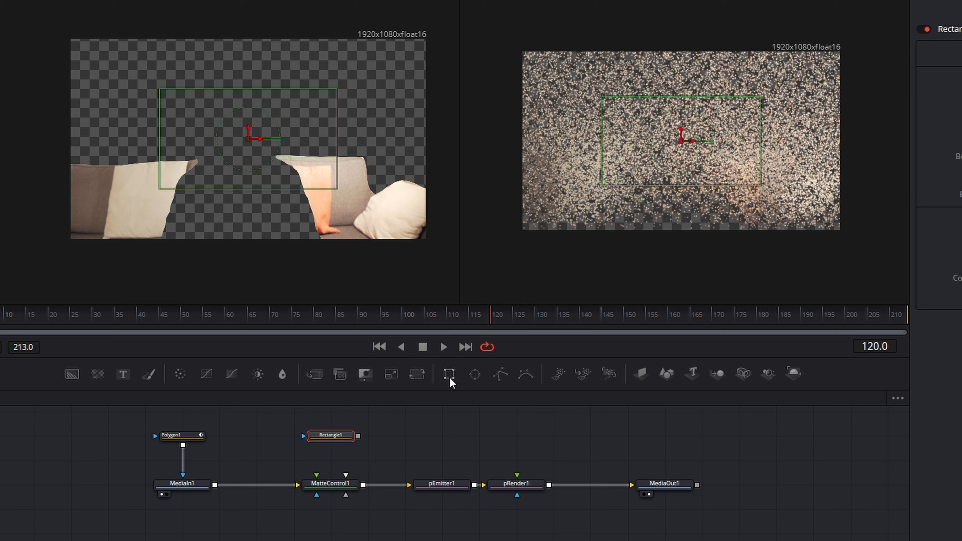
left_click_drag(358, 436, 348, 498)
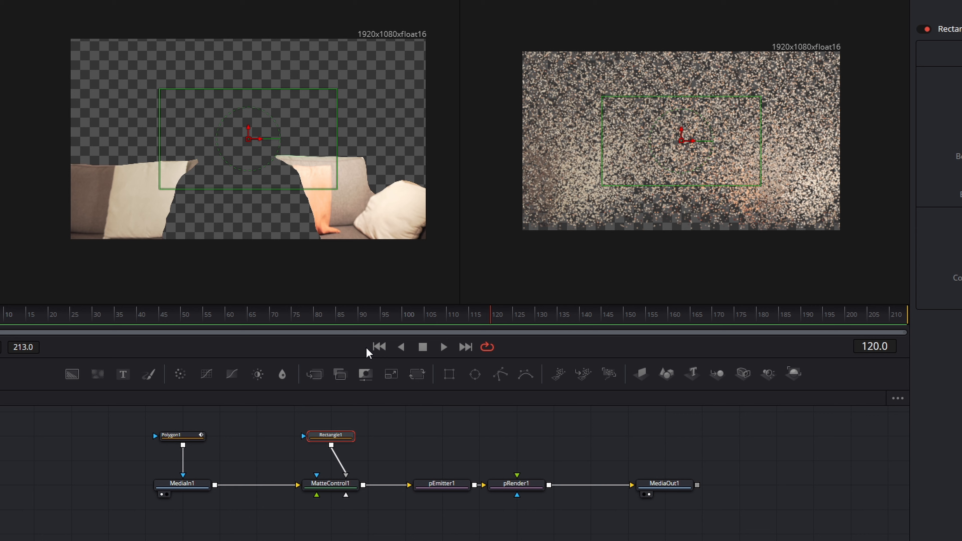
Enlarge Rectangle1 to about 1.02 wide and 1.07 high, and at frame 0 place it just below the image, Center Y about -0.554.
left_click_drag(159, 128, 68, 128)
left_click_drag(214, 87, 232, 36)
left_click(378, 346)
scroll(249, 133, "down", 1)
left_click_drag(249, 133, 239, 281)
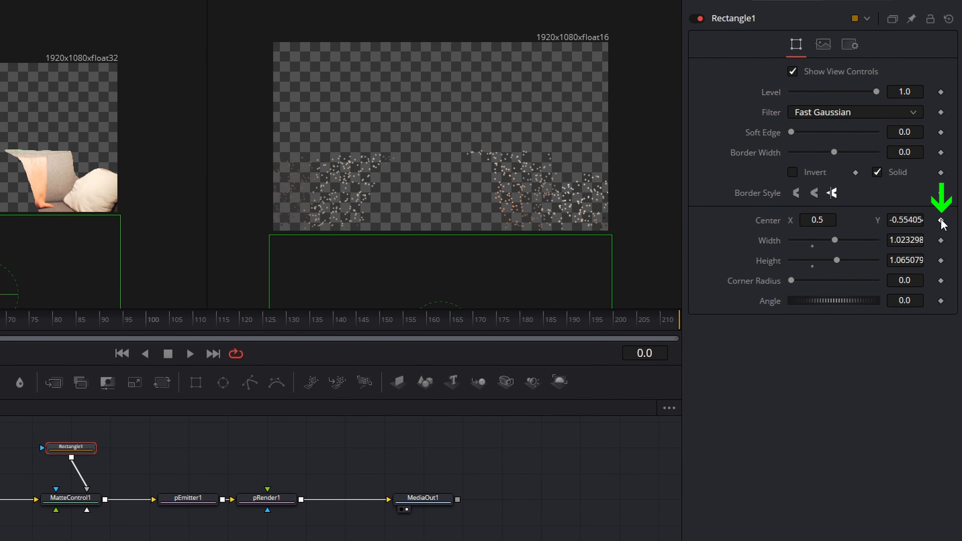
Keyframe Rectangle1's Center at frame 0, move the mask up over the whole image at frame 120, and preview the animation.
left_click(941, 220)
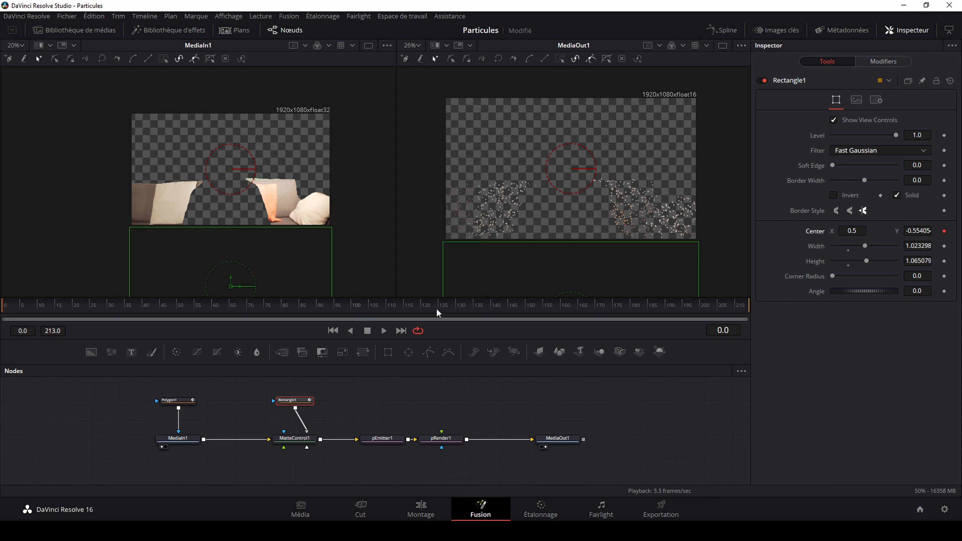
left_click(421, 312)
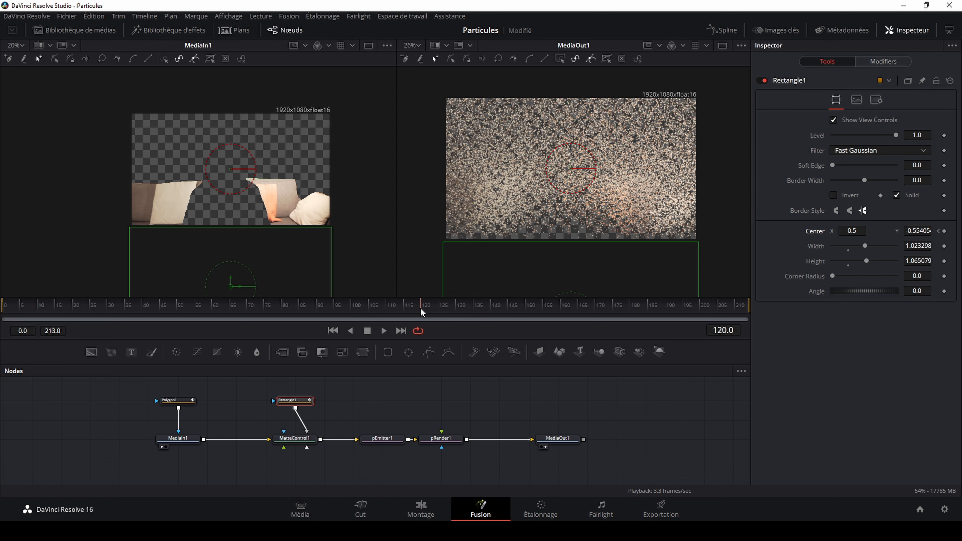
left_click_drag(232, 280, 253, 163)
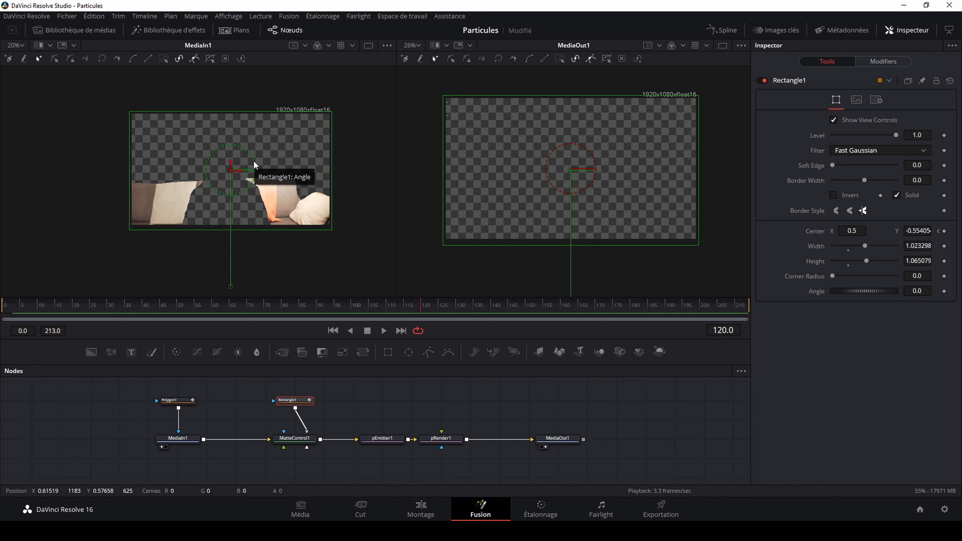
left_click(333, 330)
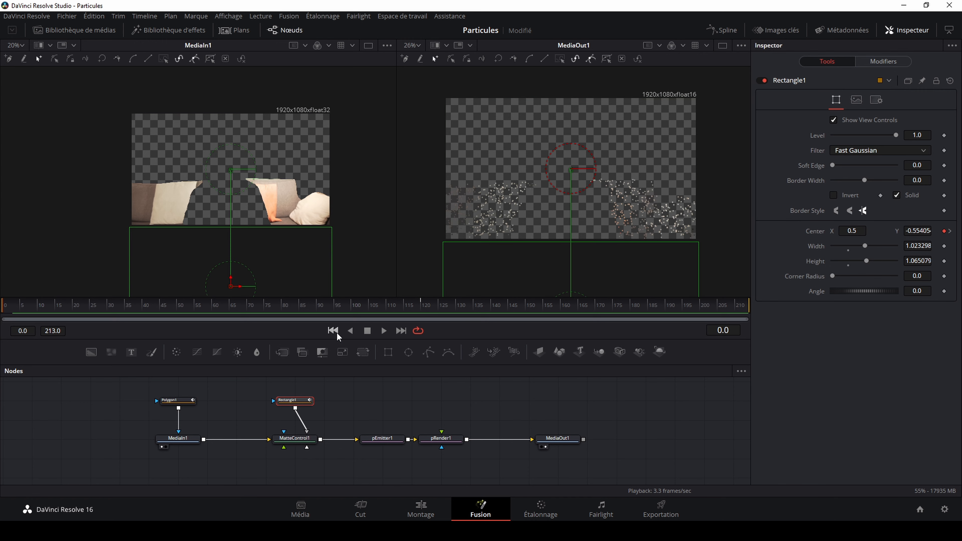
left_click(384, 331)
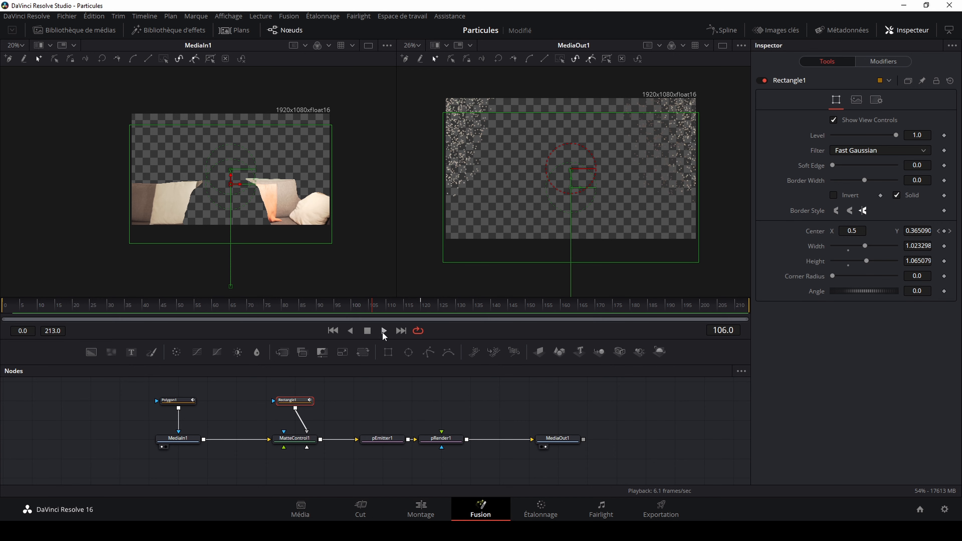
Play the combined particle layers from the start of the timeline on the Montage page.
left_click(421, 509)
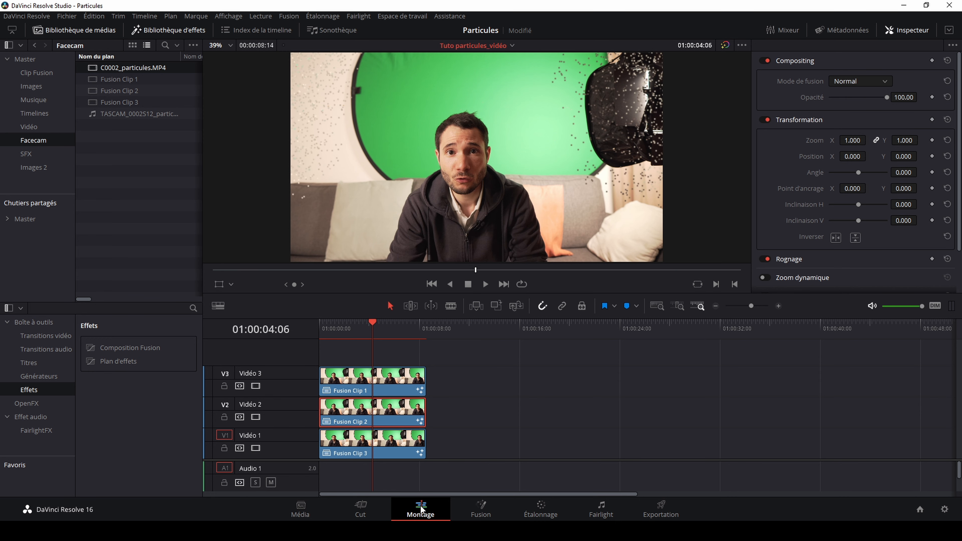
left_click(431, 284)
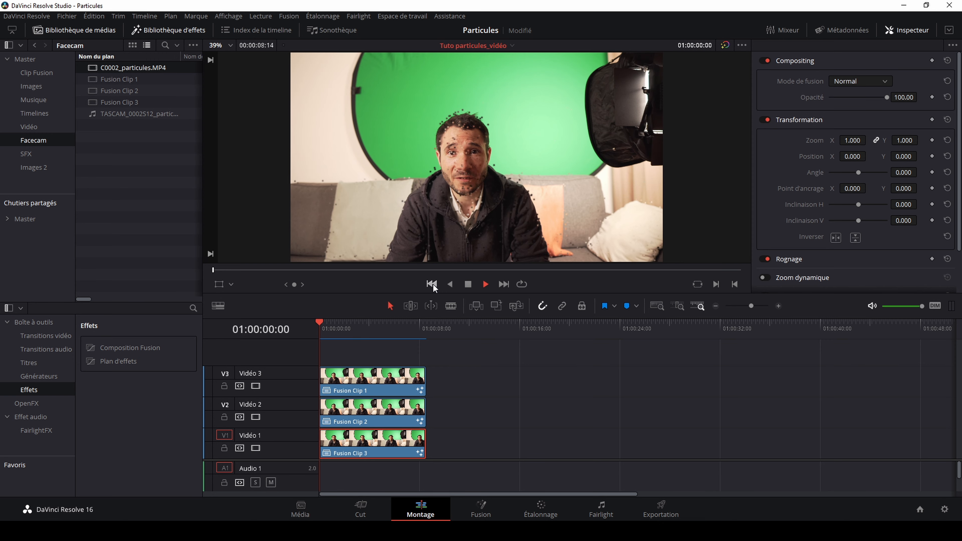
key("space")
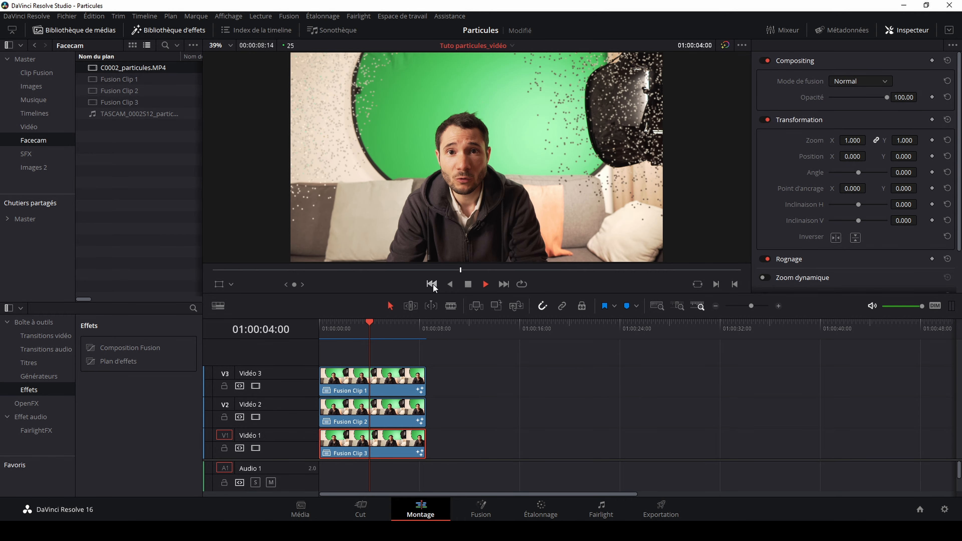
Stop playback, open Fusion Clip 3 in the Fusion page, and remove the connection between MediaIn1 and MediaOut1.
key("space")
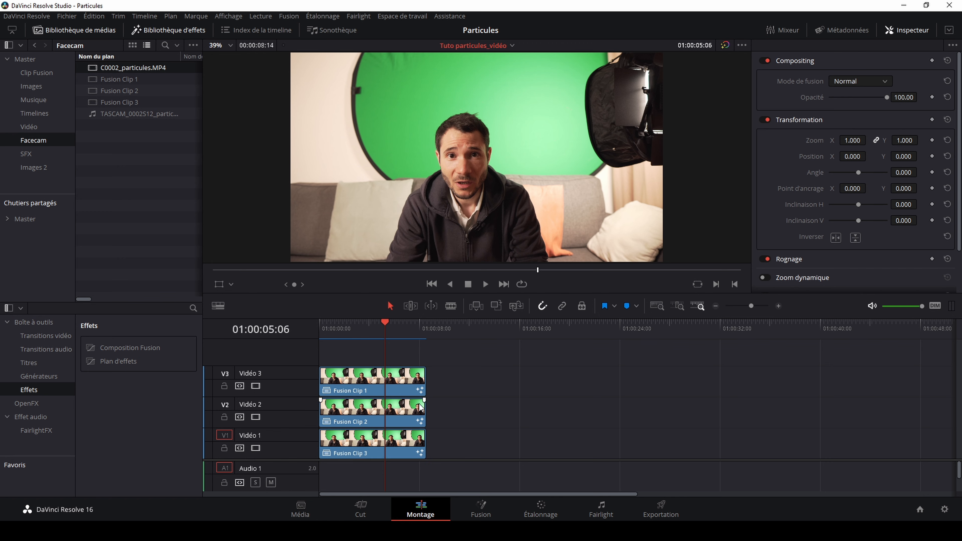
right_click(352, 443)
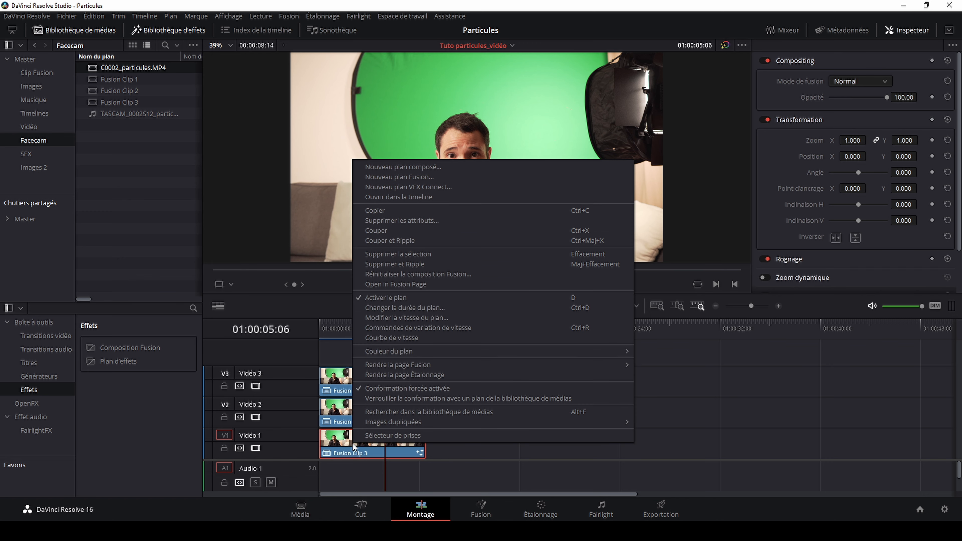
left_click(393, 283)
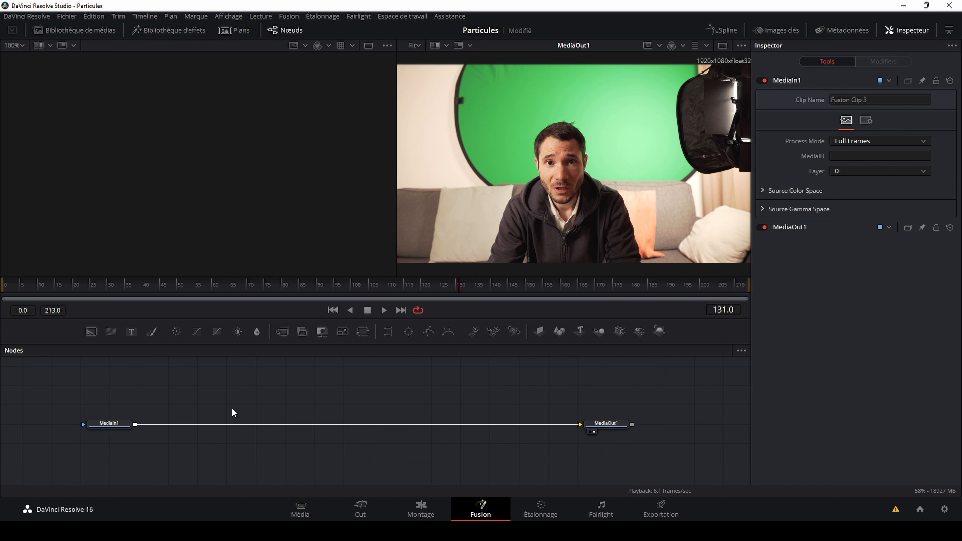
left_click(283, 424)
key("Delete")
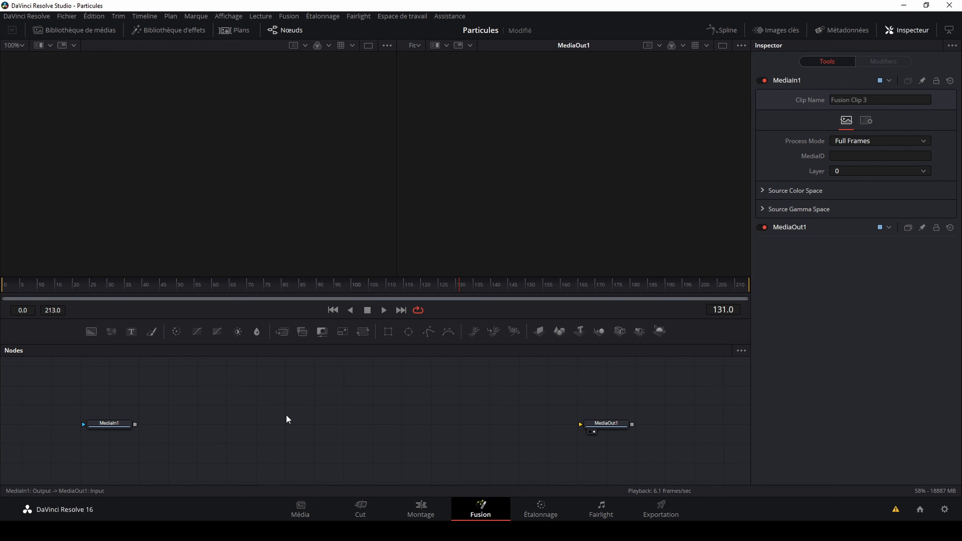
Paste the copied DeltaKeyer, CleanPlate and two Polygon nodes, and place the group between MediaIn1 and MediaOut1.
key("ctrl+v")
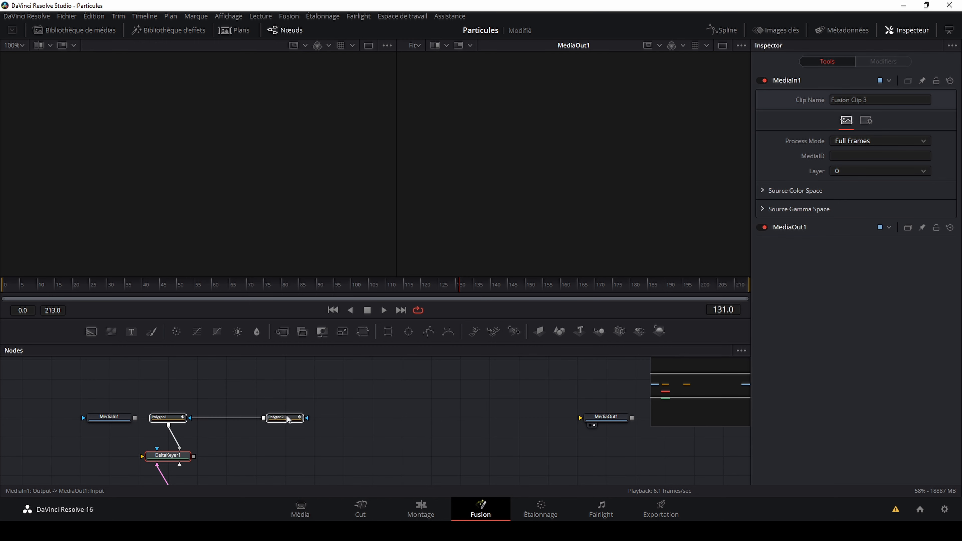
scroll(231, 439, "down", 2)
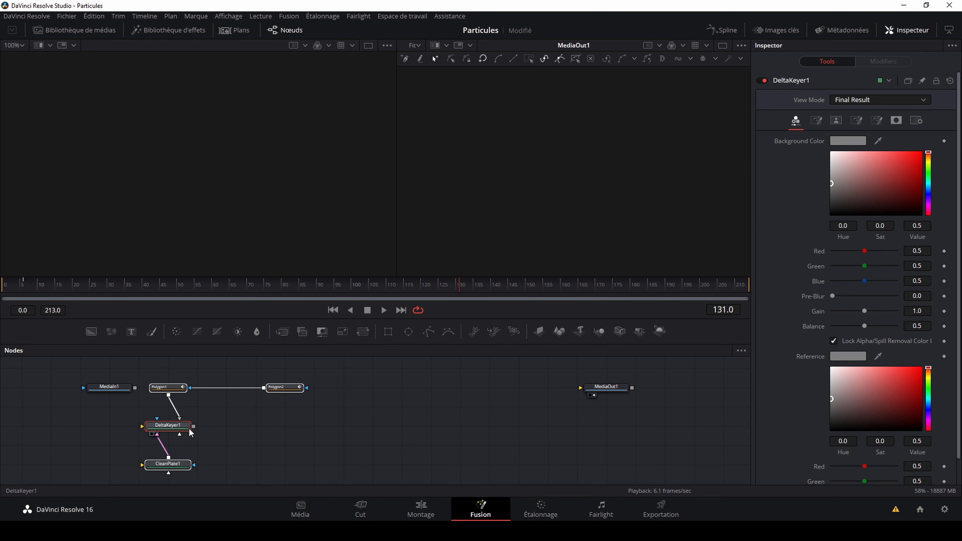
left_click_drag(185, 427, 213, 407)
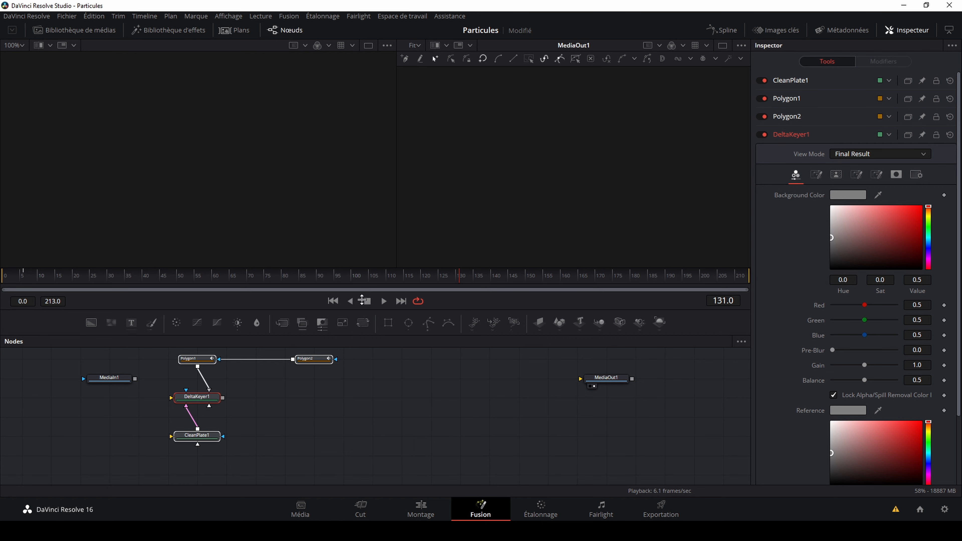
left_click_drag(358, 276, 358, 233)
Feed MediaIn1 into both DeltaKeyer1 and CleanPlate1, and connect DeltaKeyer1's output to MediaOut1.
left_click_drag(107, 373, 171, 362)
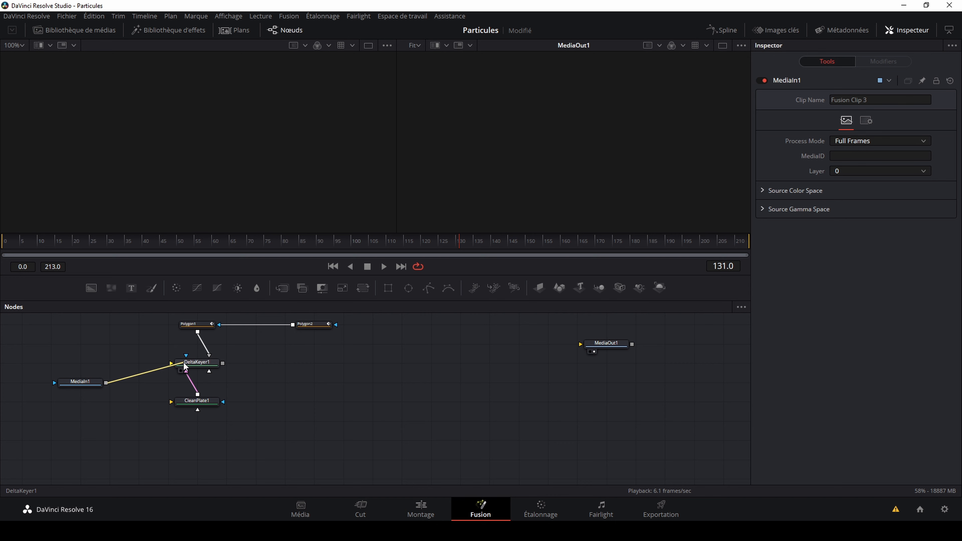
left_click_drag(106, 384, 171, 401)
left_click_drag(223, 364, 603, 343)
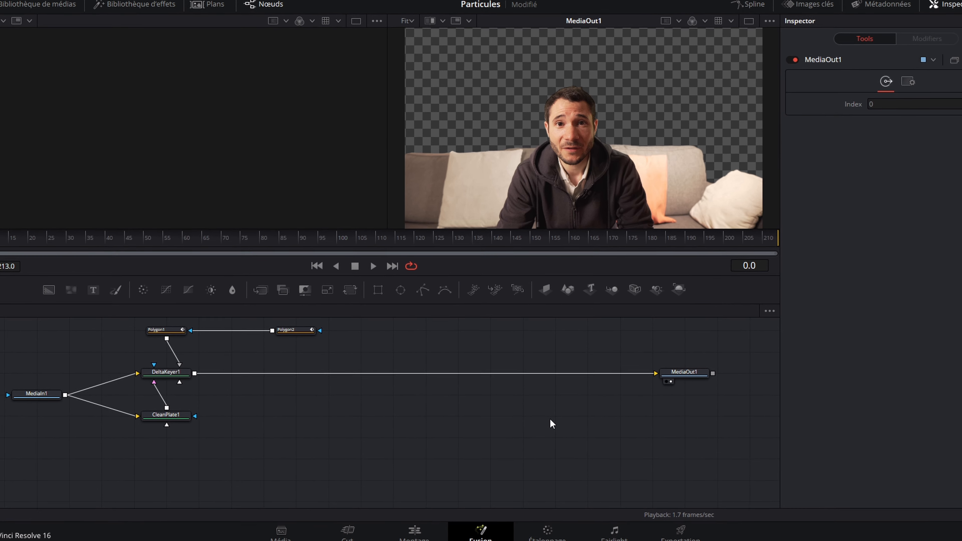
Add a Matte Control node and insert it between DeltaKeyer1 and MediaOut1.
key("shift+space")
type("matte")
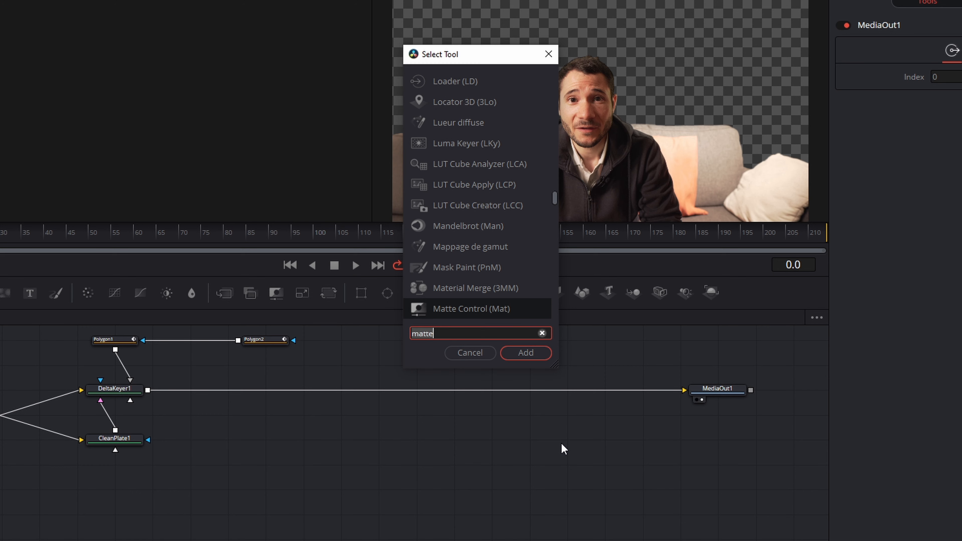
key("BackSpace")
type("eco")
left_click(530, 355)
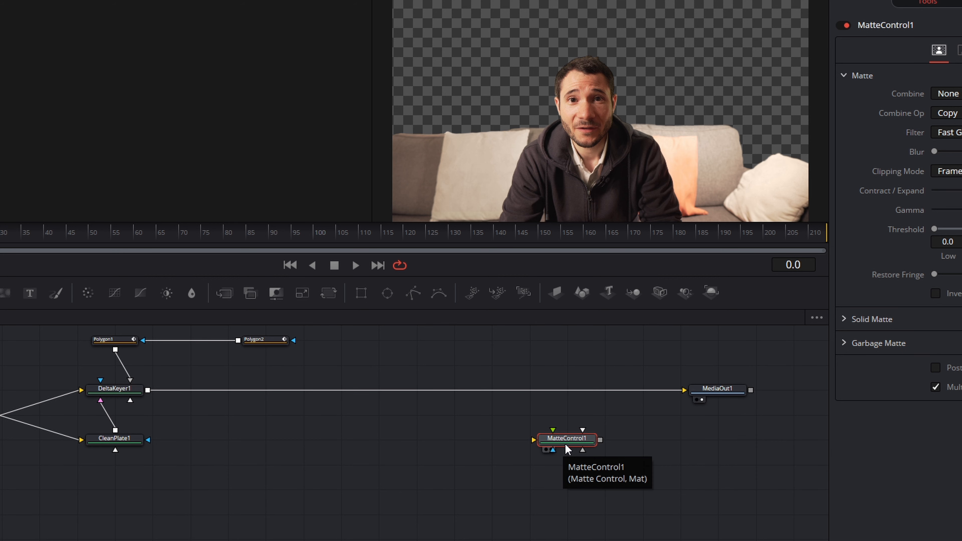
left_click_drag(566, 445, 414, 395)
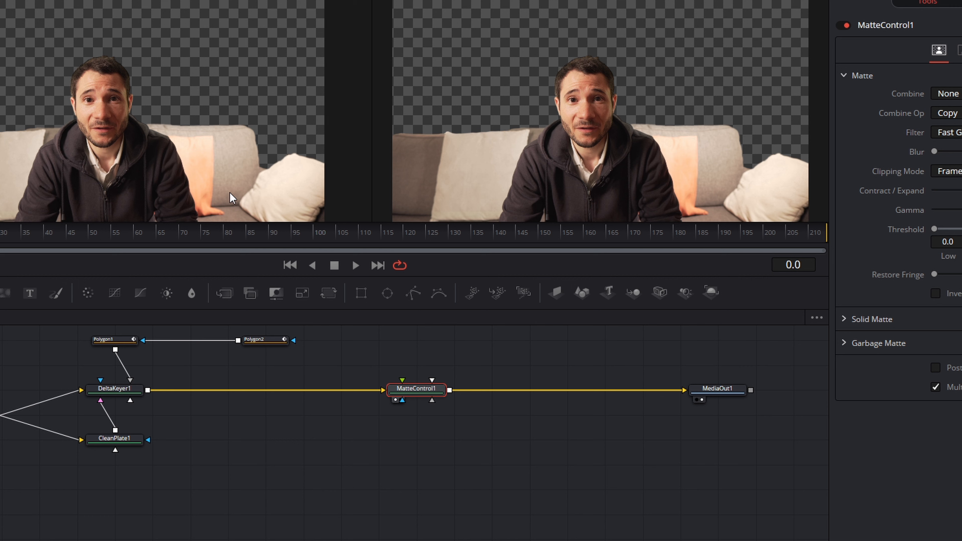
Add a Rectangle mask above MatteControl1 and connect it to that node's garbage matte input.
left_click(437, 360)
scroll(437, 360, "up", 1)
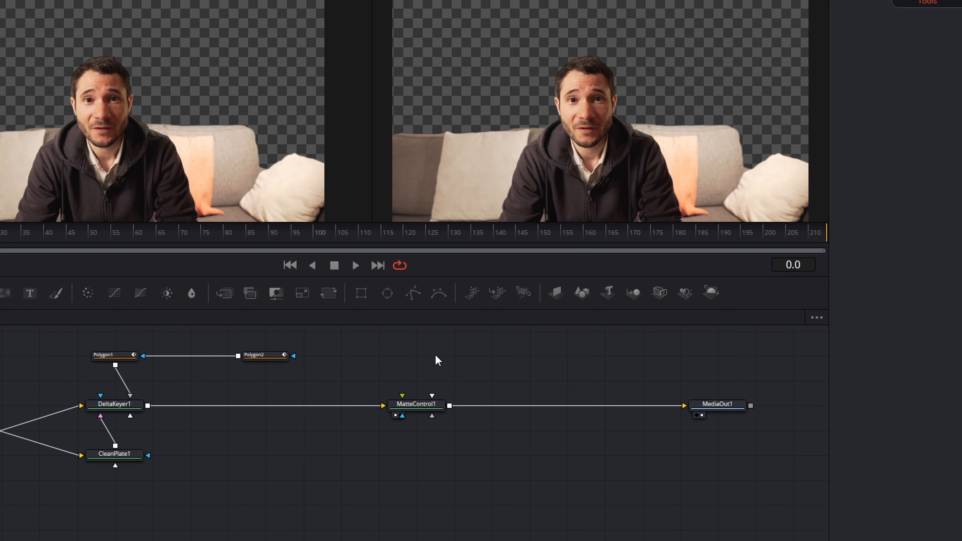
left_click(362, 294)
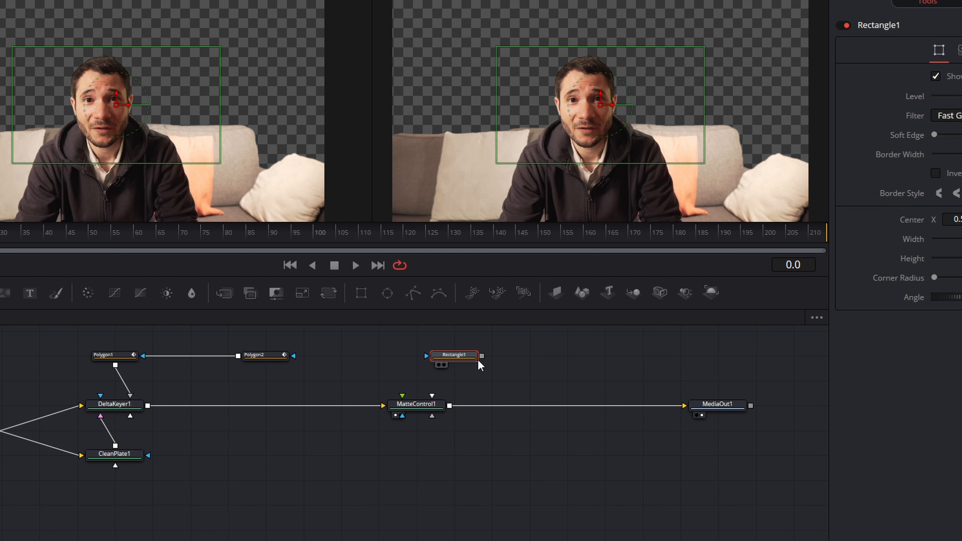
left_click_drag(481, 356, 431, 416)
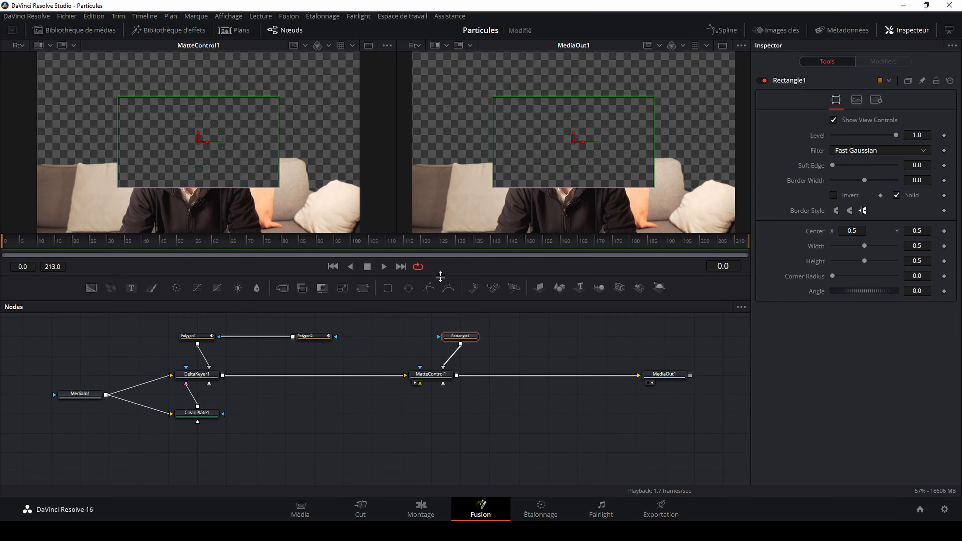
Enlarge Rectangle1 to about 1.03 wide and 1.13 high, and move it below the image, Center Y about -0.59.
left_click_drag(428, 278, 432, 356)
scroll(285, 220, "down", 5)
scroll(532, 216, "down", 5)
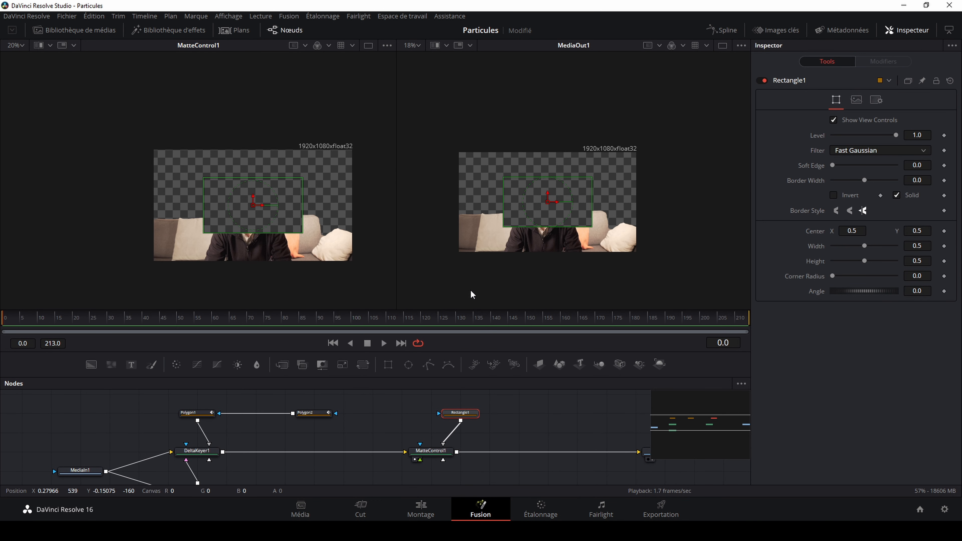
left_click_drag(204, 215, 153, 215)
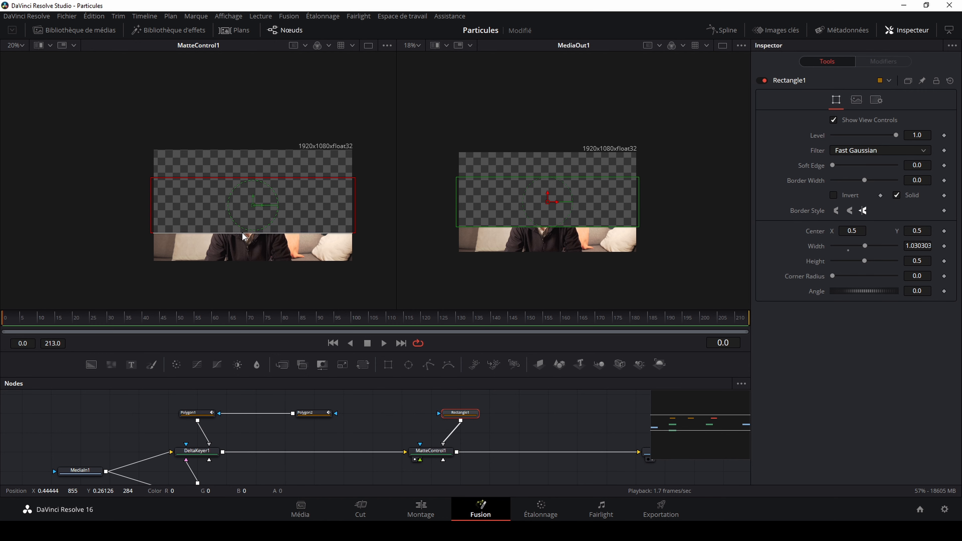
left_click_drag(242, 235, 244, 272)
left_click_drag(251, 204, 249, 322)
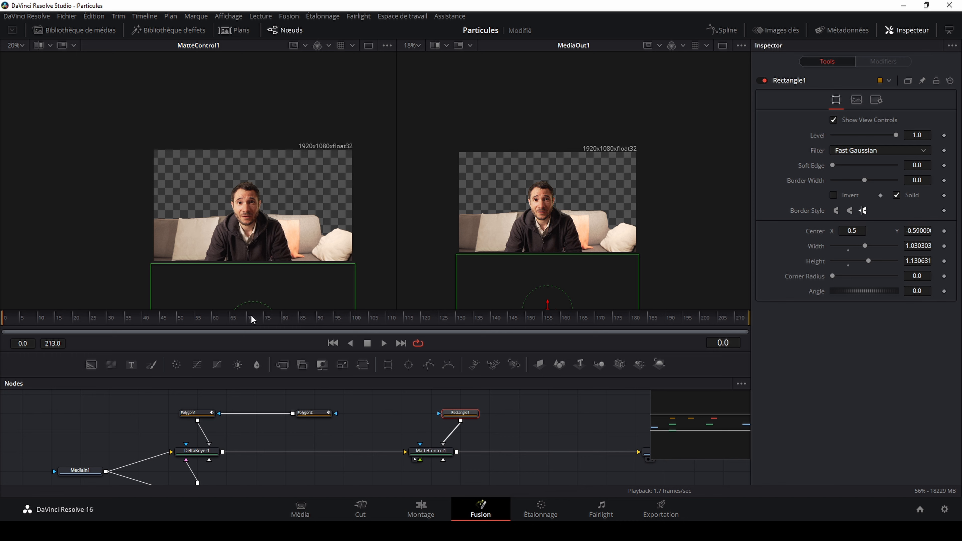
Set Rectangle1's Soft Edge to about 0.027 and place the mask just below the image, Center Y about -0.606.
scroll(254, 307, "down", 2)
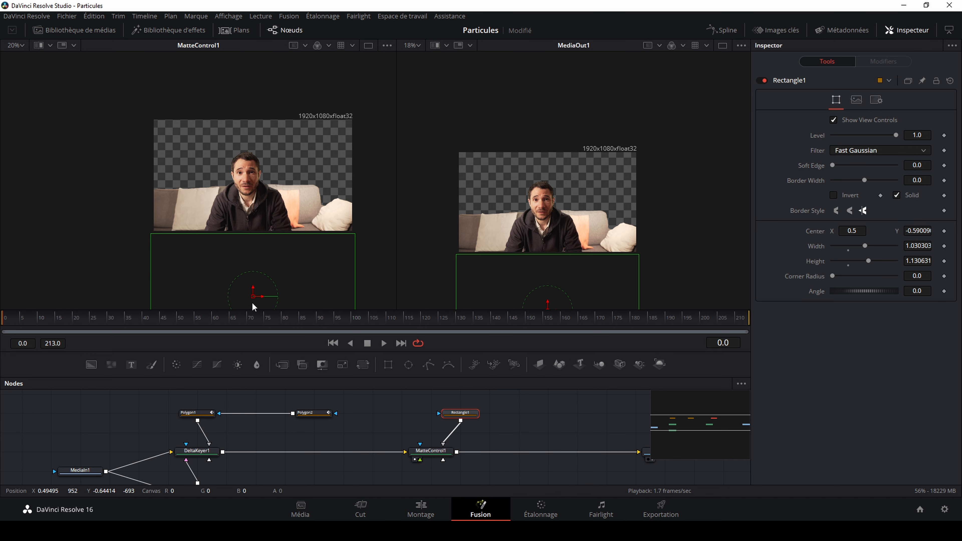
scroll(253, 235, "up", 2)
scroll(253, 235, "down", 1)
scroll(255, 294, "down", 2)
left_click_drag(256, 290, 256, 271)
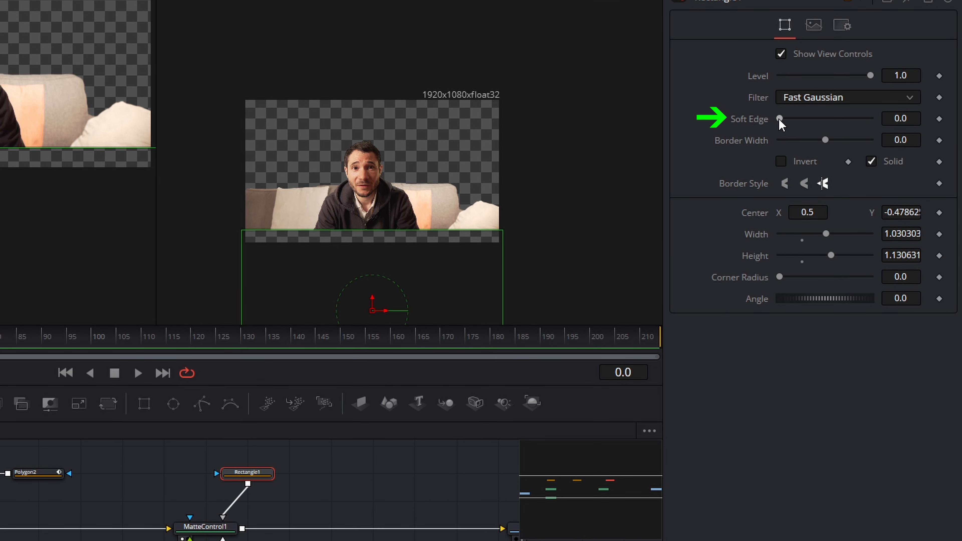
mouse_move(781, 119)
left_mouse_down()
mouse_move(815, 118)
mouse_move(779, 127)
left_mouse_up()
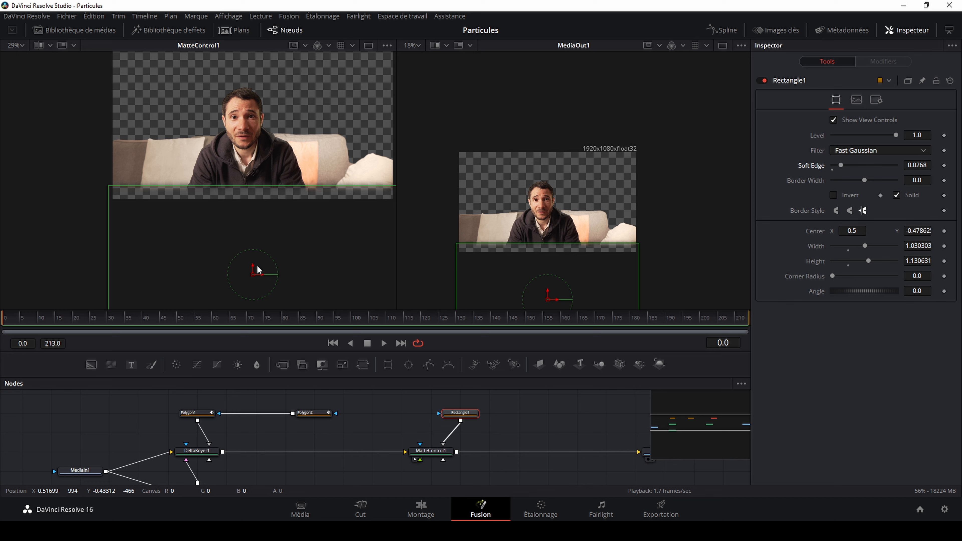
left_click_drag(251, 268, 255, 290)
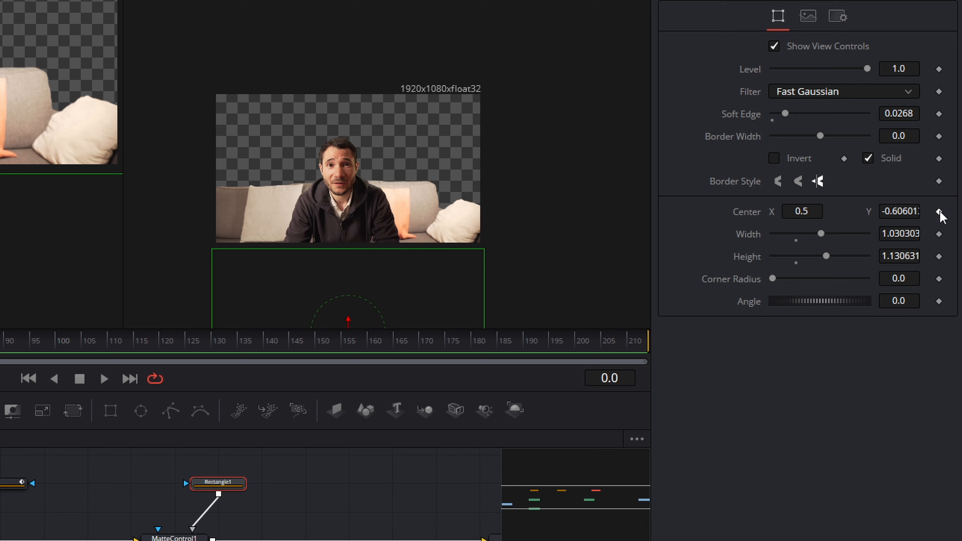
Keyframe Rectangle1's Center at frame 0, and move the mask up over the whole image at frame 110, Center Y about 0.32.
left_click(938, 211)
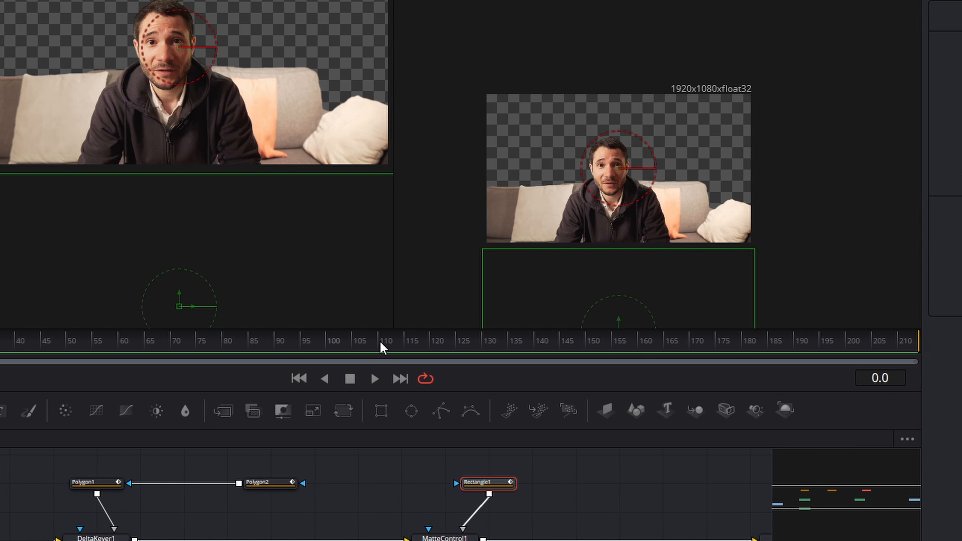
left_click(380, 341)
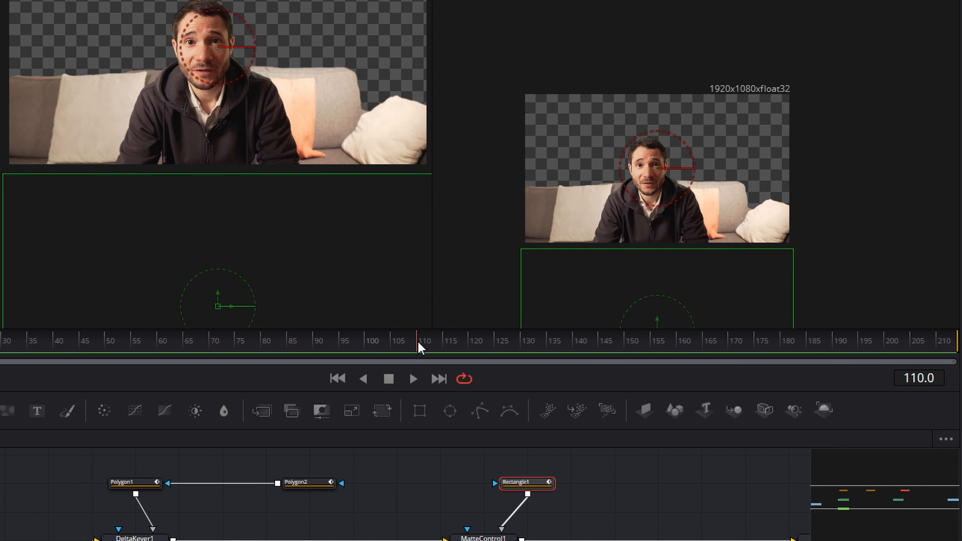
left_click_drag(216, 296, 218, 82)
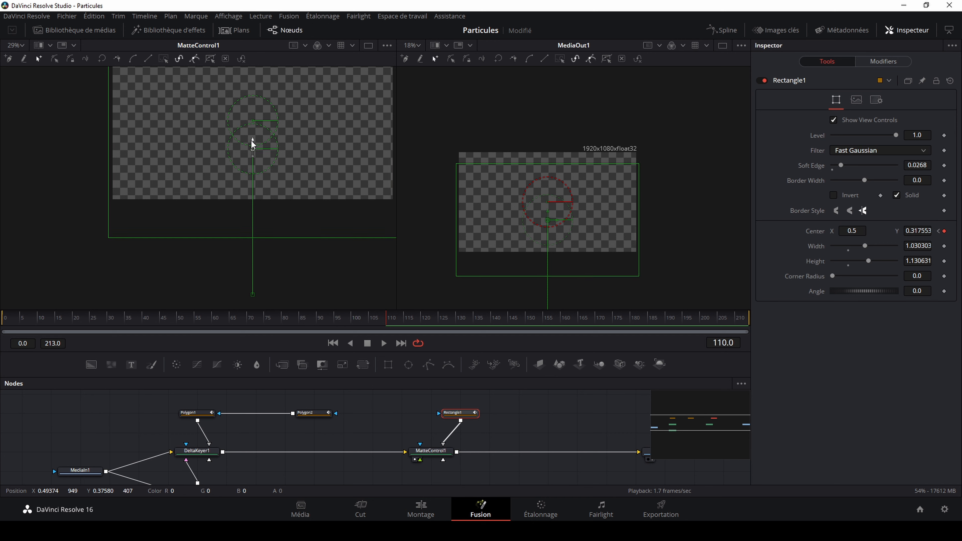
Preview the mask animation from frame 0, and play the combined layers on the Montage page.
left_click(331, 343)
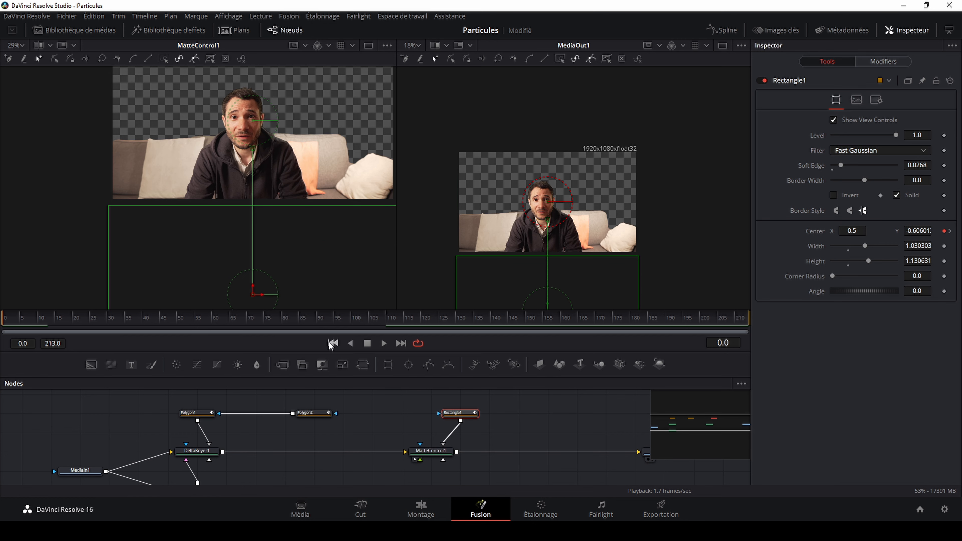
key("space")
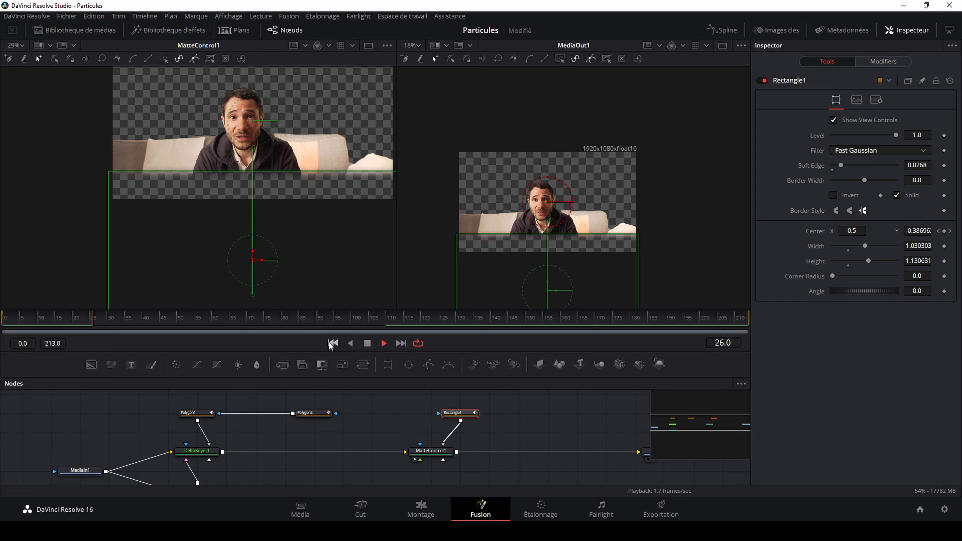
key("space")
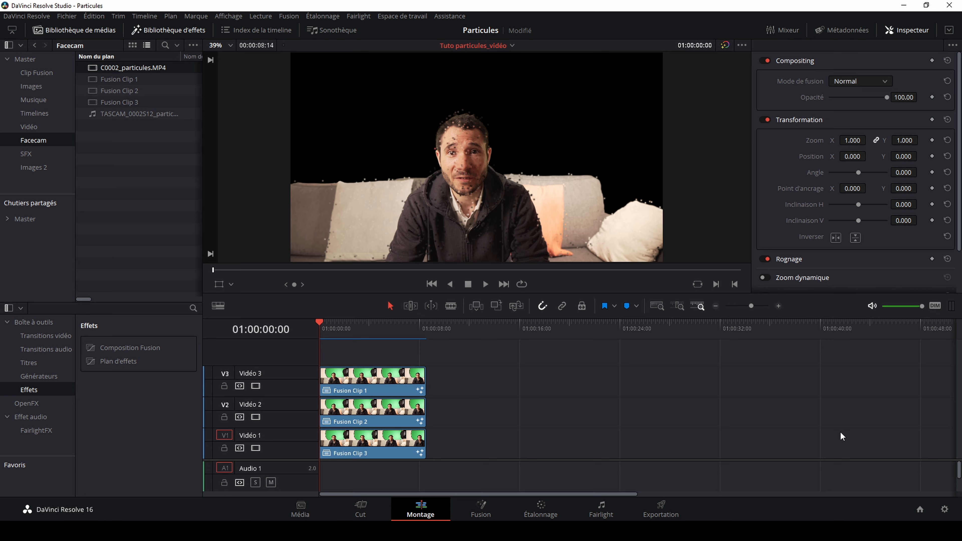
key("space")
Move the three Fusion clips up one track, and lay a Couleur opaque generator on Vidéo 1 across their full length.
left_click_drag(441, 372, 393, 446)
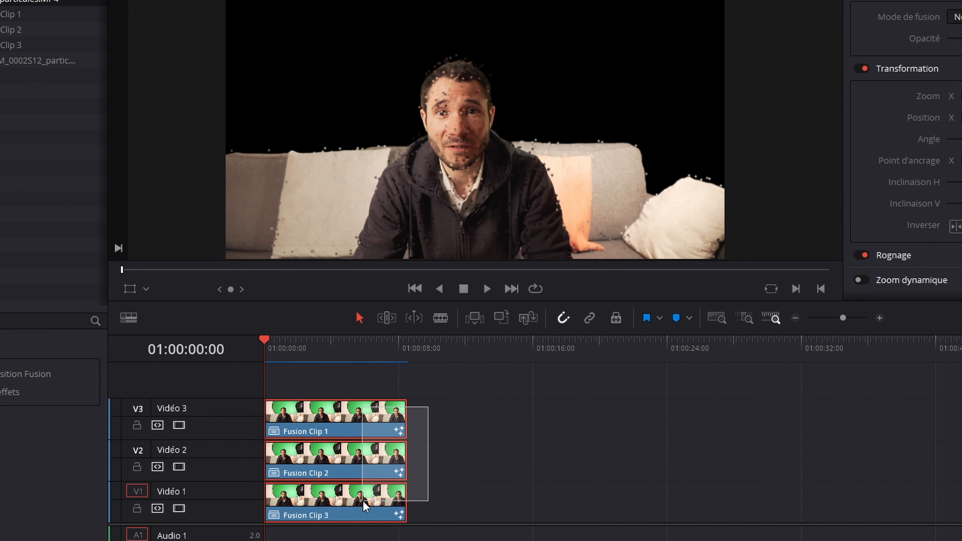
left_click_drag(364, 506, 354, 476)
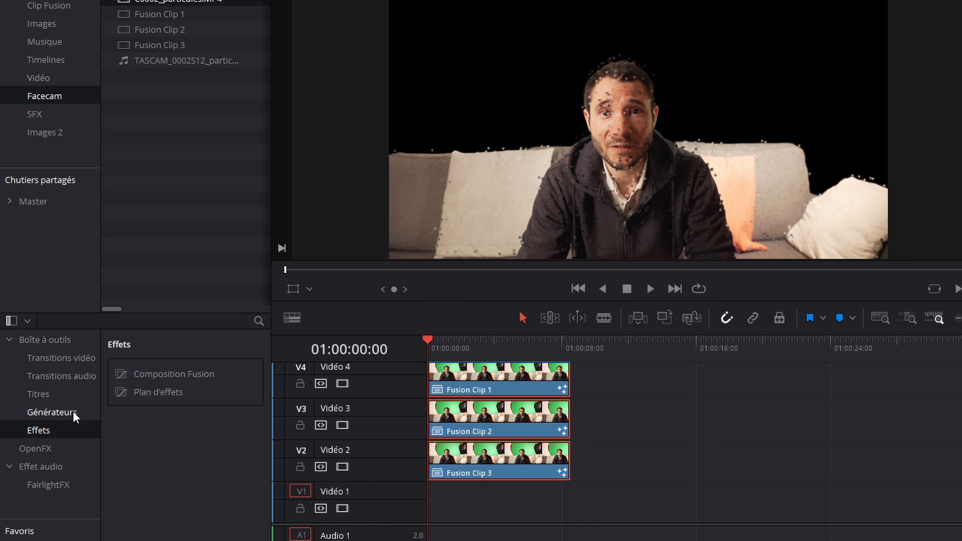
left_click(75, 417)
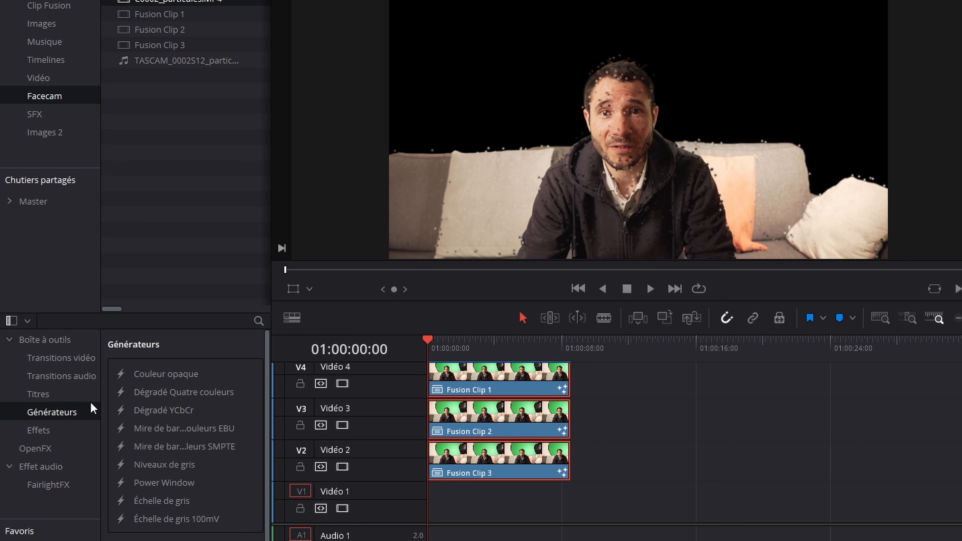
left_click(165, 376)
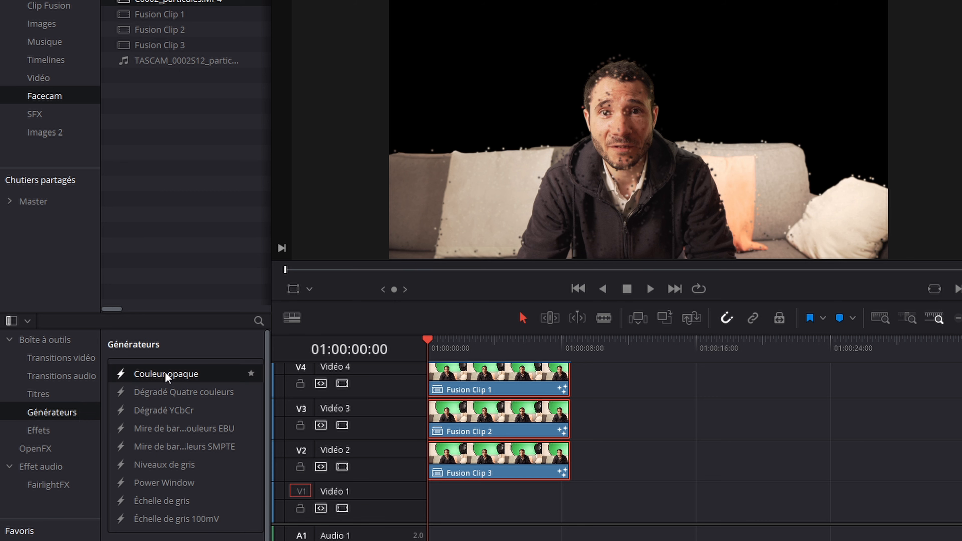
left_click_drag(166, 375, 439, 500)
left_click_drag(509, 502, 568, 505)
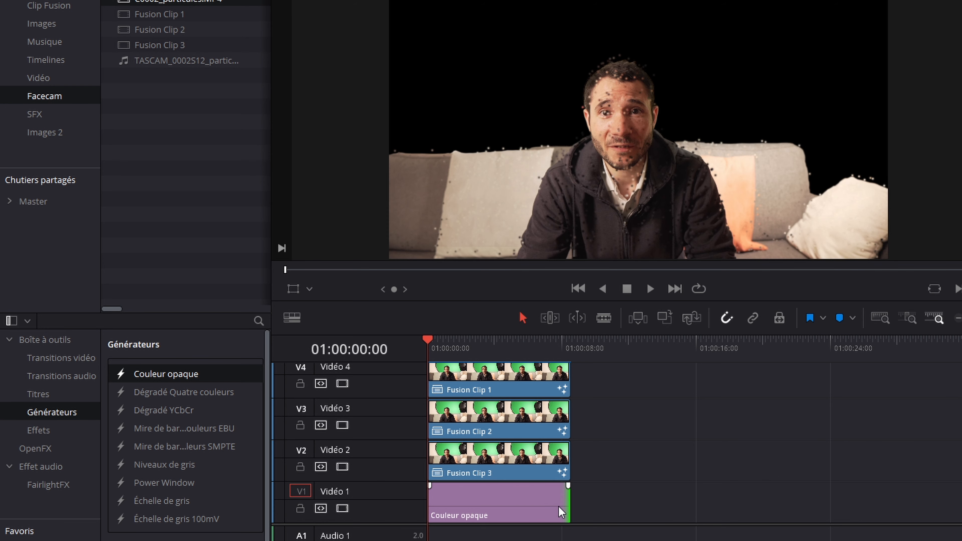
Set the Couleur opaque generator's colour to white, #ffffff.
left_click(528, 500)
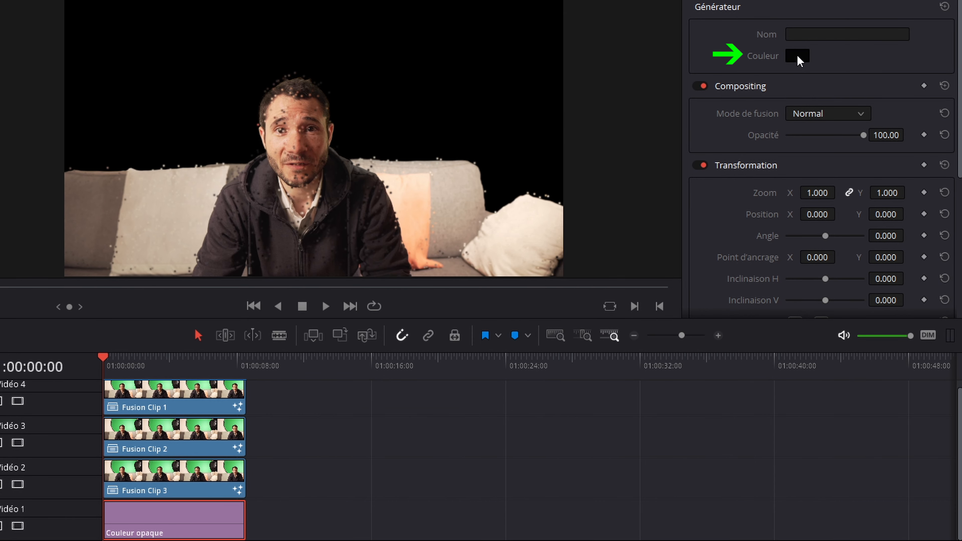
left_click(796, 56)
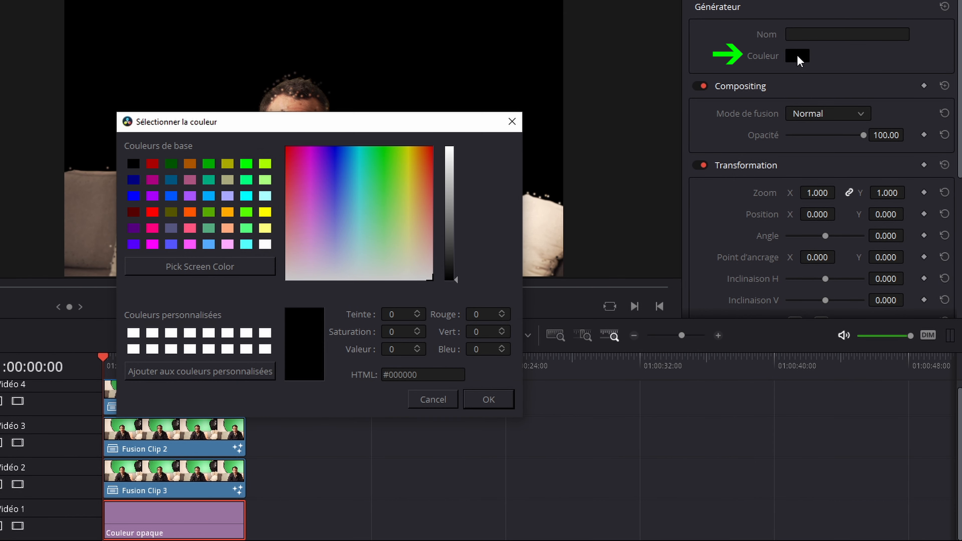
left_click(262, 247)
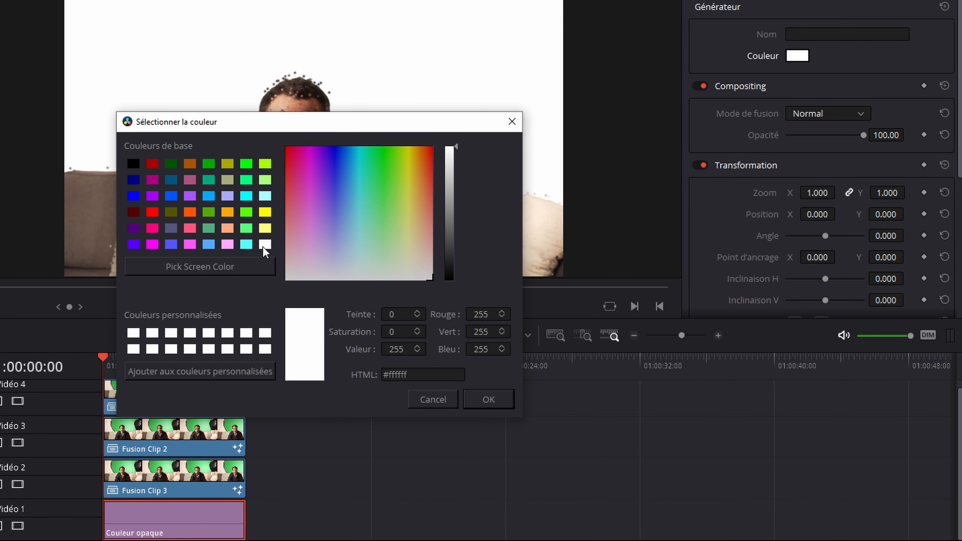
left_click(488, 399)
Play the disintegration over the white background, save the project, and return to the start of the timeline.
left_click(325, 306)
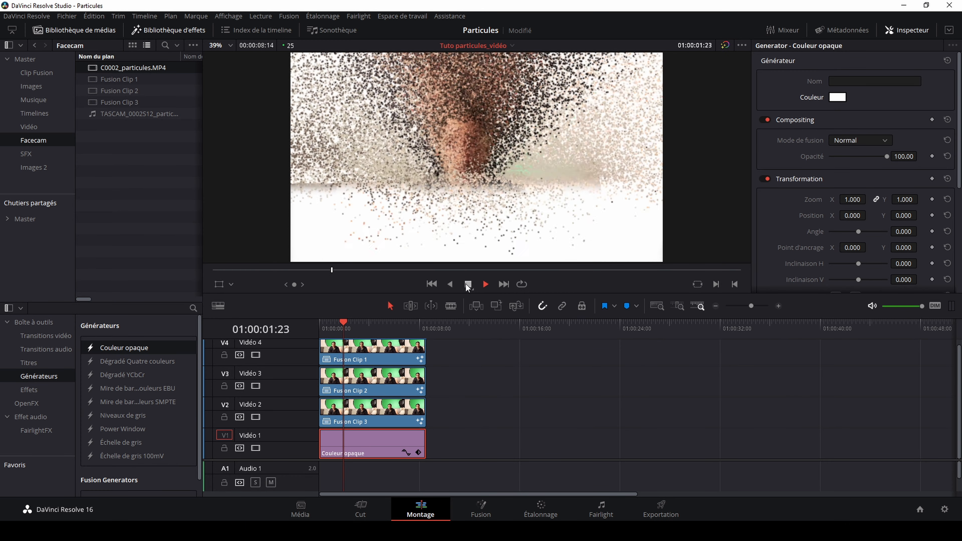
left_click(468, 284)
key("ctrl+s")
left_click(438, 285)
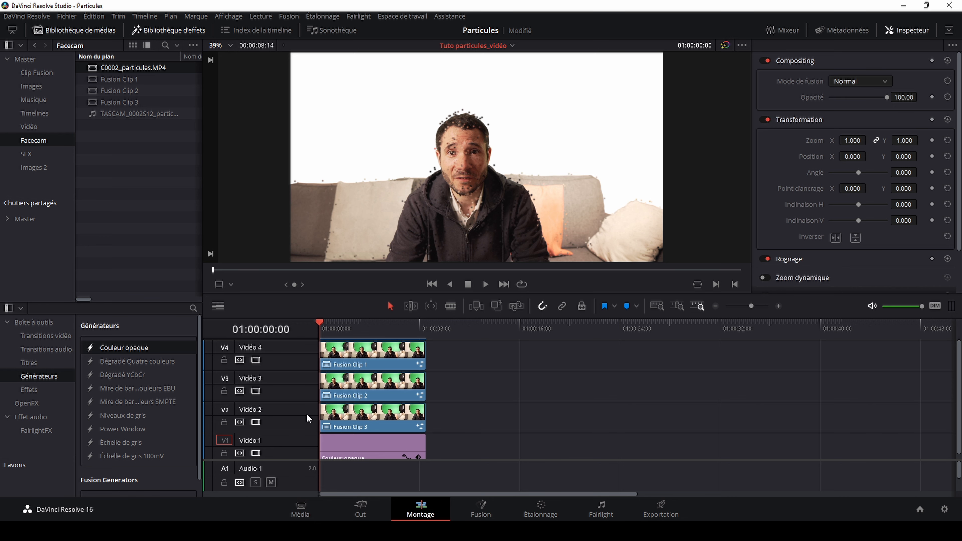
Shift the three Fusion clips about 2 seconds later, and place C0002_particules.MP4 on Vidéo 1 at about 01:00:17:06.
left_click_drag(458, 424, 392, 352)
left_click(343, 403)
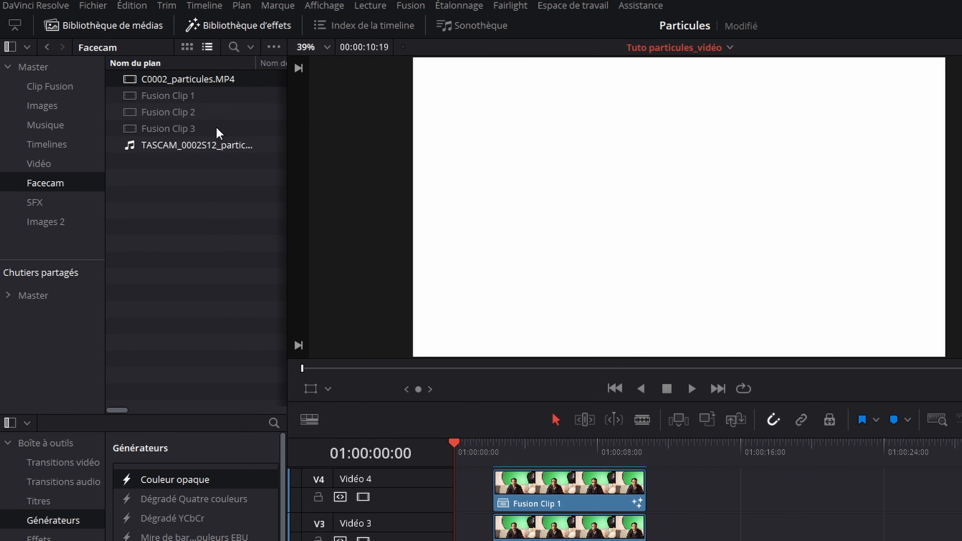
double_click(146, 84)
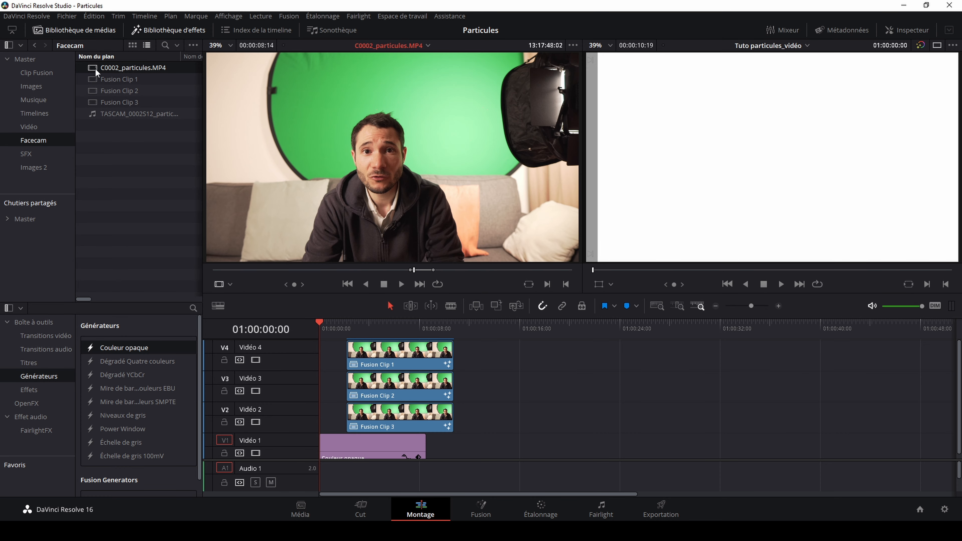
left_click_drag(96, 72, 538, 444)
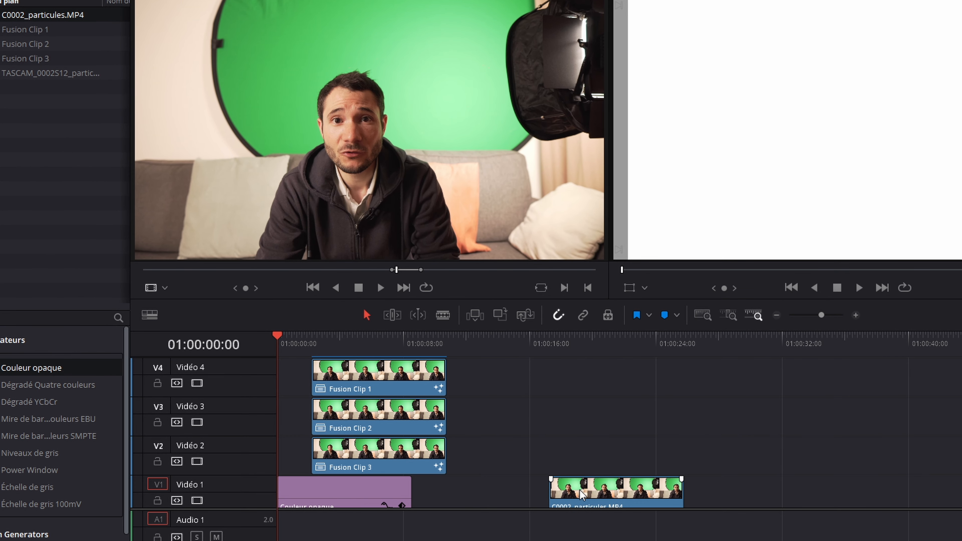
Trim C0002_particules.MP4 to the footage just before the effect, and fit it into the opening gap on Vidéo 2 ahead of Fusion Clip 3.
left_click(389, 463)
left_click(398, 425)
left_click(548, 339)
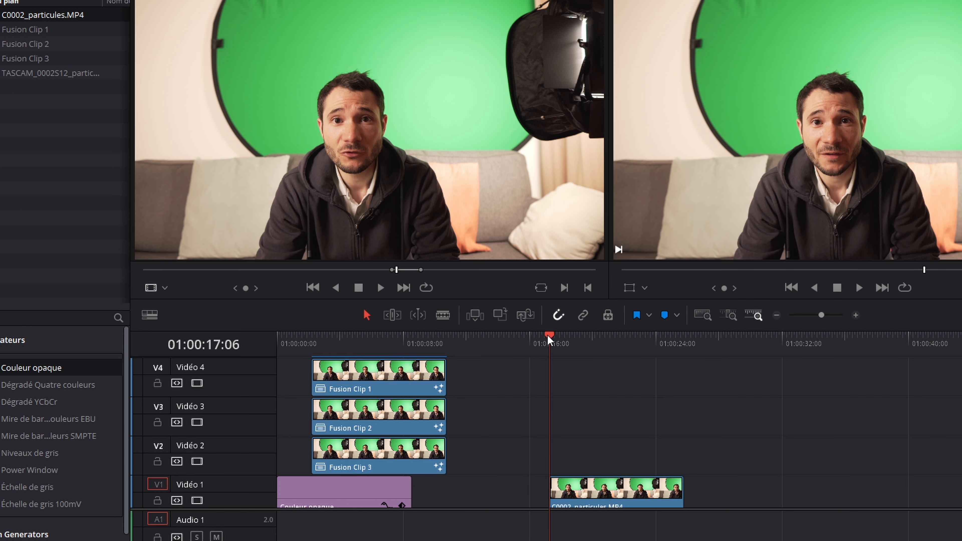
left_click_drag(553, 491, 517, 490)
left_click_drag(681, 491, 286, 450)
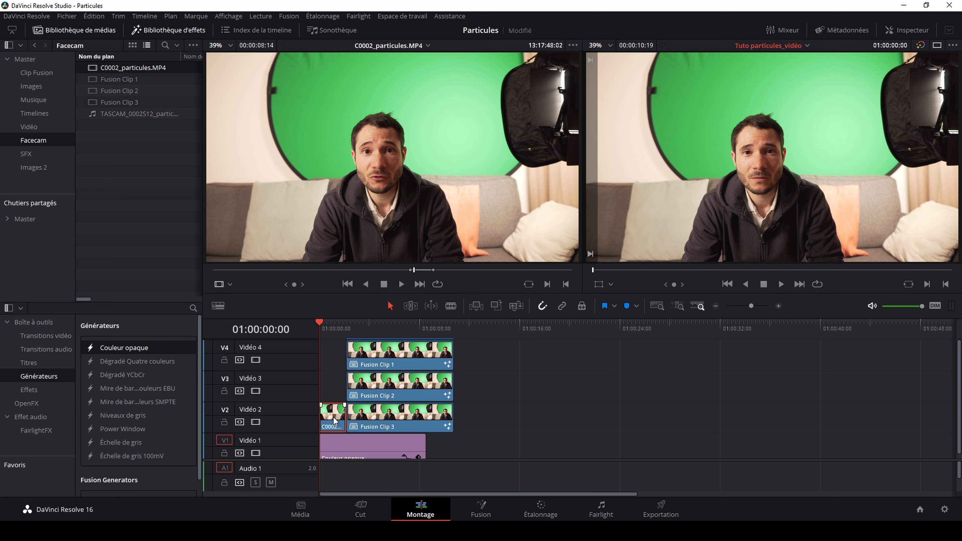
Convert the short C0002_particules.MP4 clip on Vidéo 2 into a new Fusion clip and open it on the Fusion page.
right_click(332, 416)
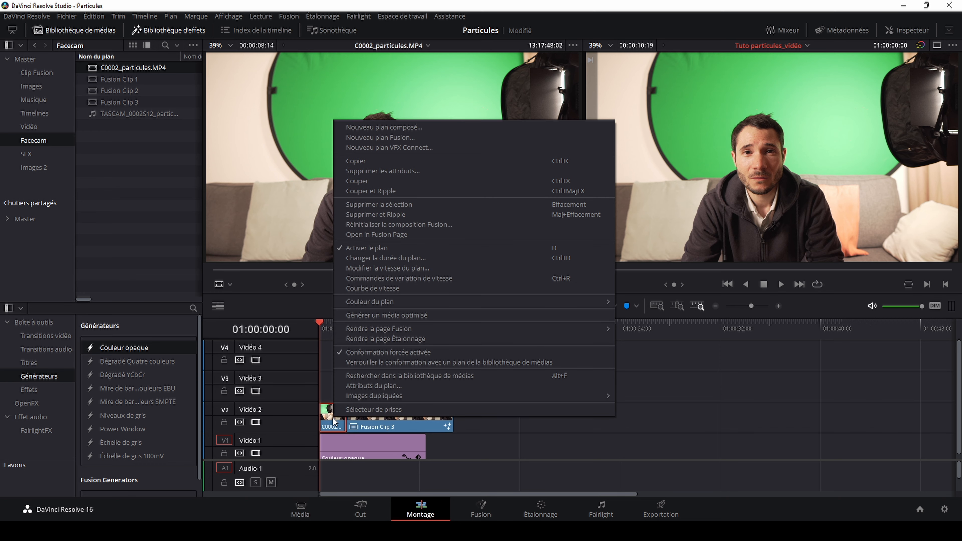
left_click(382, 137)
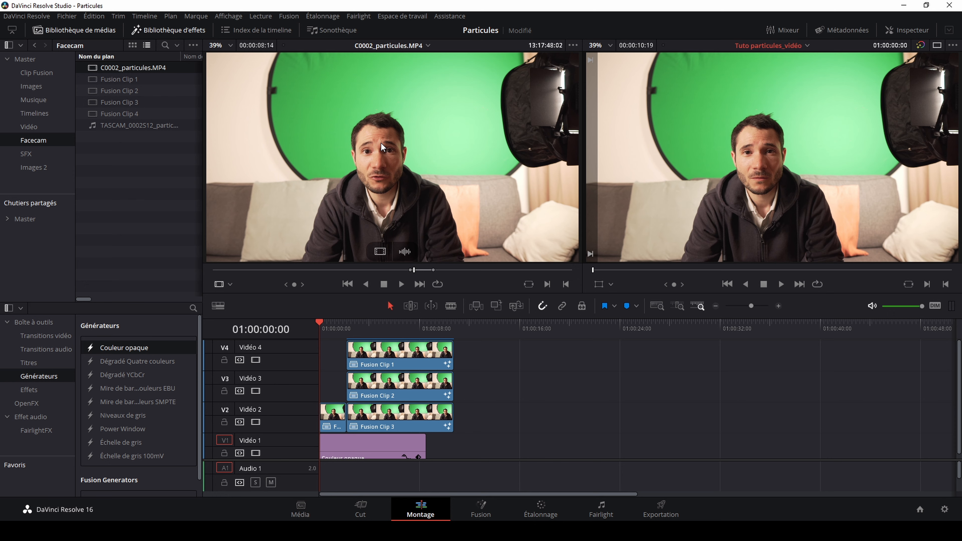
right_click(339, 415)
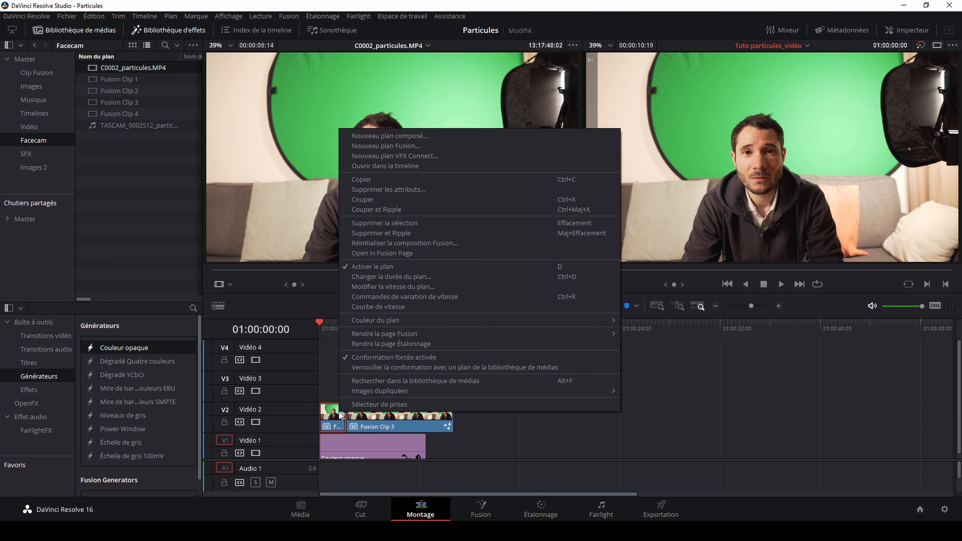
left_click(402, 254)
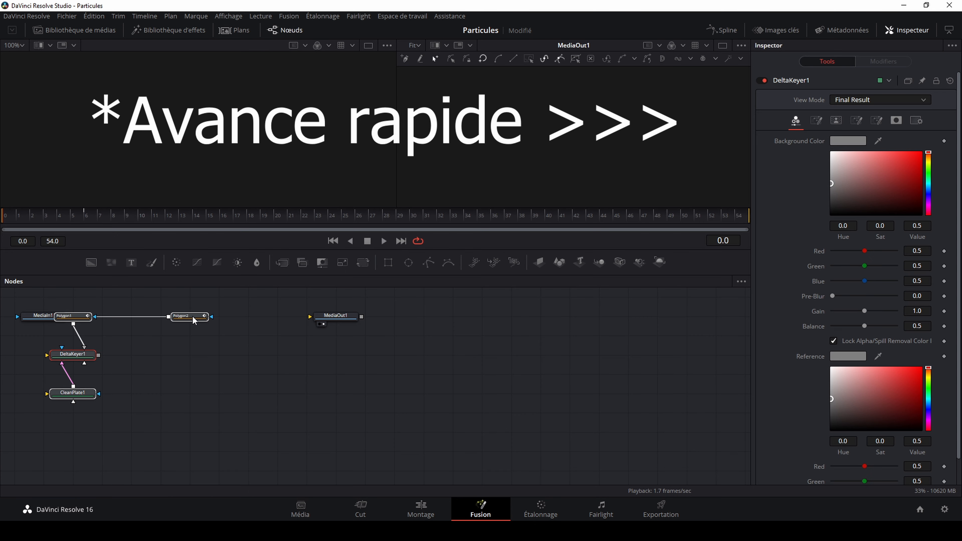
Connect MediaIn1 to DeltaKeyer1 and CleanPlate1, link DeltaKeyer1 to MediaOut1, and return to the Montage page.
left_click_drag(68, 316, 105, 394)
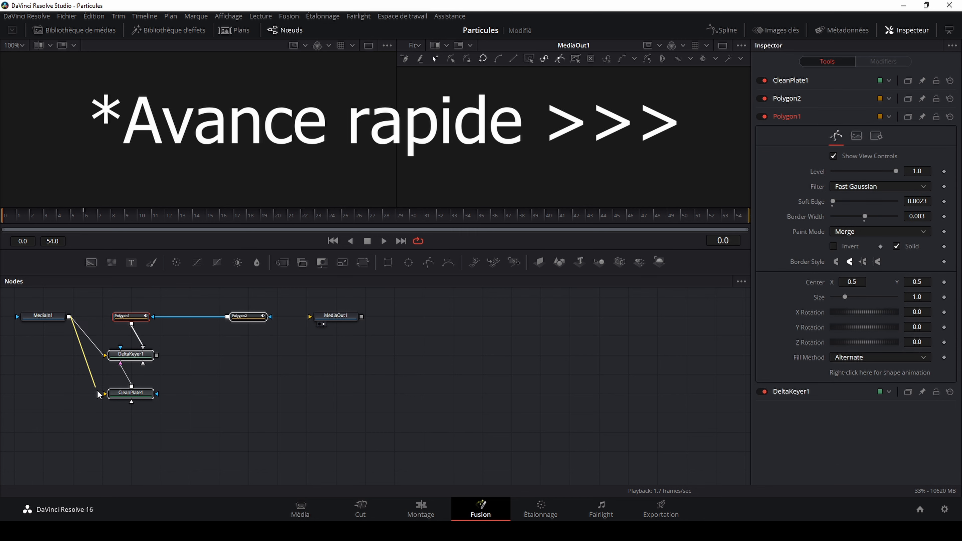
left_click_drag(156, 354, 310, 316)
left_click(496, 378)
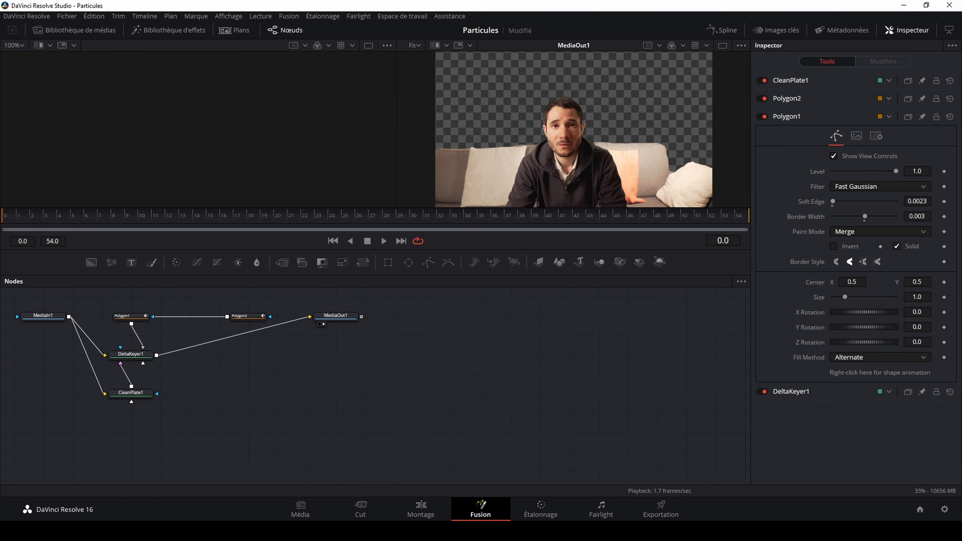
left_click(424, 516)
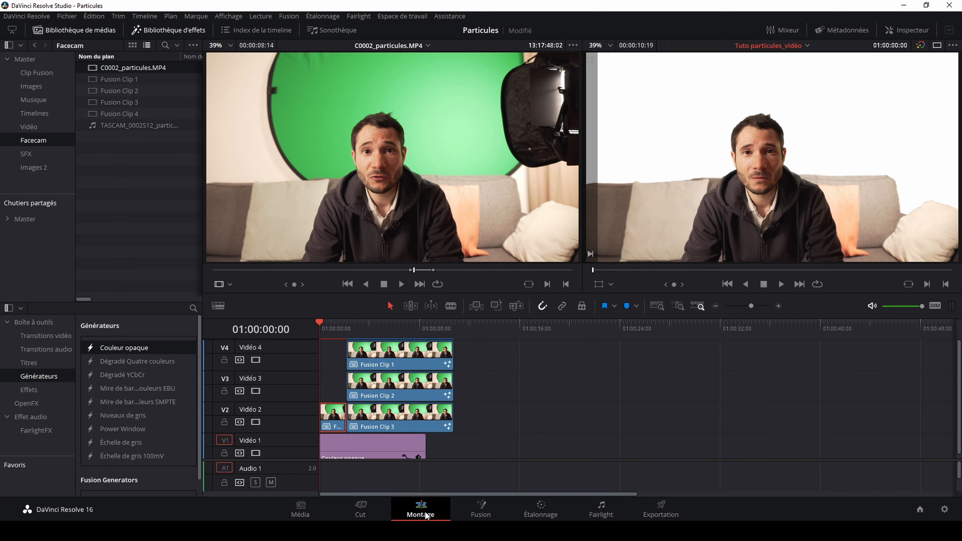